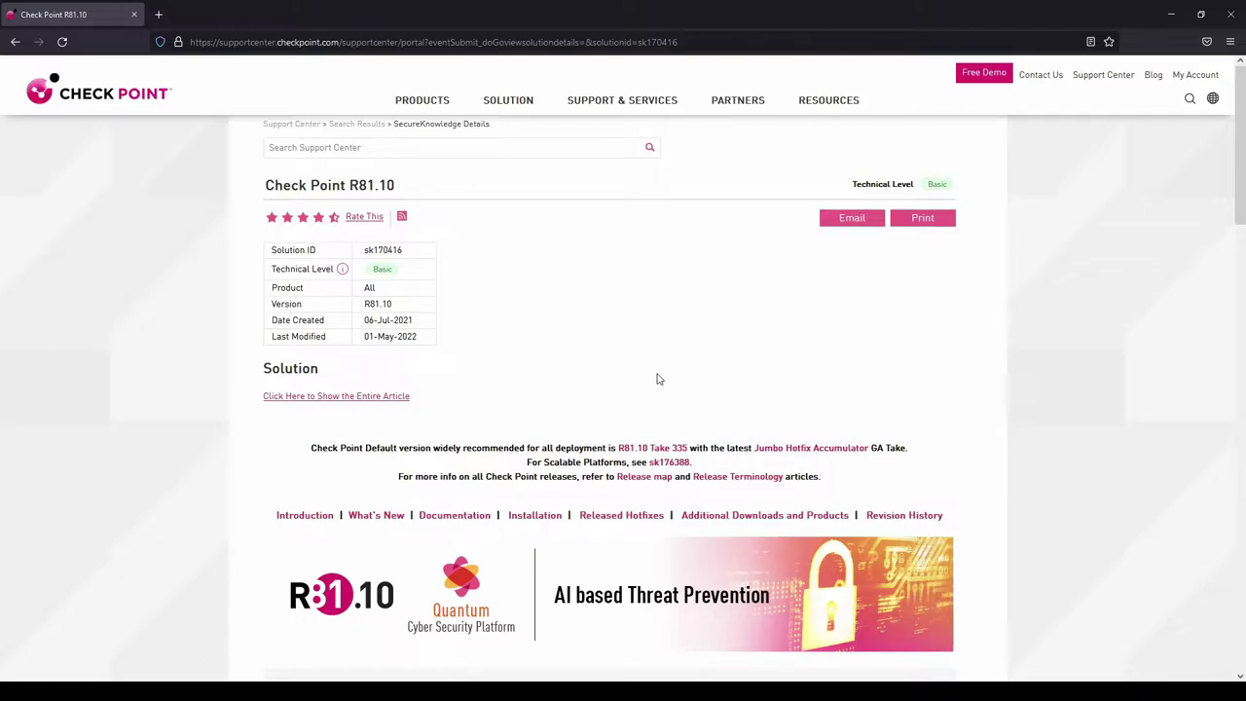
Scroll through the R81.10 article to reach the Upgrade/Download Wizard link.
{"action": "scroll", "coordinate": [657, 378], "scroll_direction": "down", "scroll_amount": 3}
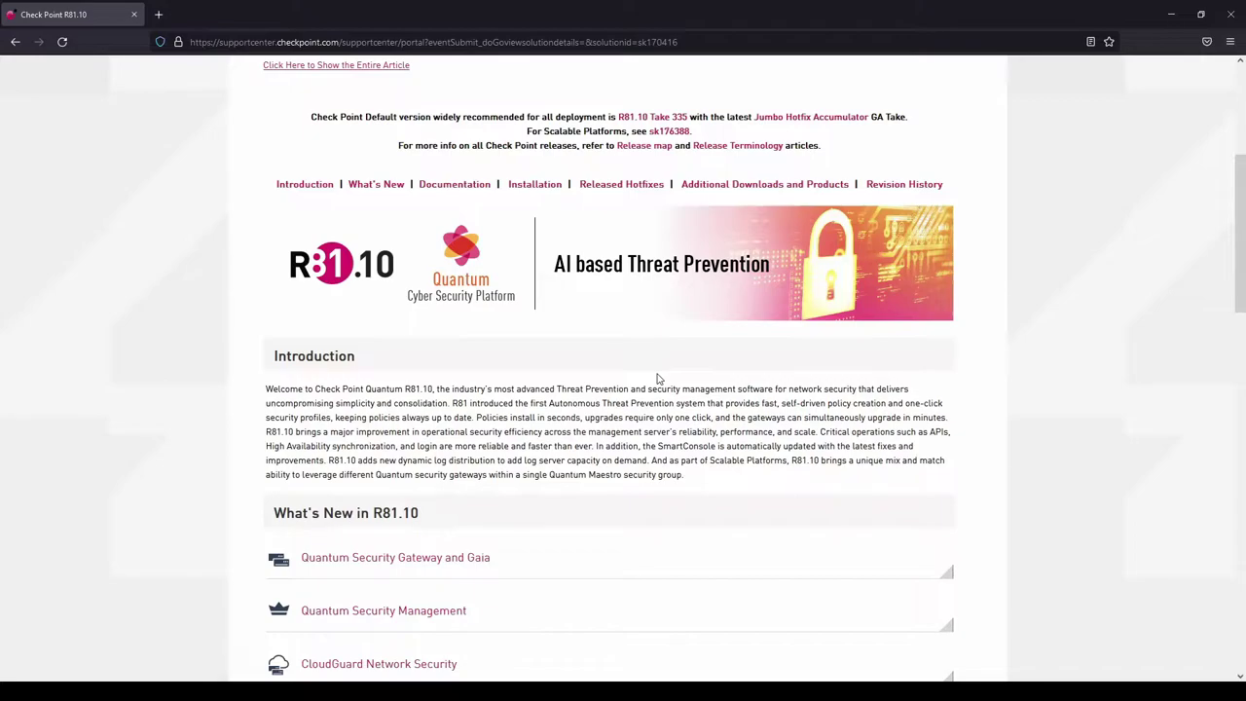
{"action": "scroll", "coordinate": [657, 378], "scroll_direction": "up", "scroll_amount": 2}
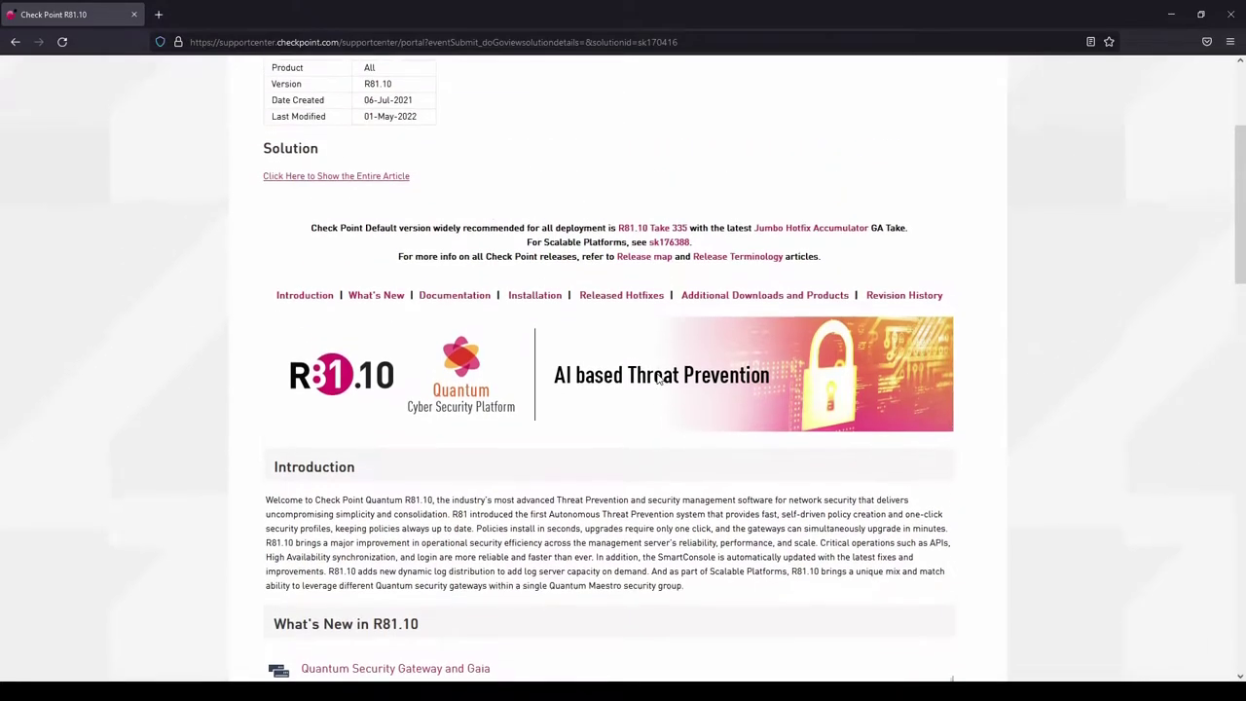
{"action": "scroll", "coordinate": [657, 379], "scroll_direction": "up", "scroll_amount": 2}
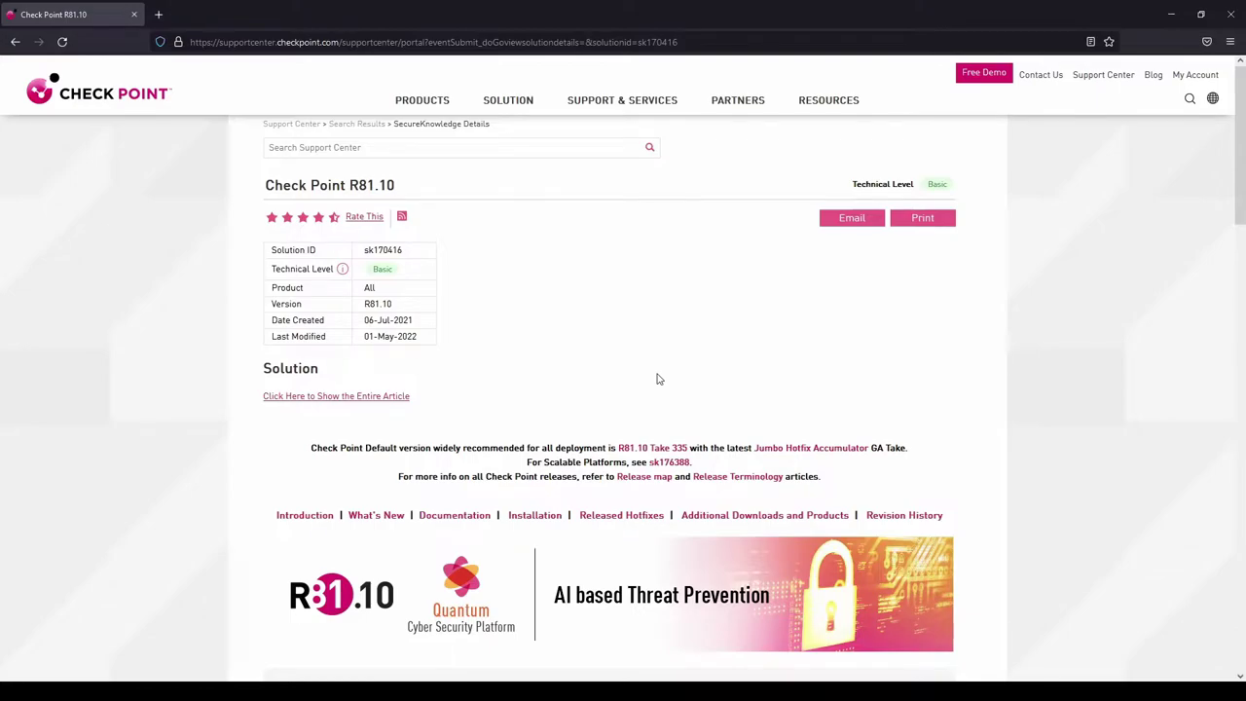
{"action": "scroll", "coordinate": [657, 379], "scroll_direction": "down", "scroll_amount": 8}
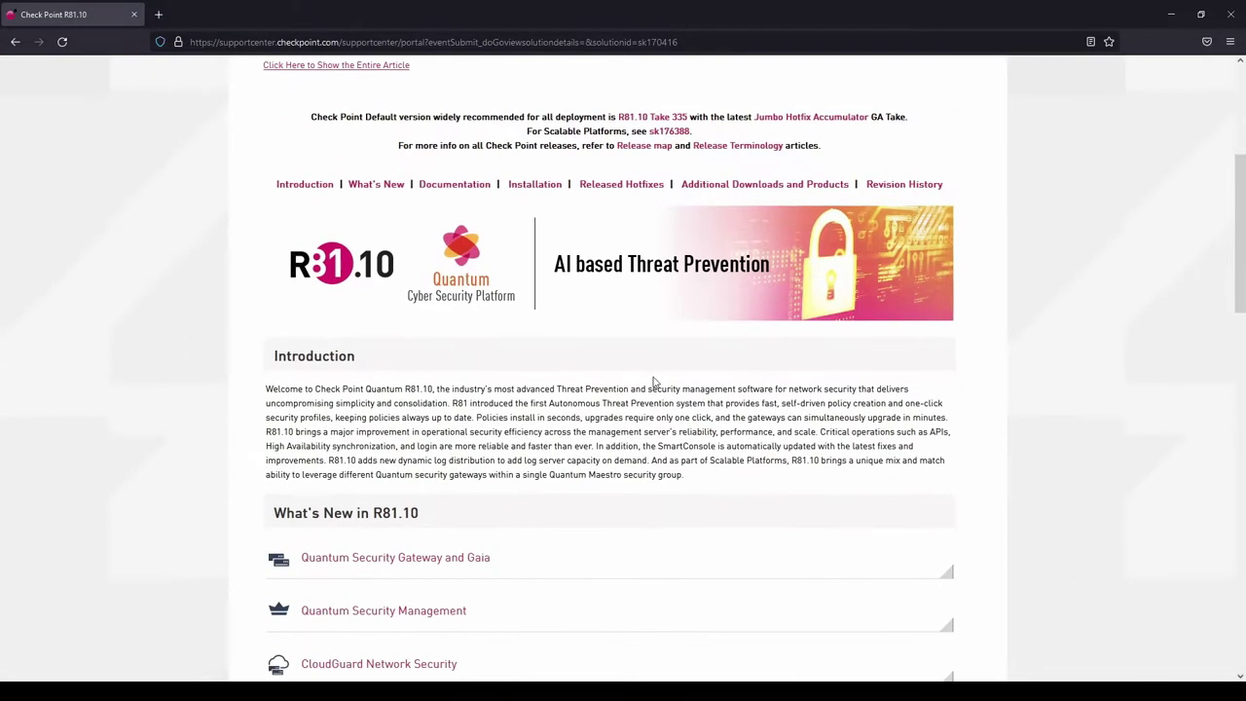
{"action": "scroll", "coordinate": [771, 371], "scroll_direction": "down", "scroll_amount": 3}
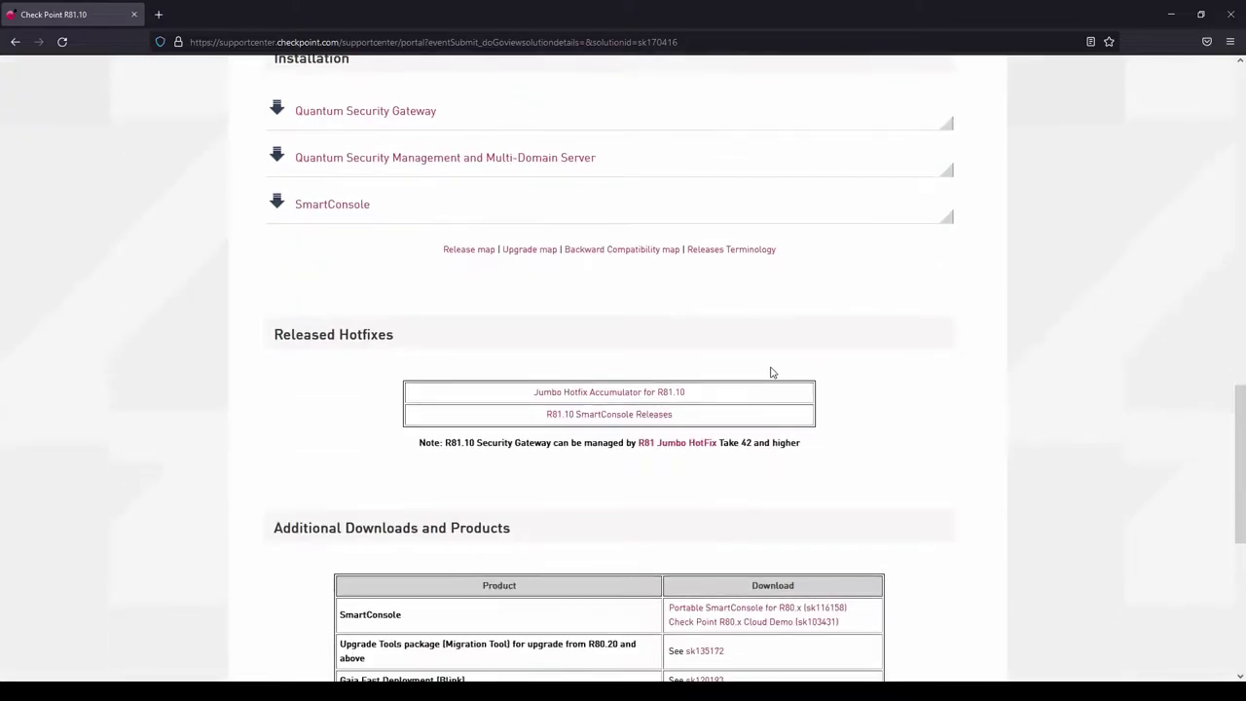
{"action": "scroll", "coordinate": [771, 372], "scroll_direction": "down", "scroll_amount": 5}
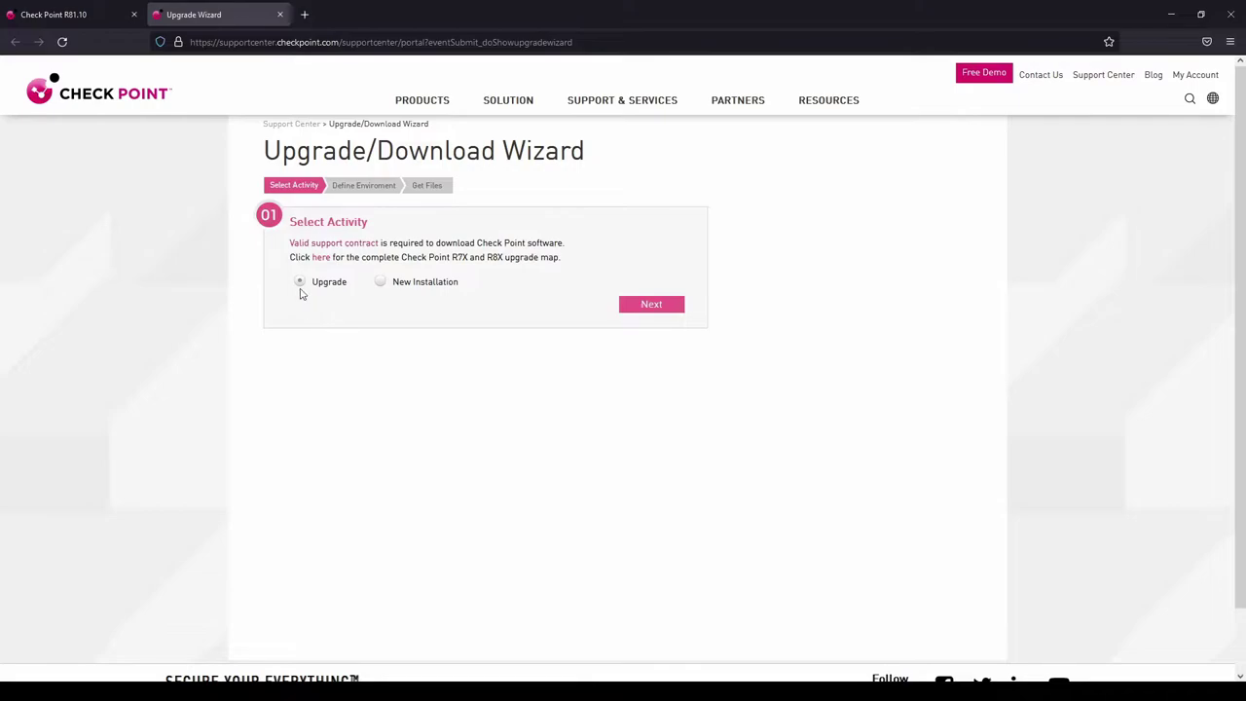
Choose Upgrade for a Security Management Server going from Gaia R80.40 to R81.10, and submit.
{"action": "left_click", "coordinate": [639, 303]}
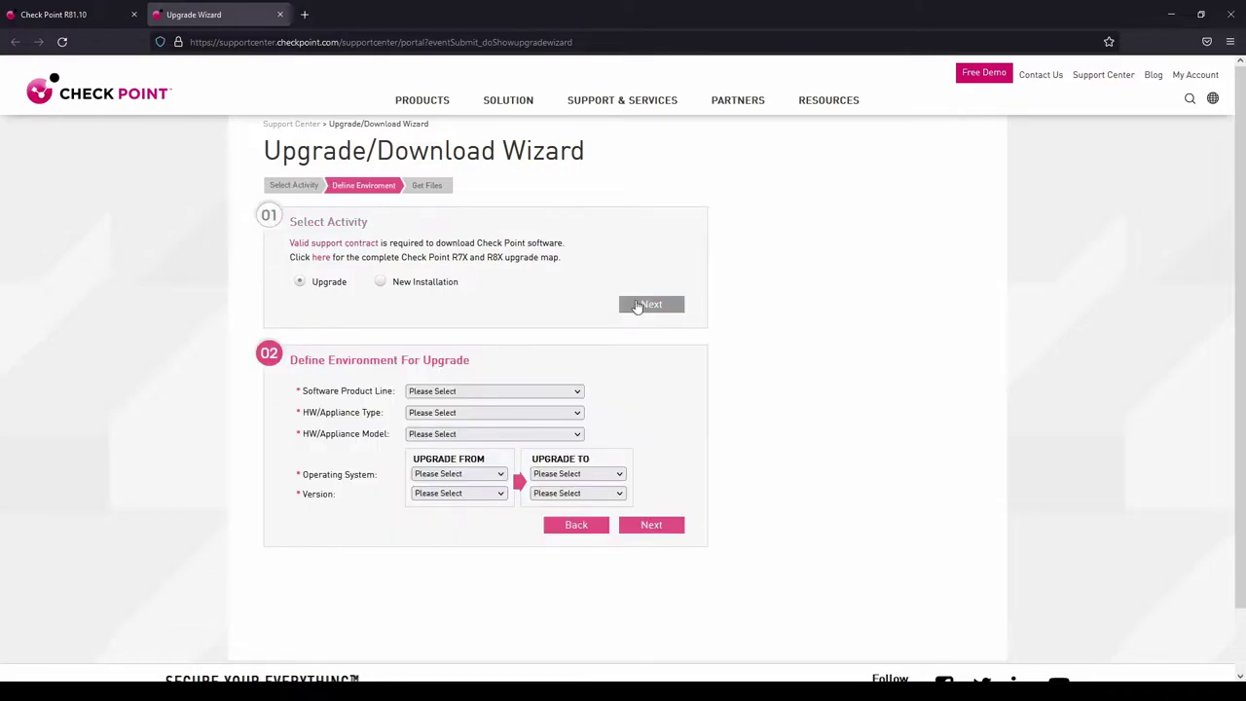
{"action": "left_click", "coordinate": [460, 435]}
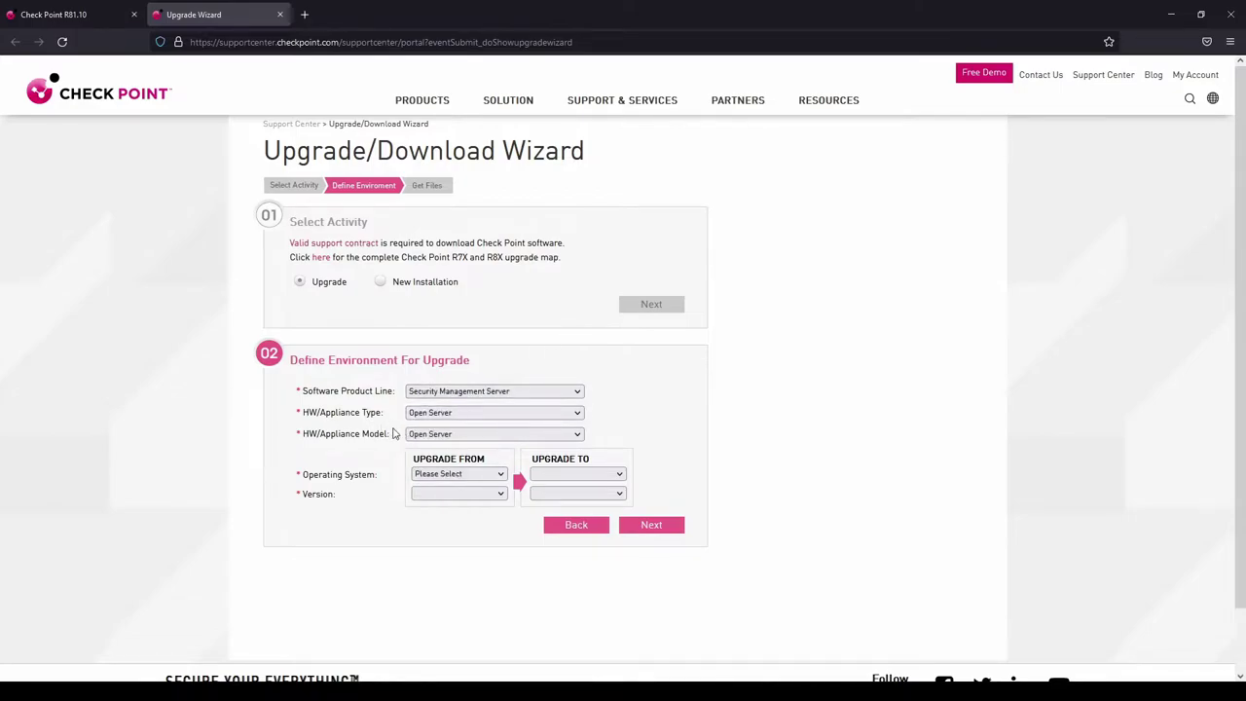
{"action": "left_click", "coordinate": [460, 474]}
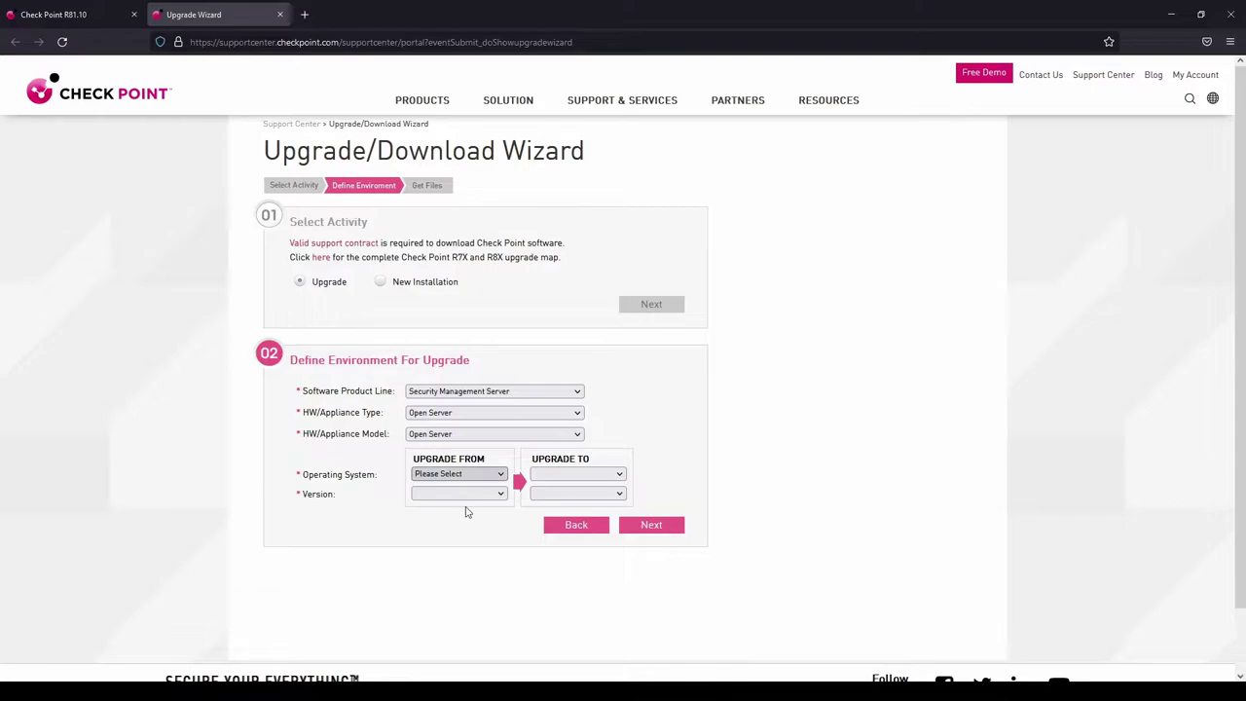
{"action": "left_click", "coordinate": [465, 513]}
{"action": "left_click", "coordinate": [458, 493]}
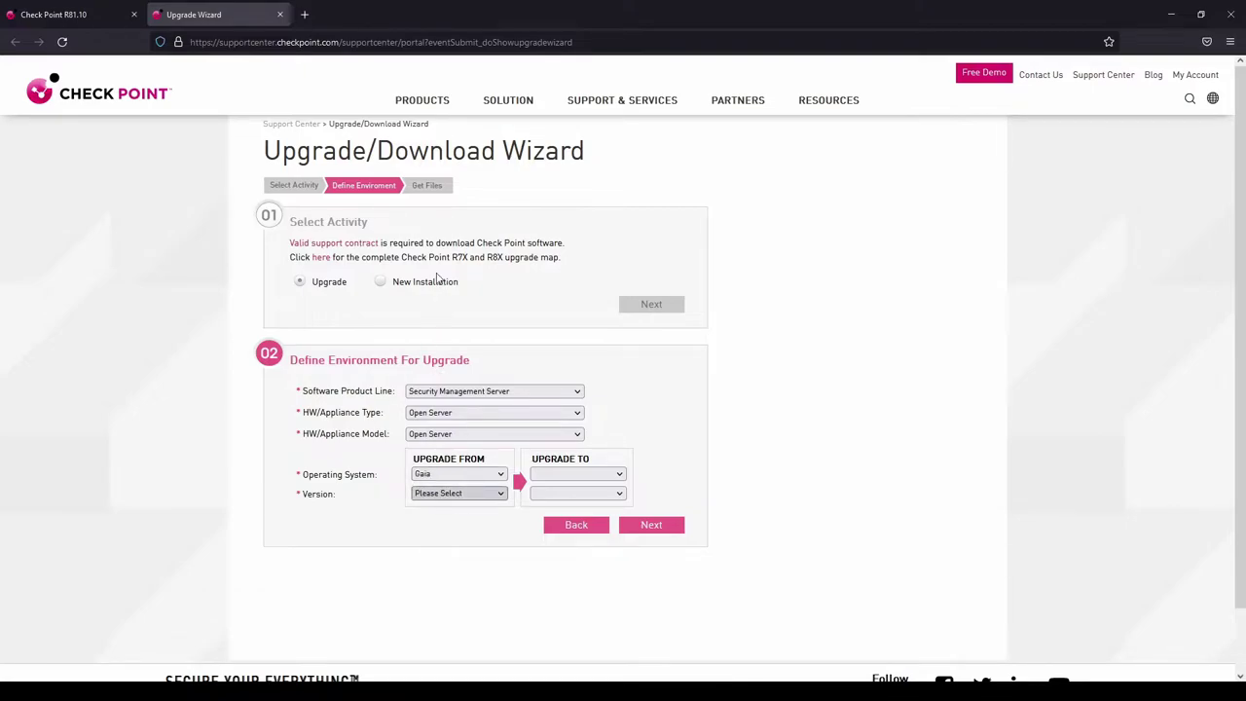
{"action": "left_click", "coordinate": [433, 274]}
{"action": "left_click", "coordinate": [547, 493]}
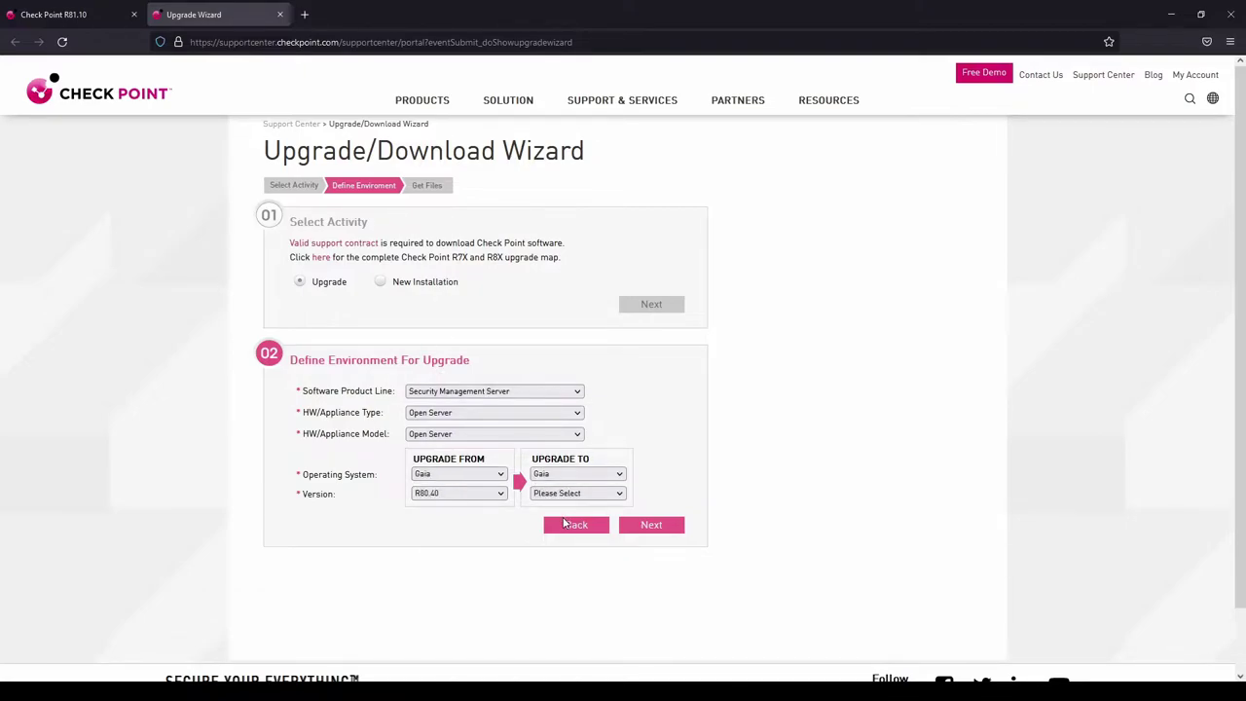
{"action": "left_click", "coordinate": [558, 538]}
{"action": "left_click", "coordinate": [642, 525]}
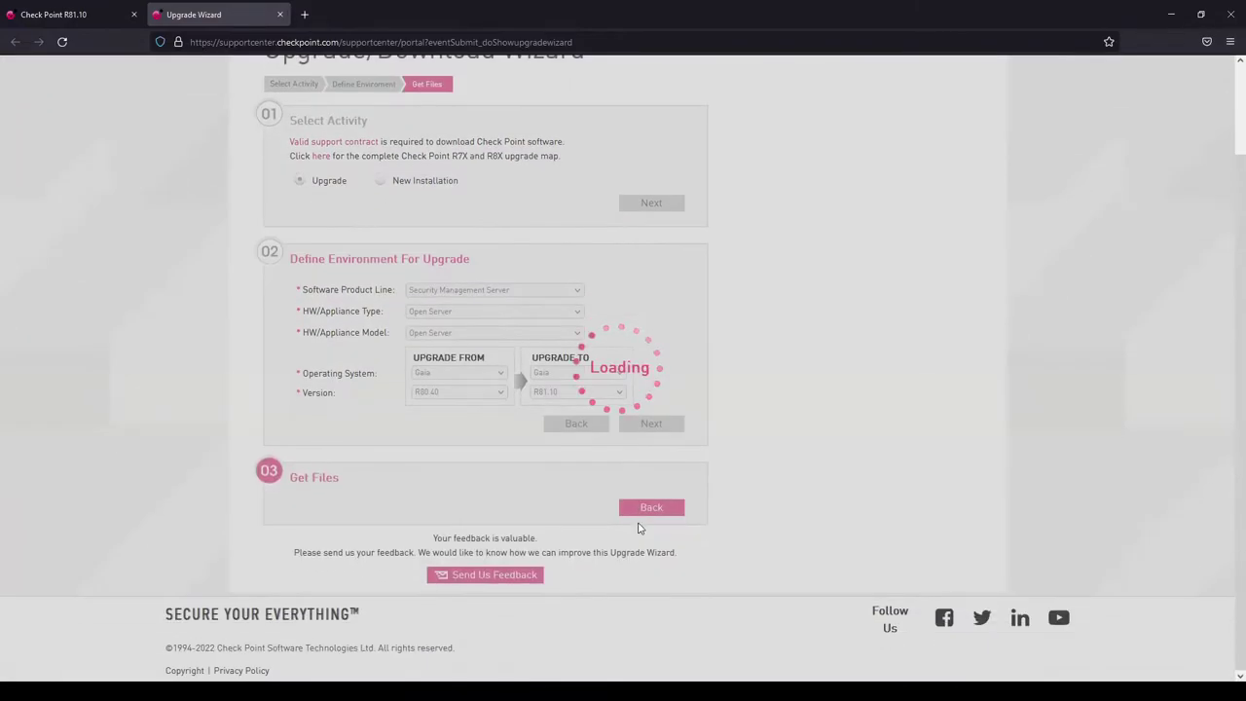
{"action": "scroll", "coordinate": [467, 447], "scroll_direction": "down", "scroll_amount": 2}
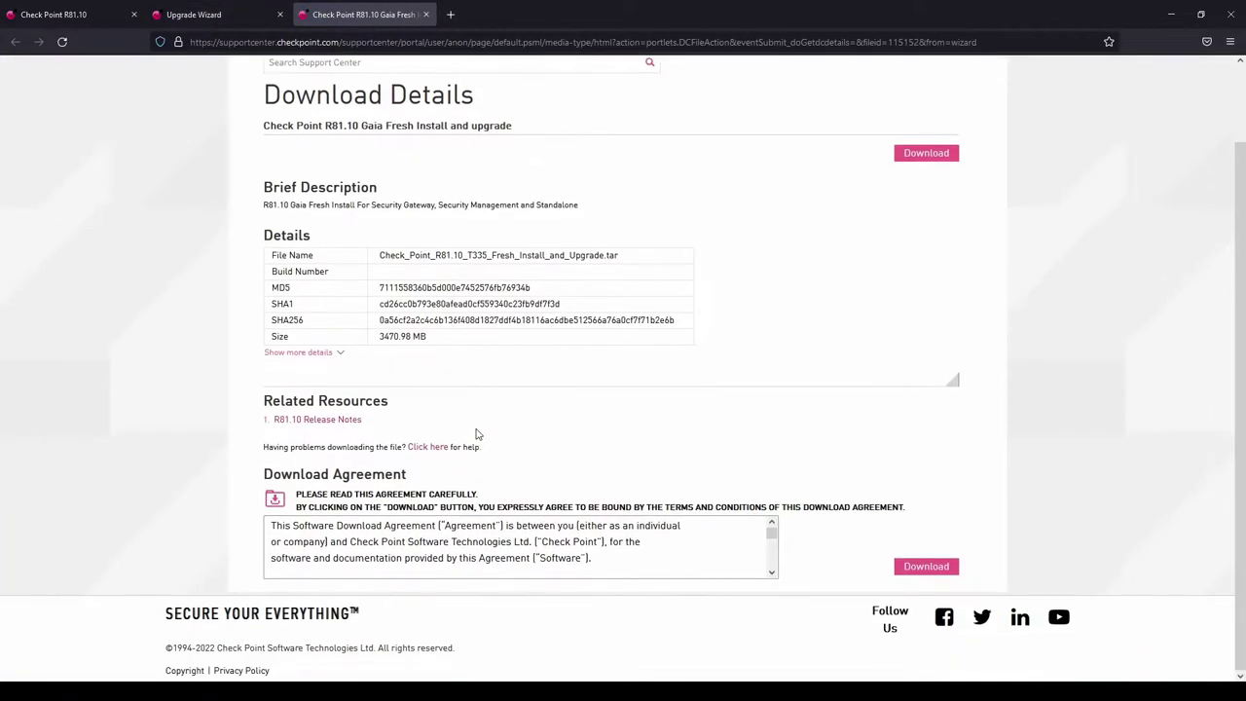
Compare the wizard with the R81.10 package download details, highlighting the package file name's ending.
{"action": "scroll", "coordinate": [477, 434], "scroll_direction": "up", "scroll_amount": 1}
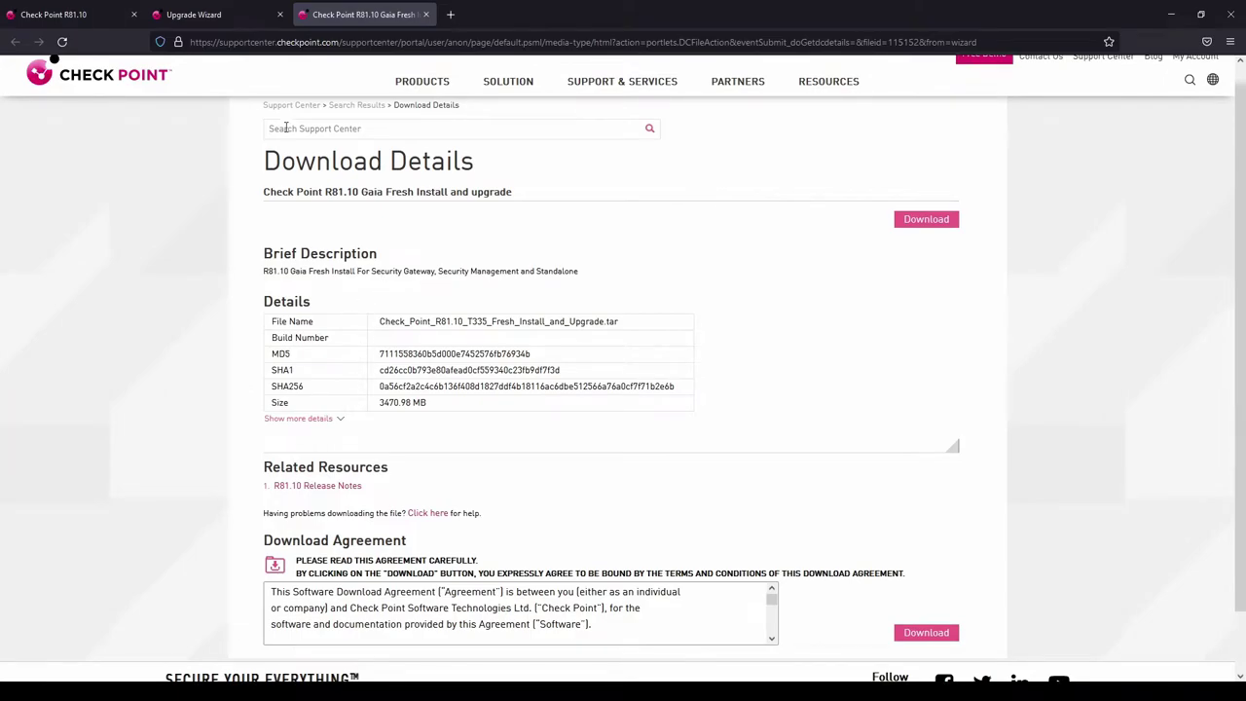
{"action": "left_click", "coordinate": [209, 12]}
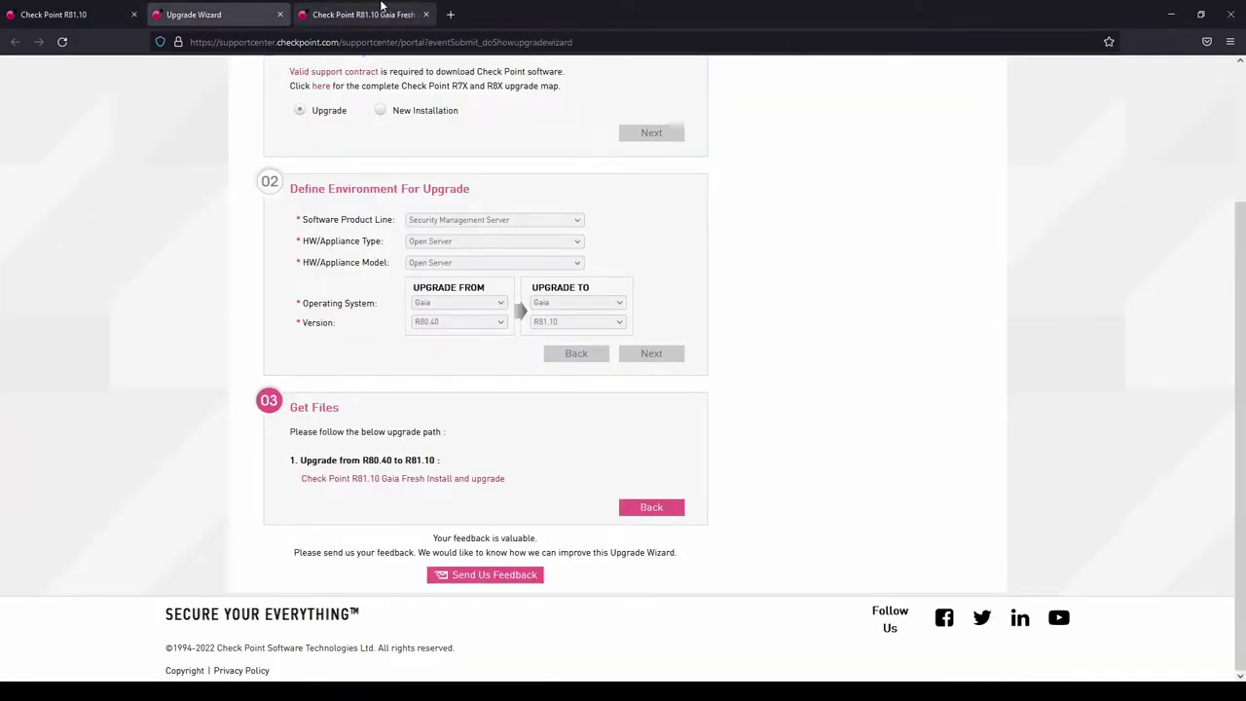
{"action": "left_click", "coordinate": [376, 10]}
{"action": "left_click_drag", "start_coordinate": [569, 321], "coordinate": [619, 321]}
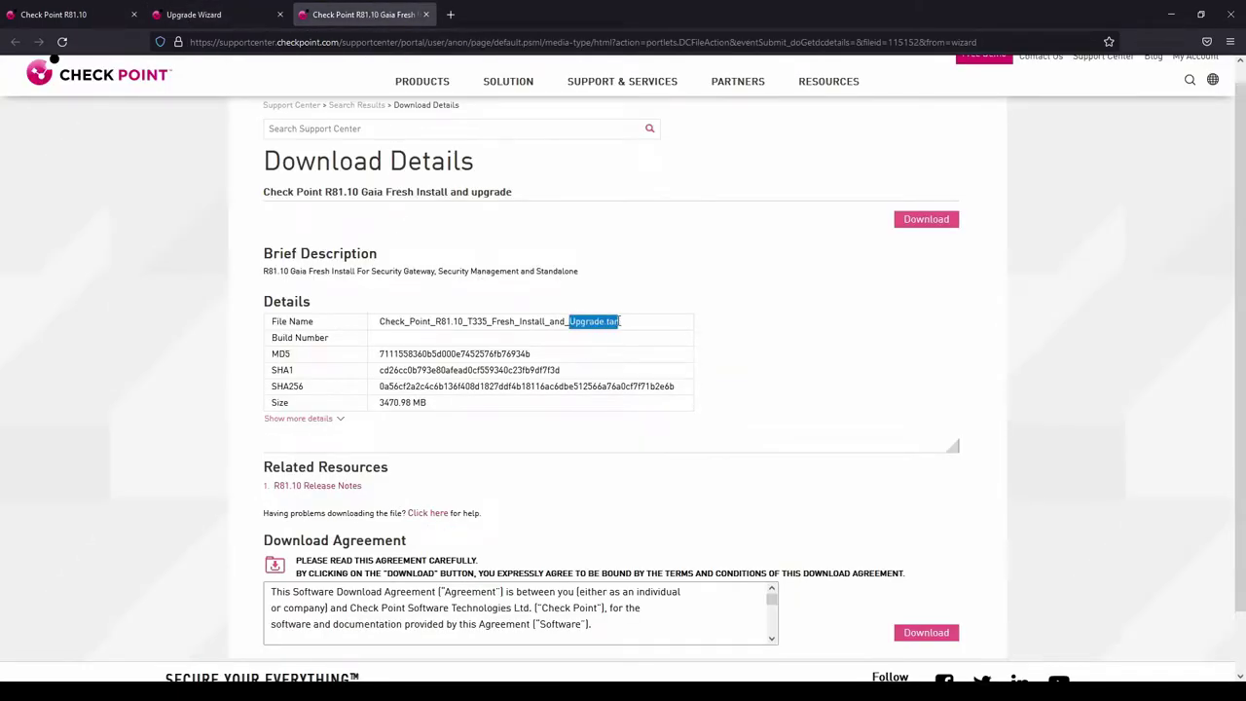
{"action": "left_click", "coordinate": [208, 14]}
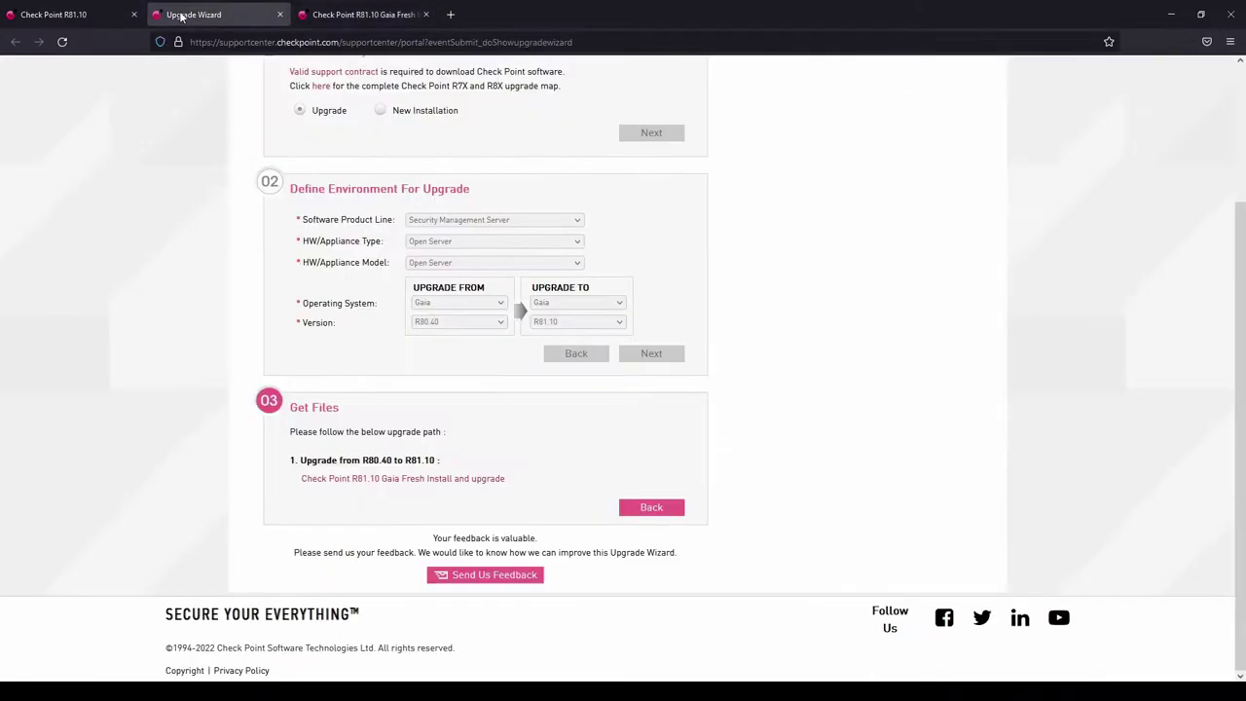
Show the list of R81.10 administration guides in the release article.
{"action": "left_click", "coordinate": [74, 12]}
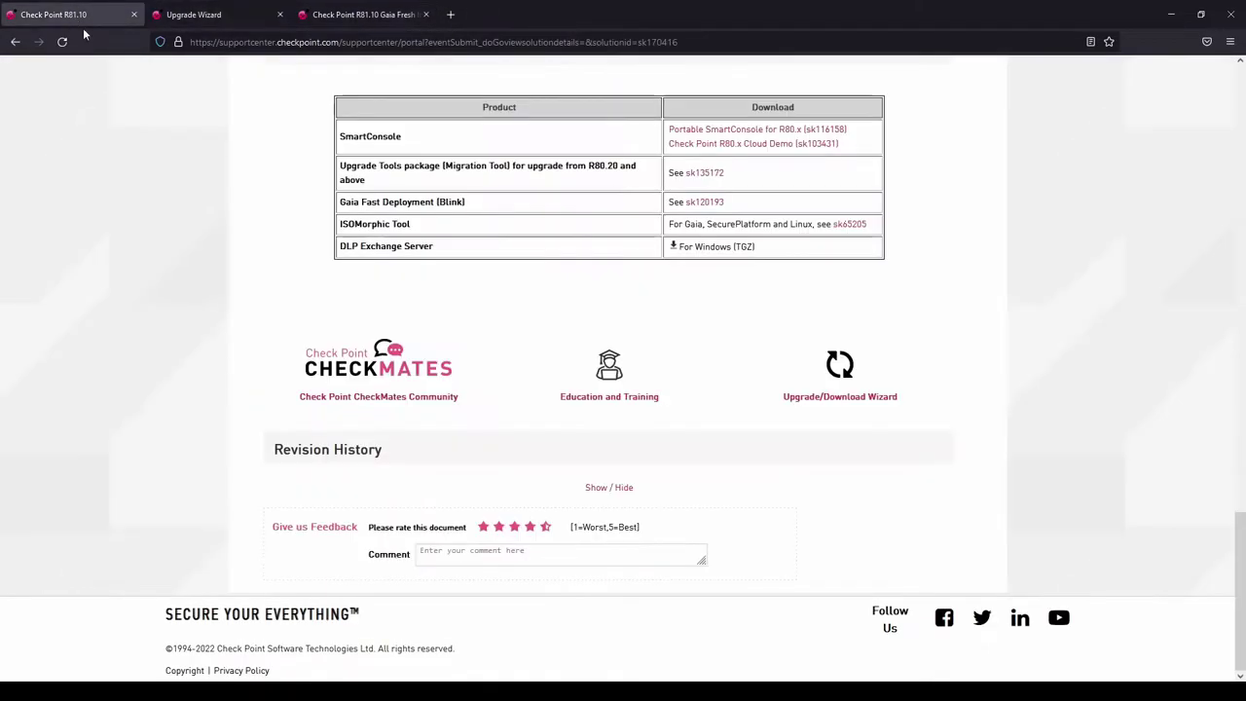
{"action": "scroll", "coordinate": [546, 360], "scroll_direction": "up", "scroll_amount": 5}
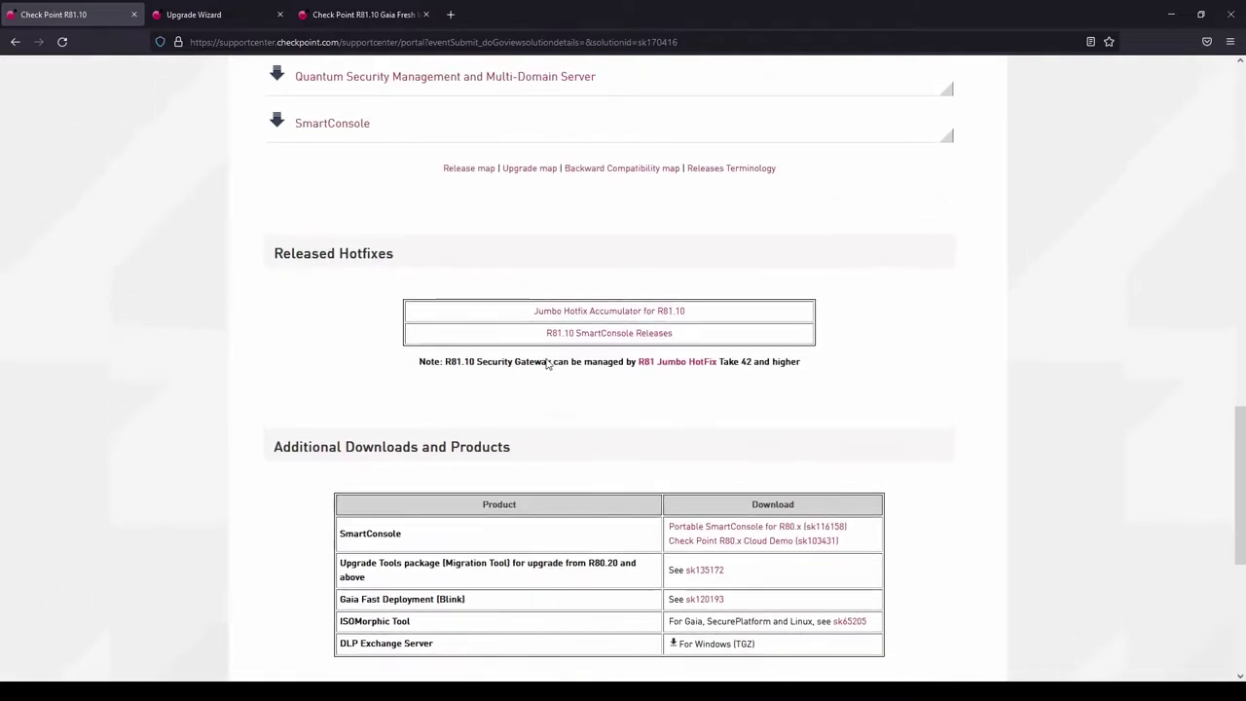
{"action": "scroll", "coordinate": [546, 360], "scroll_direction": "up", "scroll_amount": 3}
{"action": "scroll", "coordinate": [548, 341], "scroll_direction": "up", "scroll_amount": 3}
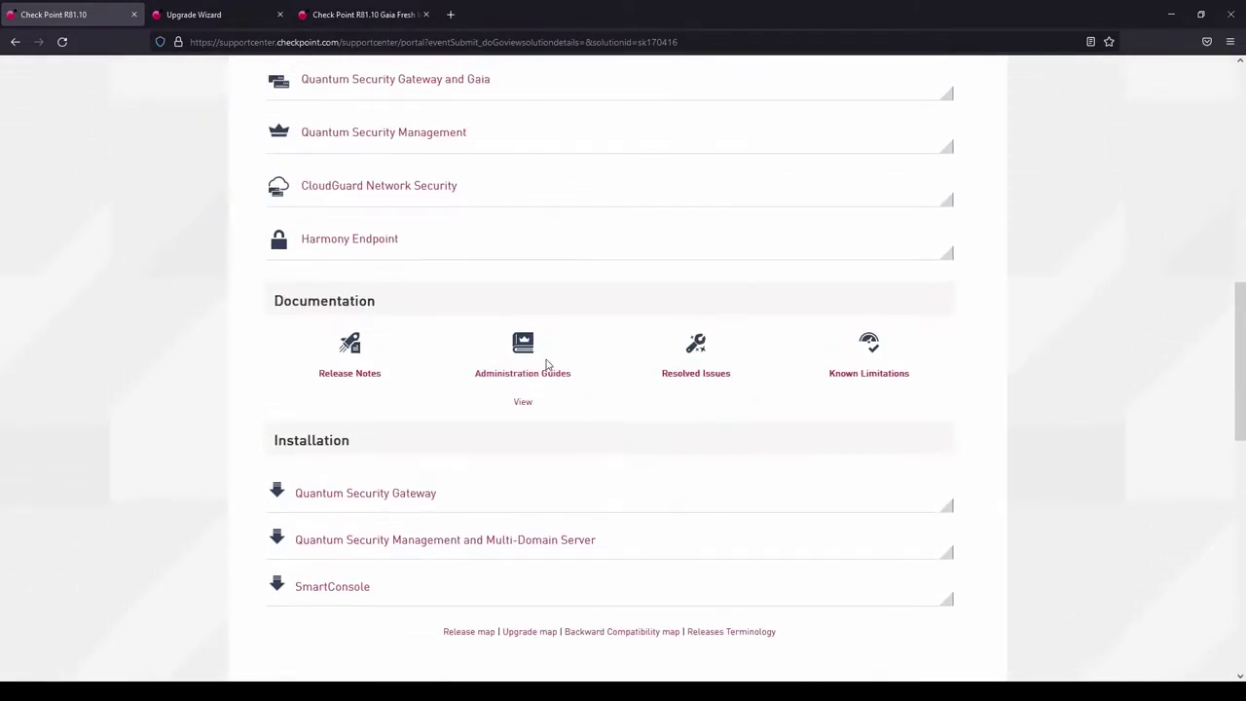
{"action": "scroll", "coordinate": [573, 351], "scroll_direction": "down", "scroll_amount": 1}
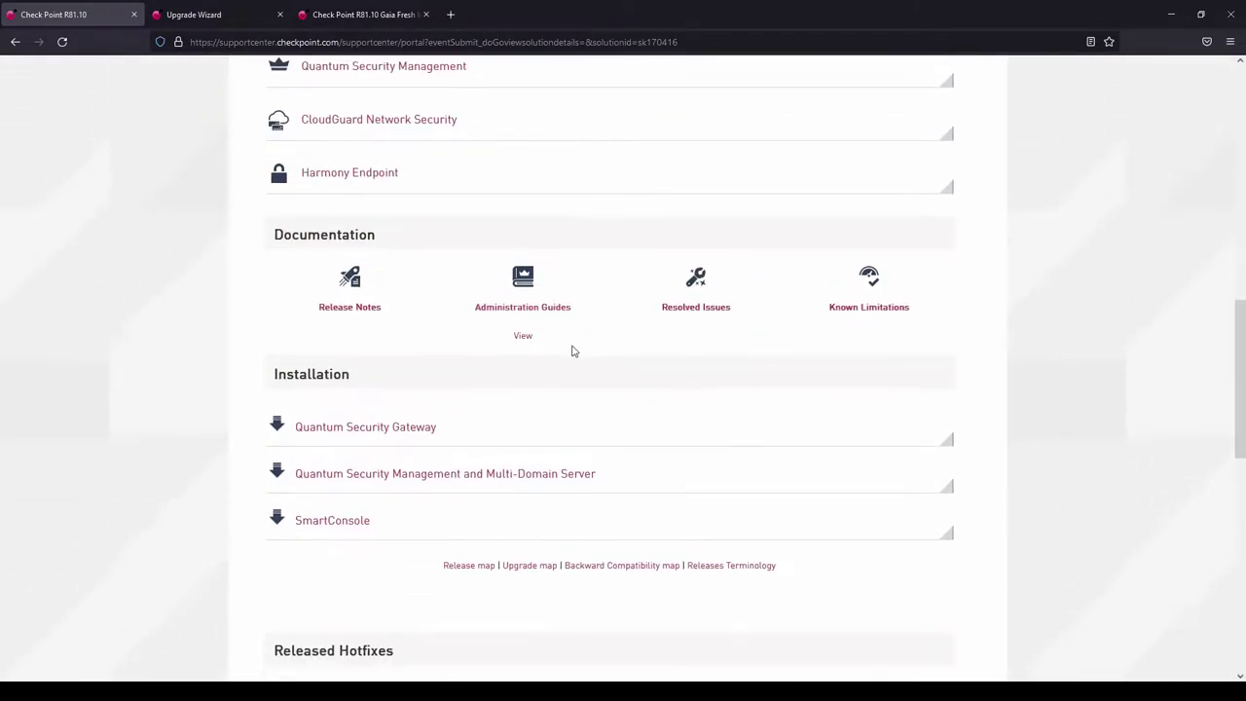
{"action": "left_click", "coordinate": [523, 337]}
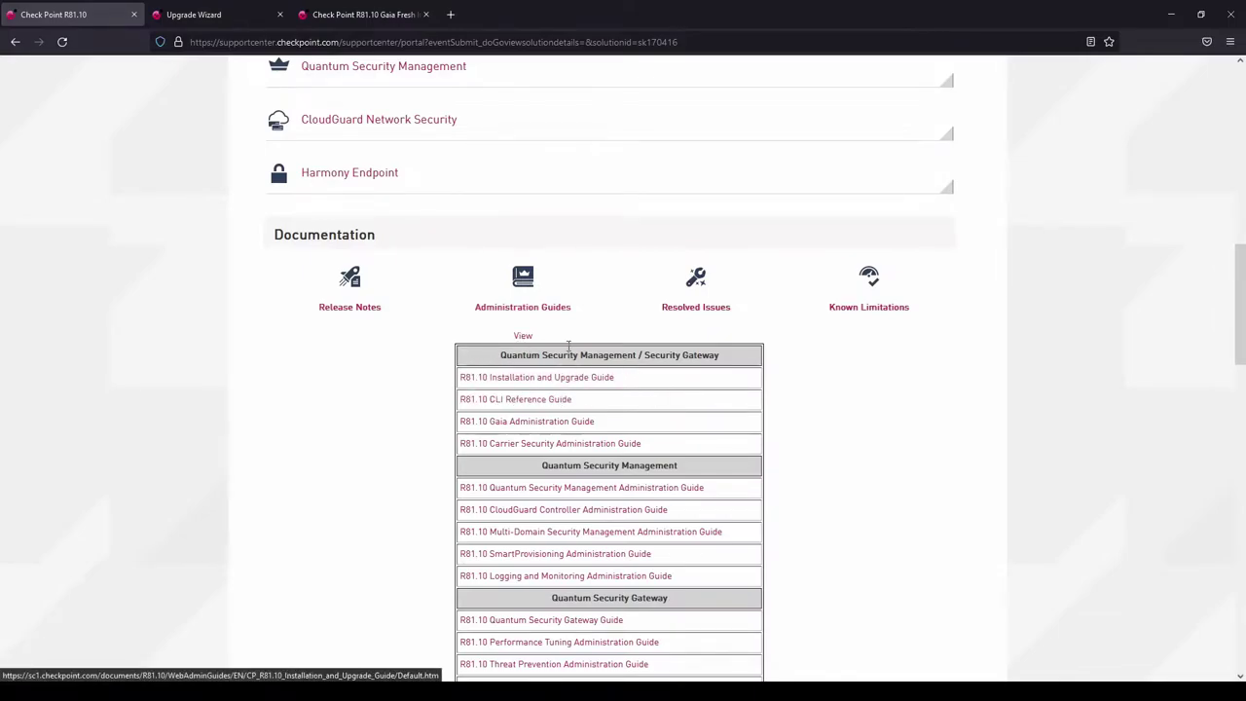
Jump to the article's Installation section, then bring up the Gaia Portal login window.
{"action": "scroll", "coordinate": [612, 320], "scroll_direction": "up", "scroll_amount": 3}
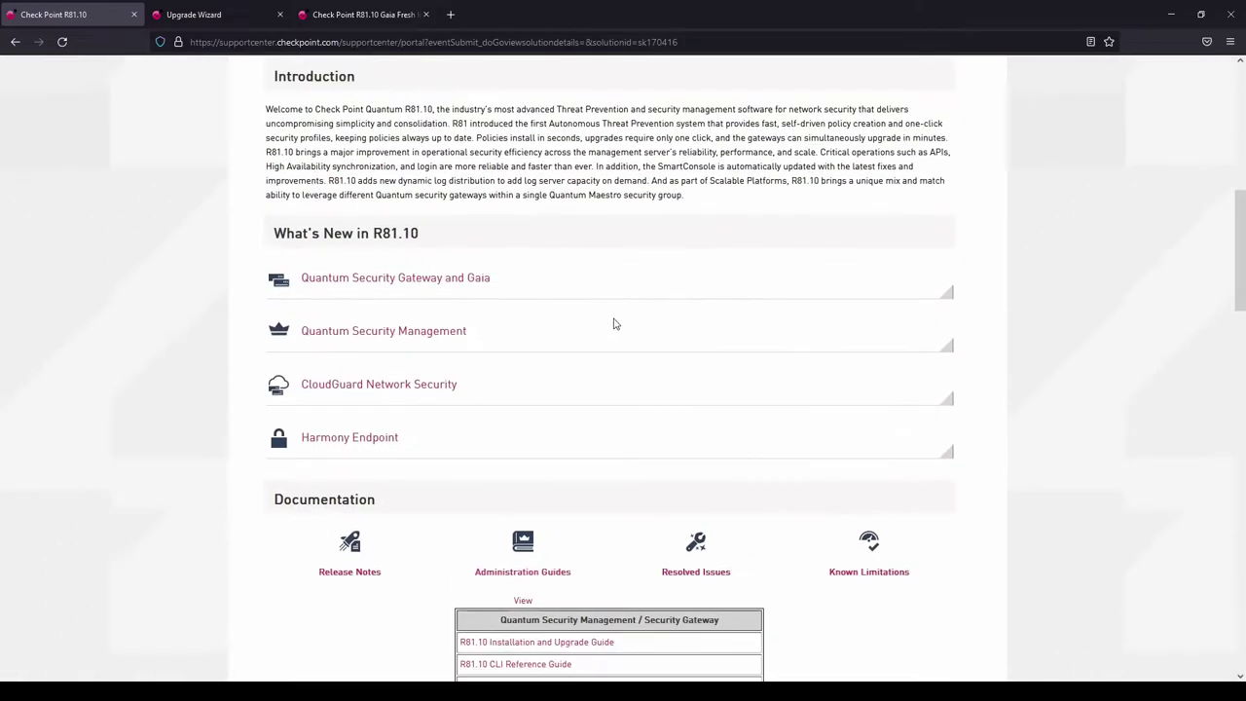
{"action": "scroll", "coordinate": [614, 320], "scroll_direction": "down", "scroll_amount": 3}
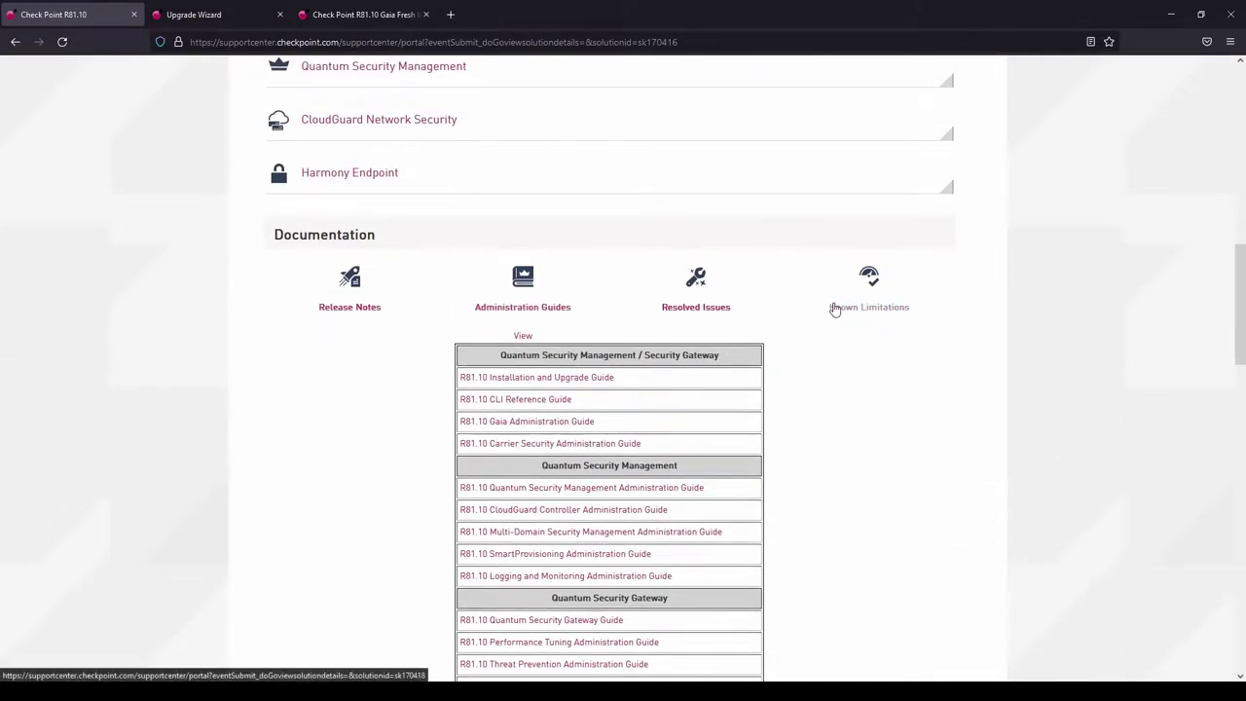
{"action": "scroll", "coordinate": [834, 308], "scroll_direction": "up", "scroll_amount": 6}
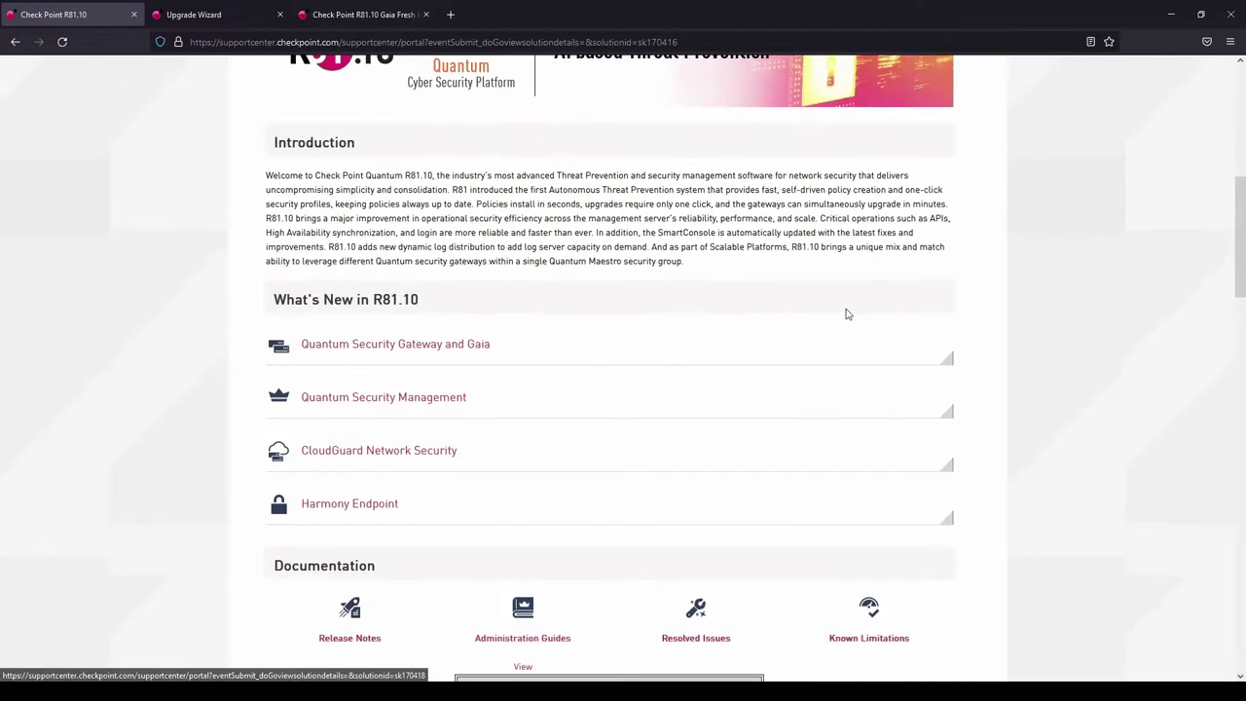
{"action": "scroll", "coordinate": [846, 312], "scroll_direction": "up", "scroll_amount": 2}
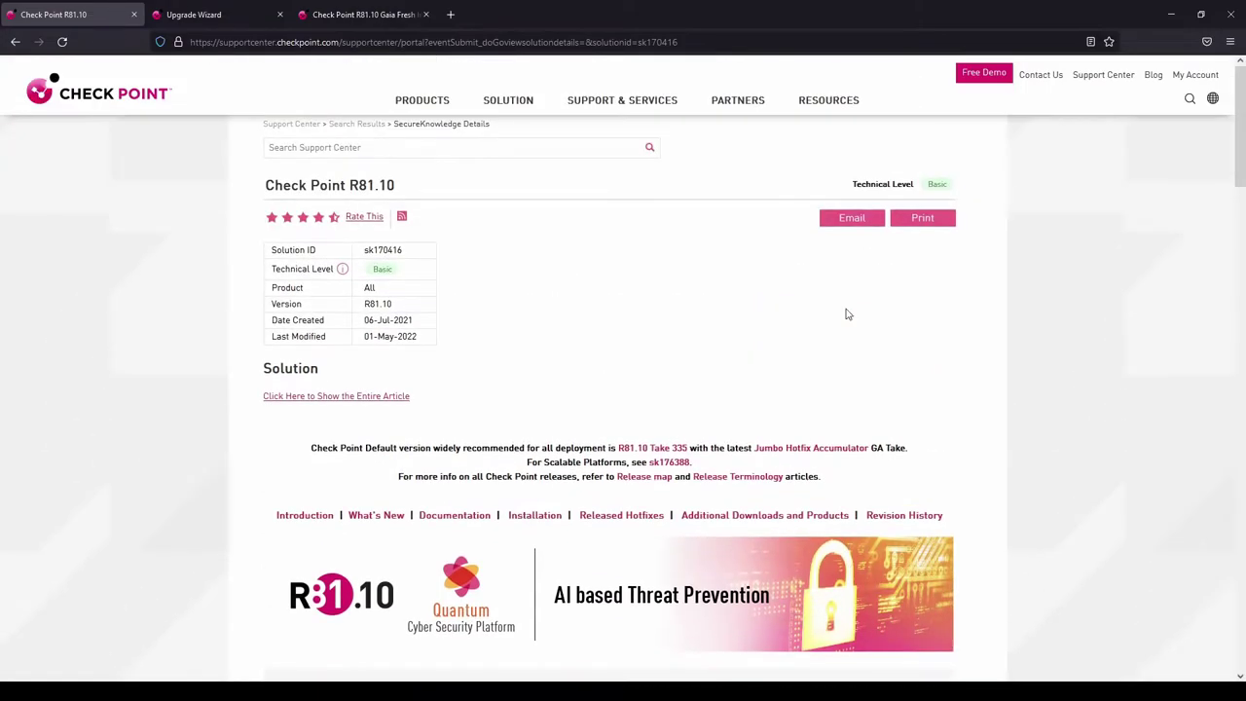
{"action": "scroll", "coordinate": [845, 313], "scroll_direction": "down", "scroll_amount": 3}
{"action": "left_click", "coordinate": [546, 255]}
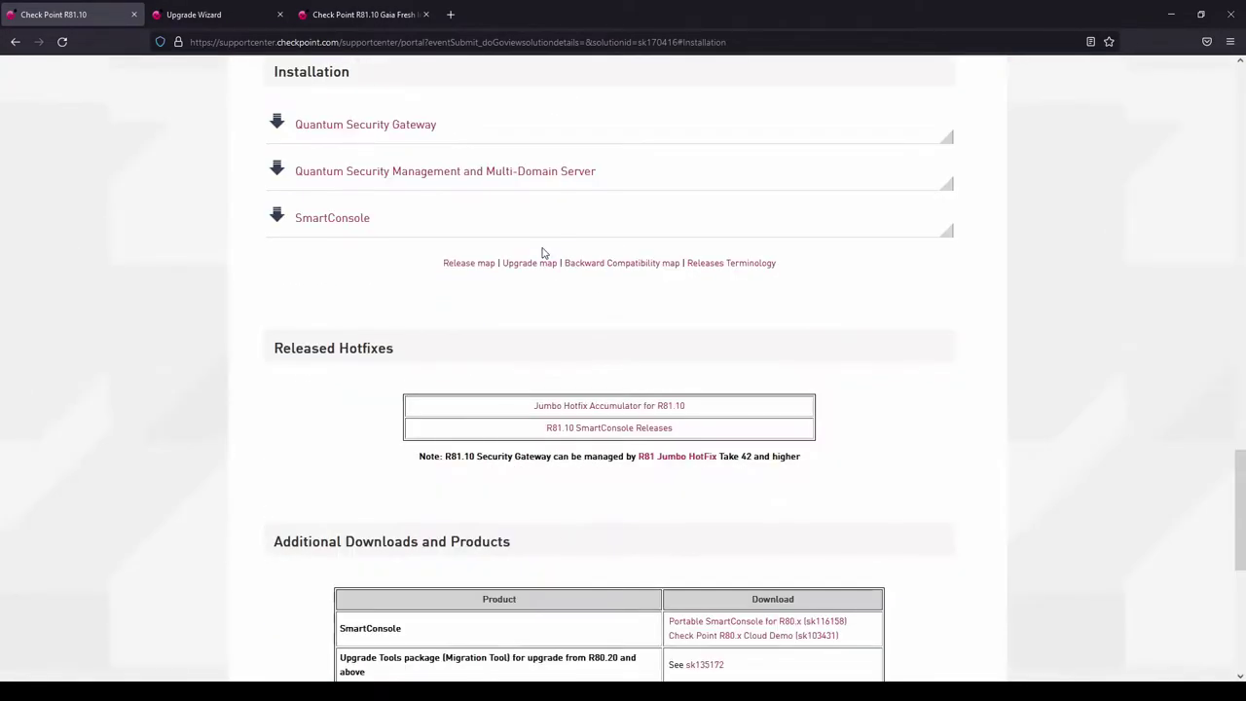
{"action": "scroll", "coordinate": [547, 268], "scroll_direction": "down", "scroll_amount": 3}
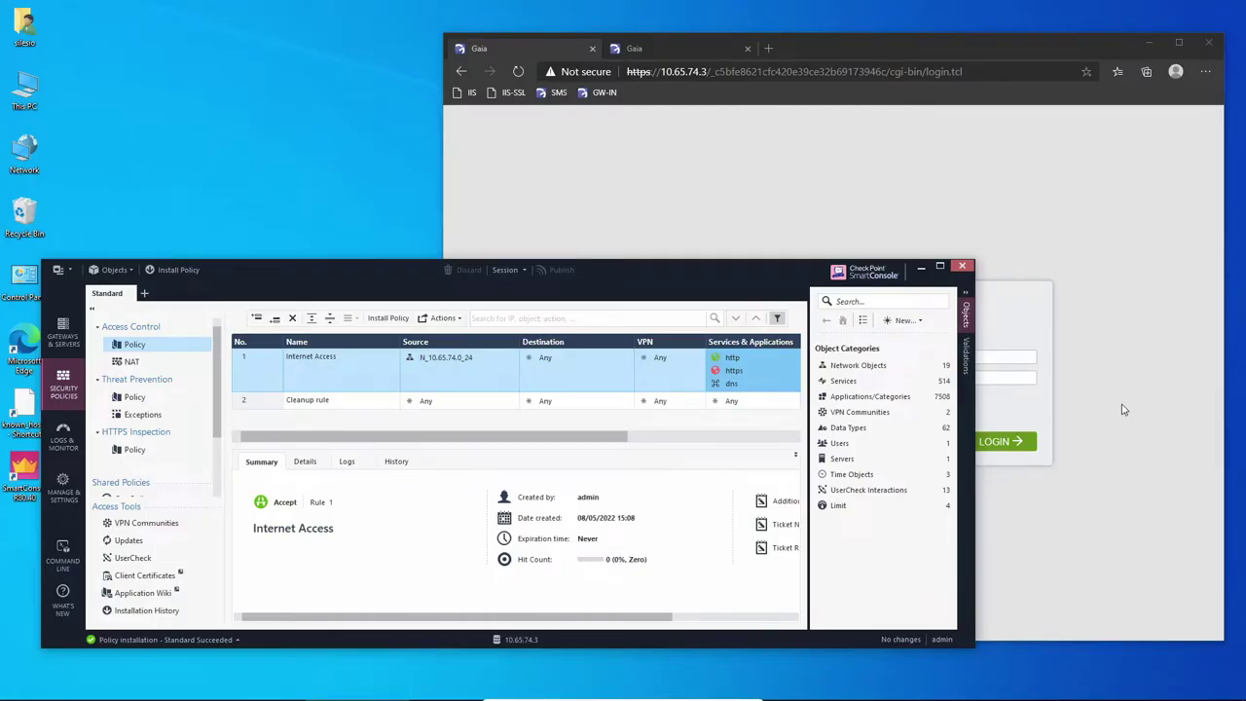
{"action": "left_click", "coordinate": [1123, 409]}
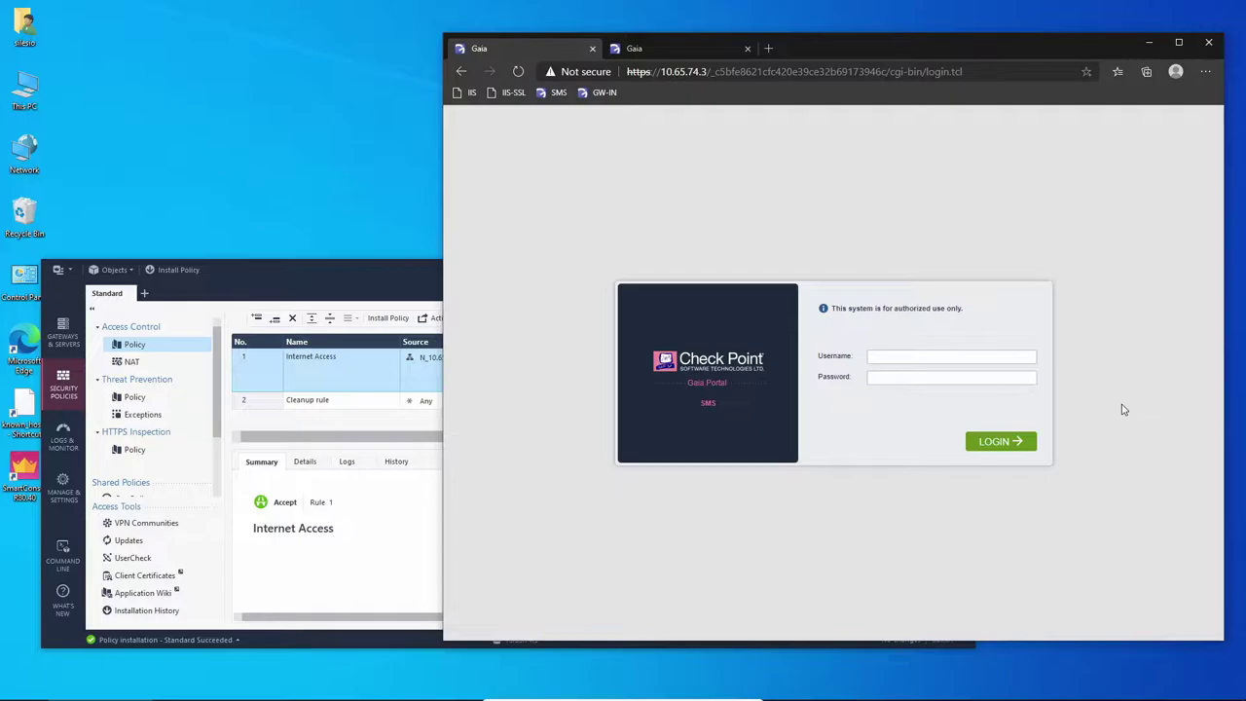
Log in to the SMS Gaia Portal as admin with the account password.
{"action": "left_click", "coordinate": [1013, 357]}
{"action": "type", "text": "admin"}
{"action": "key", "text": "Tab"}
{"action": "type", "text": "****"}
{"action": "key", "text": "Return"}
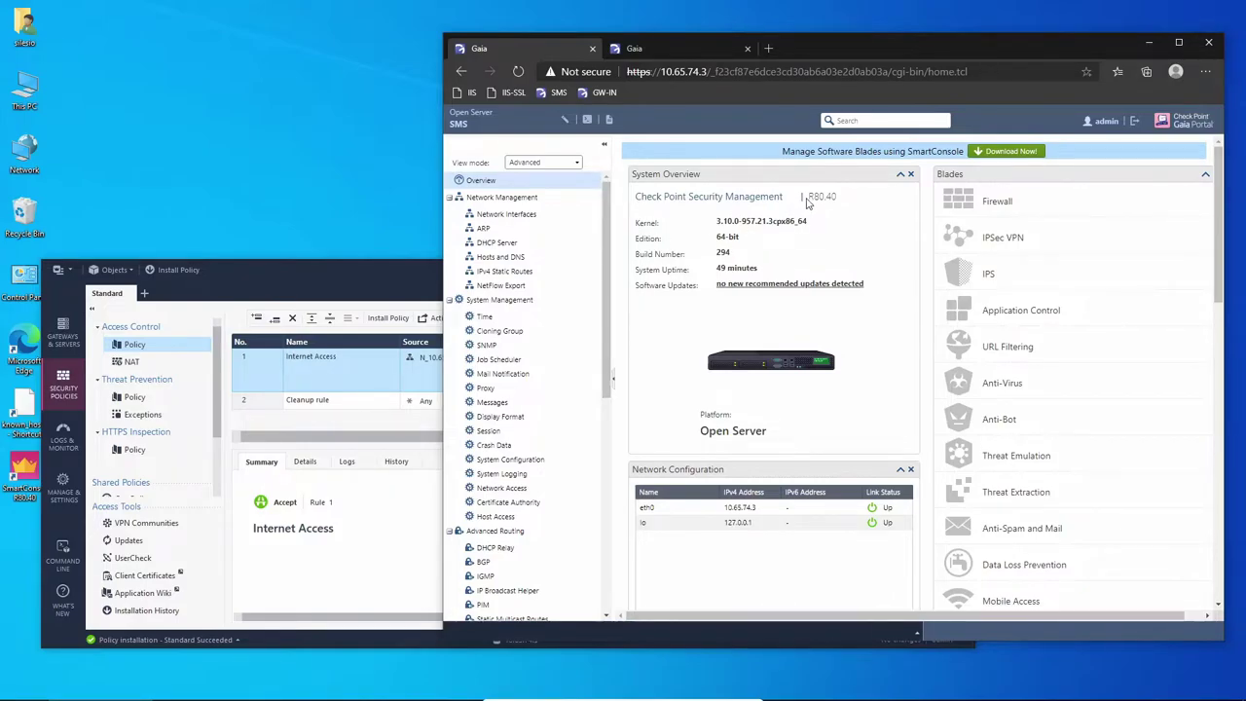
Highlight the current R80.40 version on the Overview page.
{"action": "left_click_drag", "start_coordinate": [806, 203], "coordinate": [837, 202]}
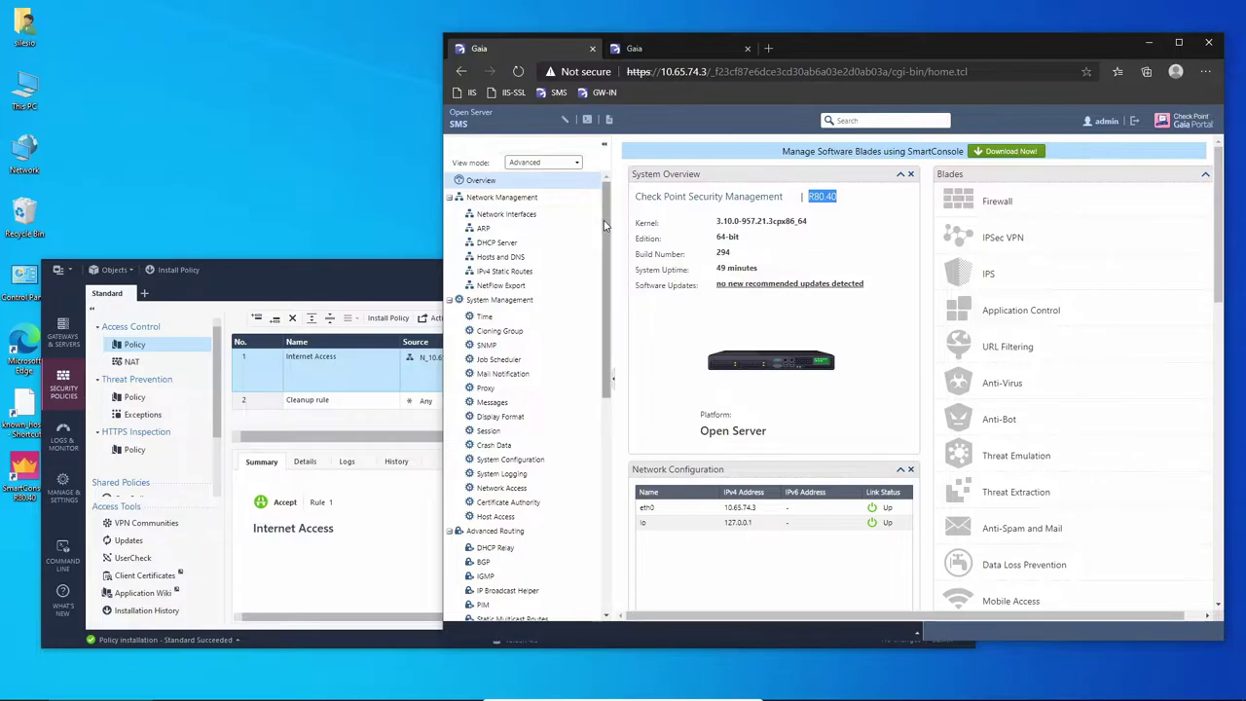
{"action": "left_click_drag", "start_coordinate": [603, 226], "coordinate": [613, 418]}
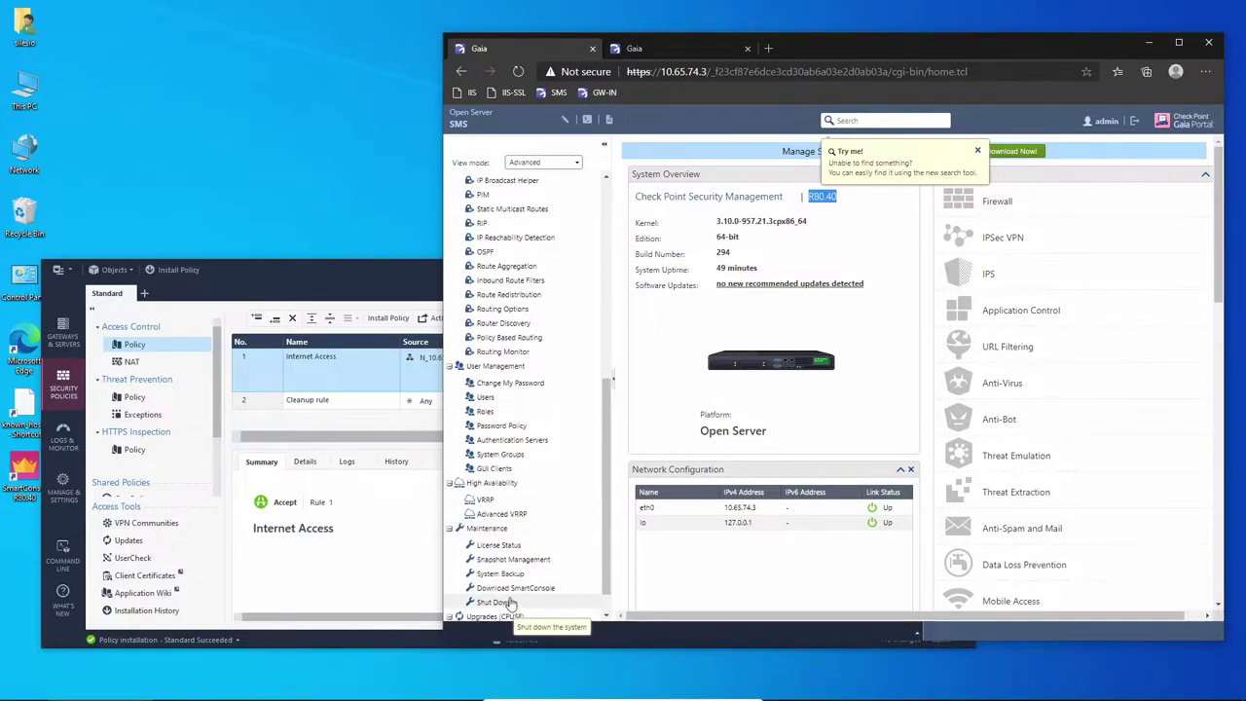
{"action": "scroll", "coordinate": [510, 605], "scroll_direction": "down", "scroll_amount": 1}
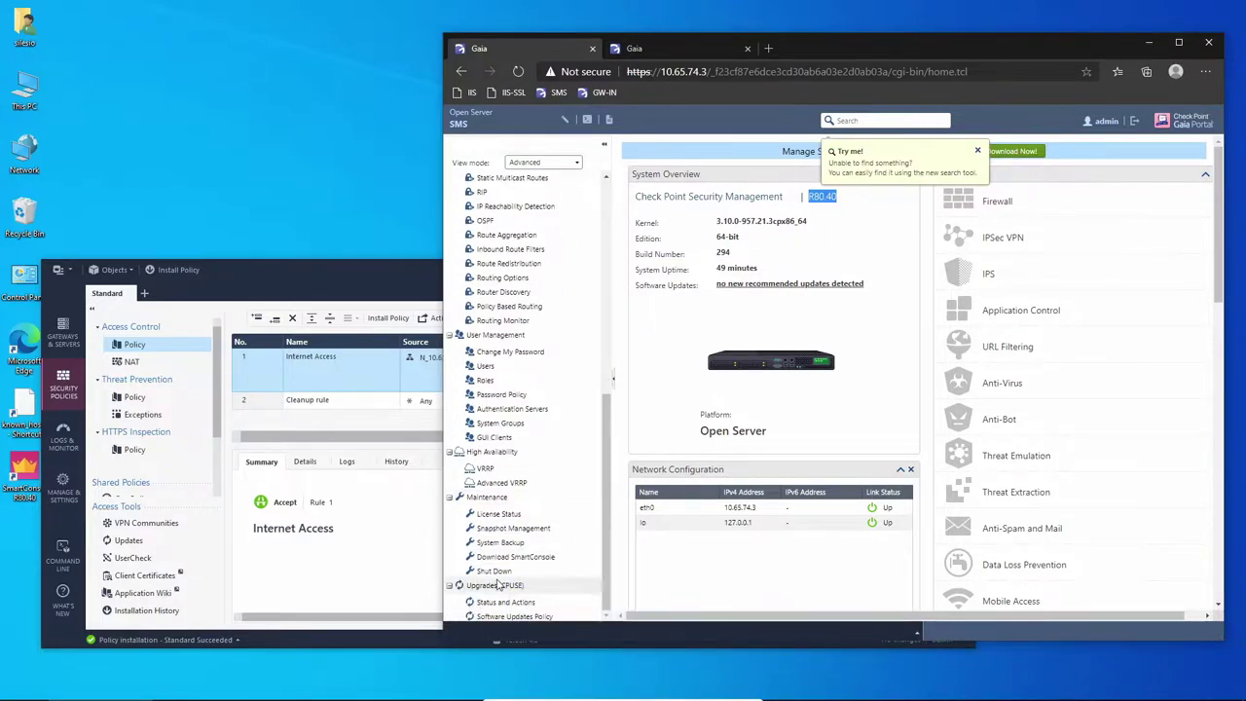
Open CPUSE Status and Actions on the SMS, widen the window, and check for updates.
{"action": "left_click", "coordinate": [513, 602]}
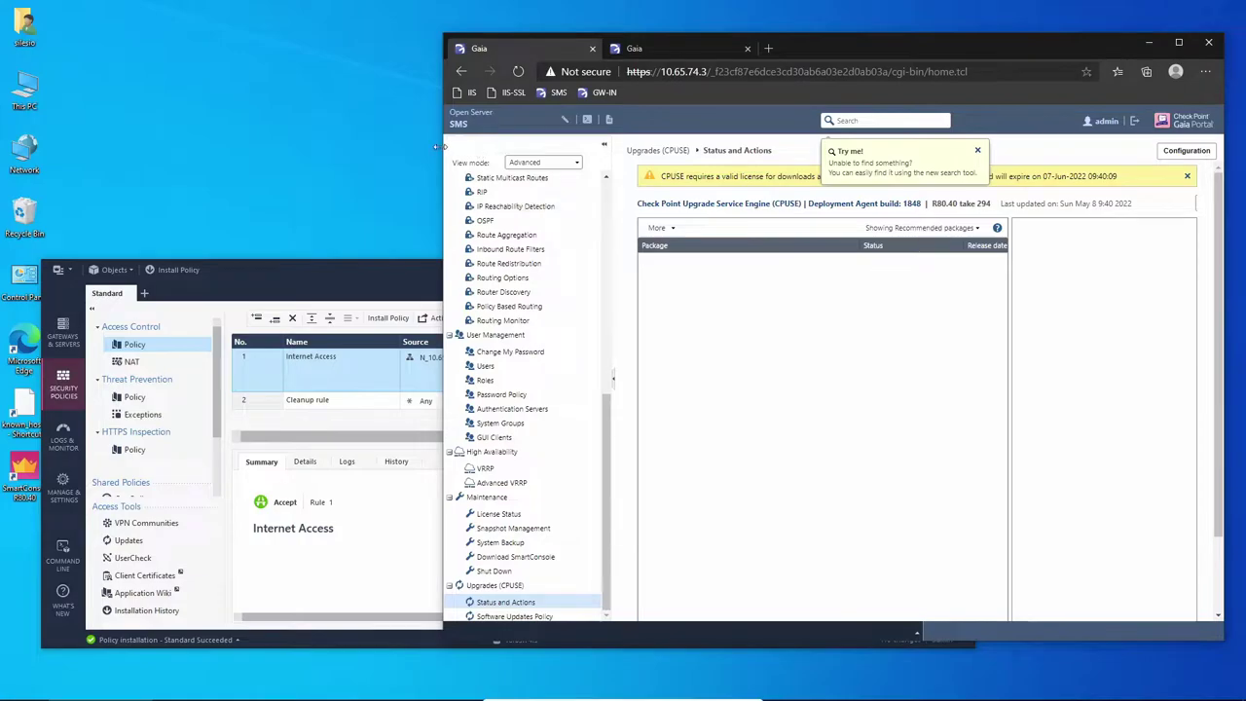
{"action": "left_click_drag", "start_coordinate": [440, 146], "coordinate": [139, 162]}
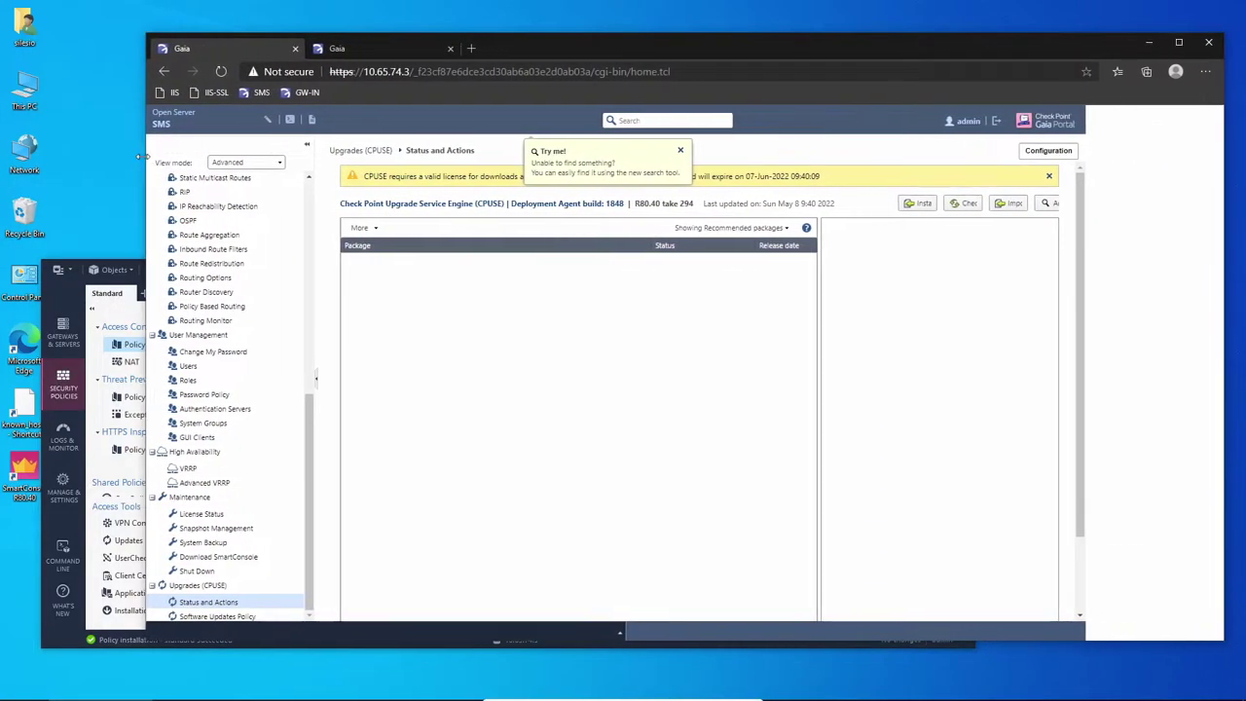
{"action": "left_click", "coordinate": [939, 206]}
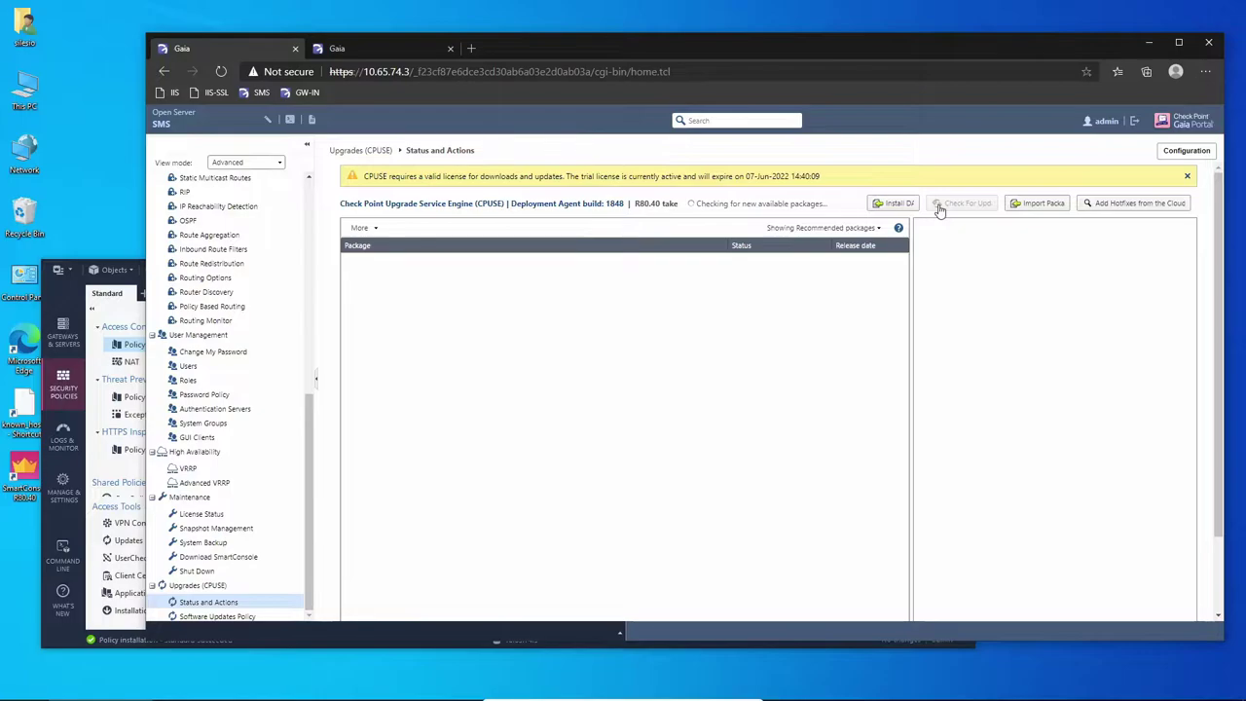
Log in to the GW1 gateway's Gaia Portal as admin.
{"action": "left_click", "coordinate": [415, 51]}
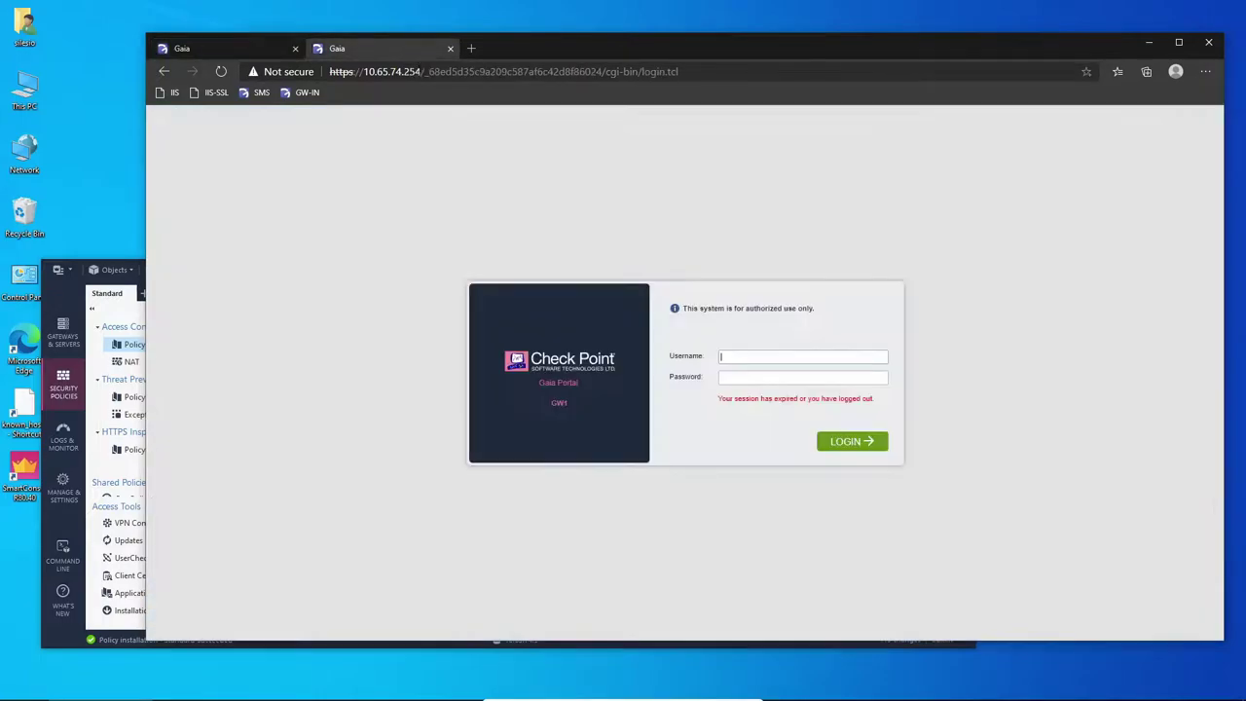
{"action": "type", "text": "admin"}
{"action": "key", "text": "Return"}
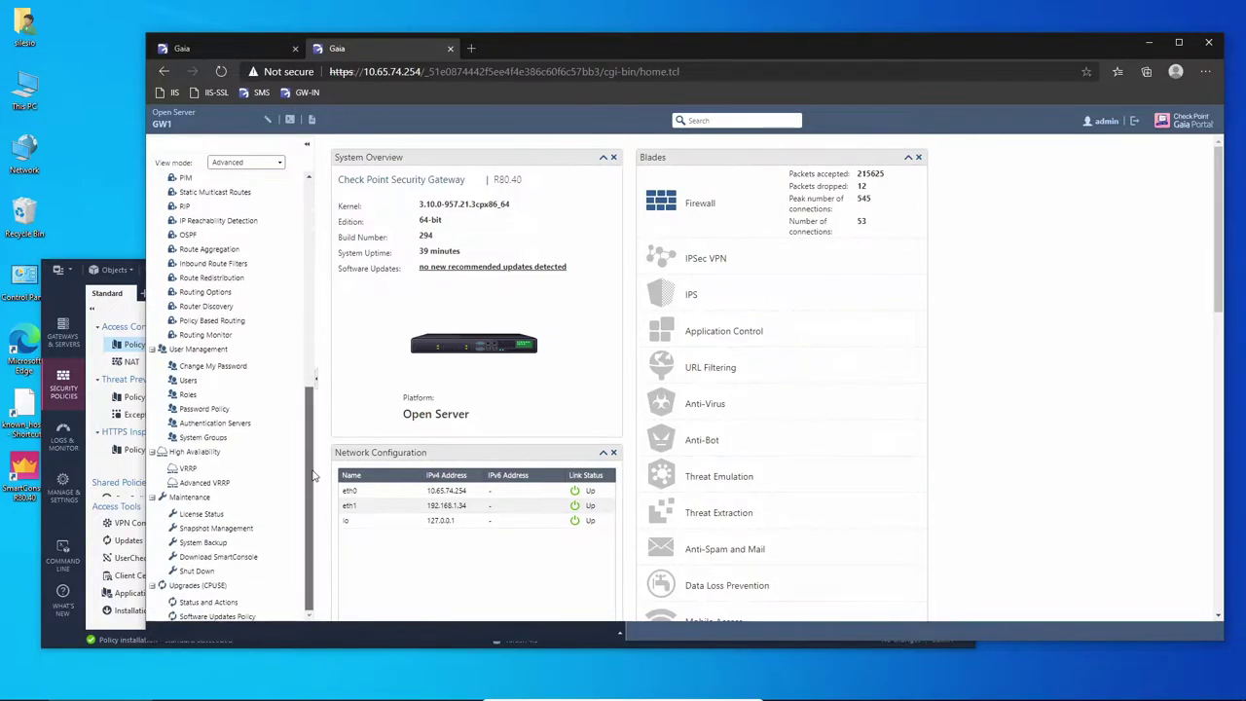
Start a CPUSE check for new packages on GW1, then bring SmartConsole forward.
{"action": "left_click", "coordinate": [194, 603]}
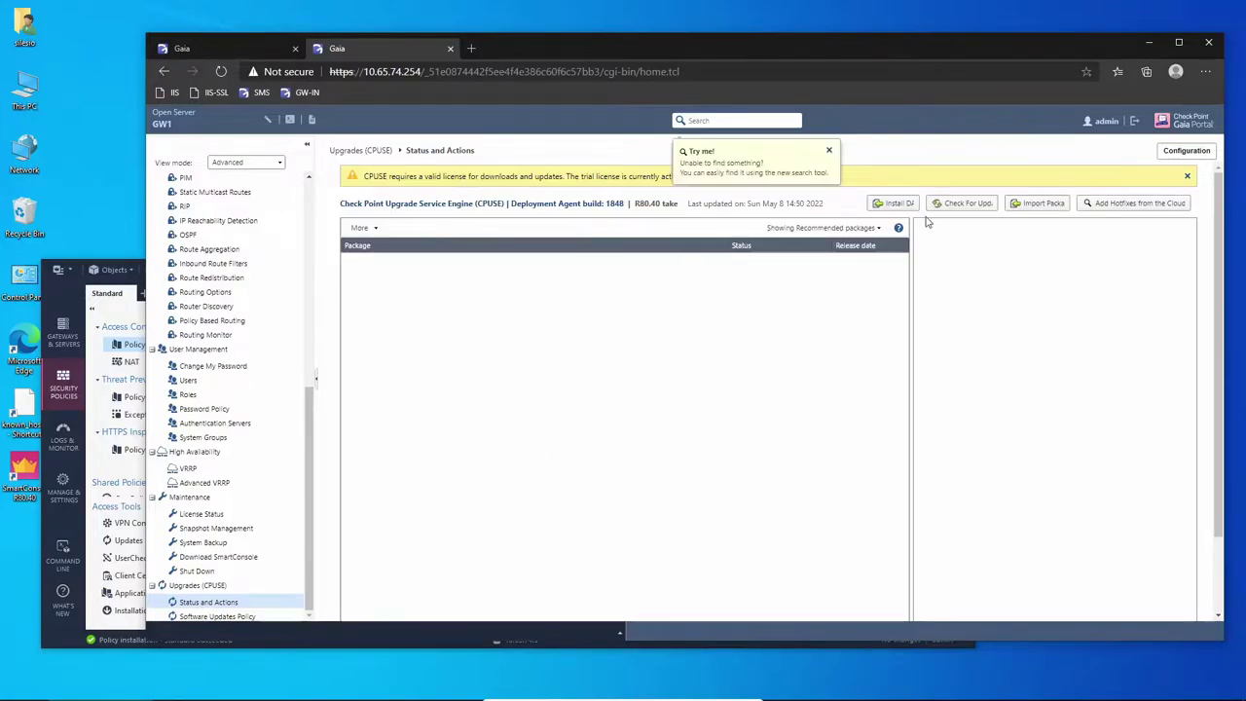
{"action": "left_click", "coordinate": [967, 204]}
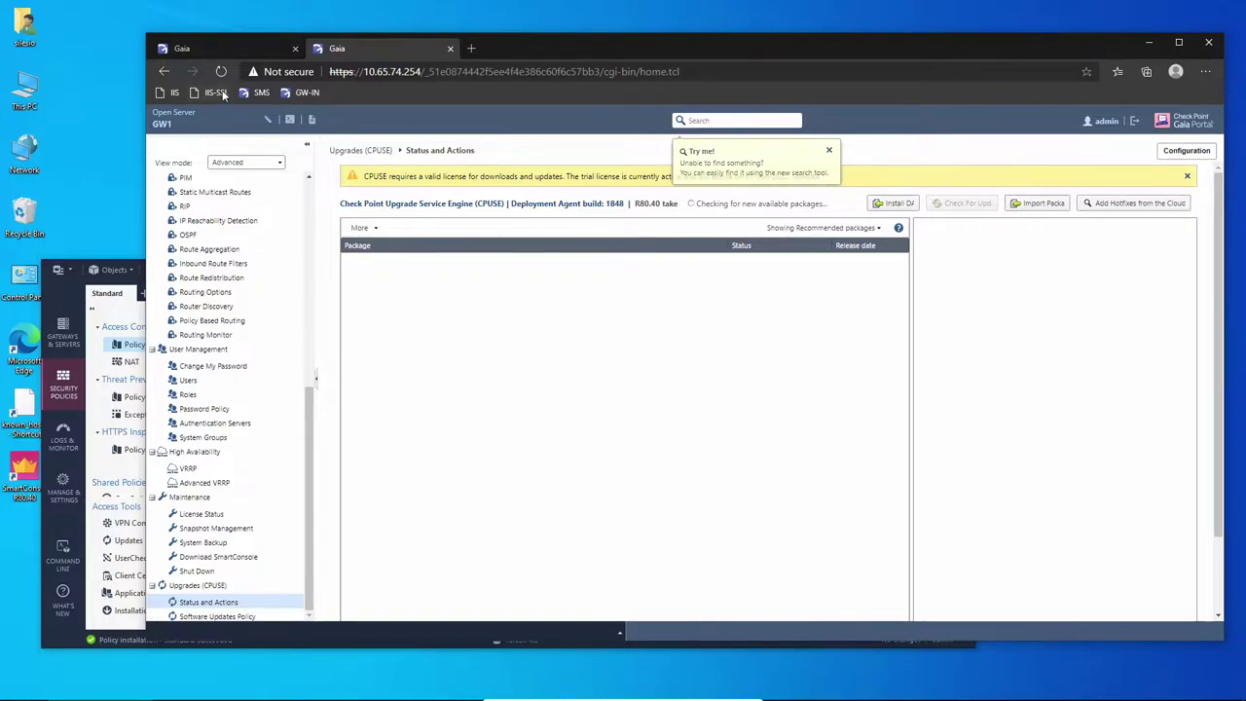
{"action": "left_click", "coordinate": [227, 46]}
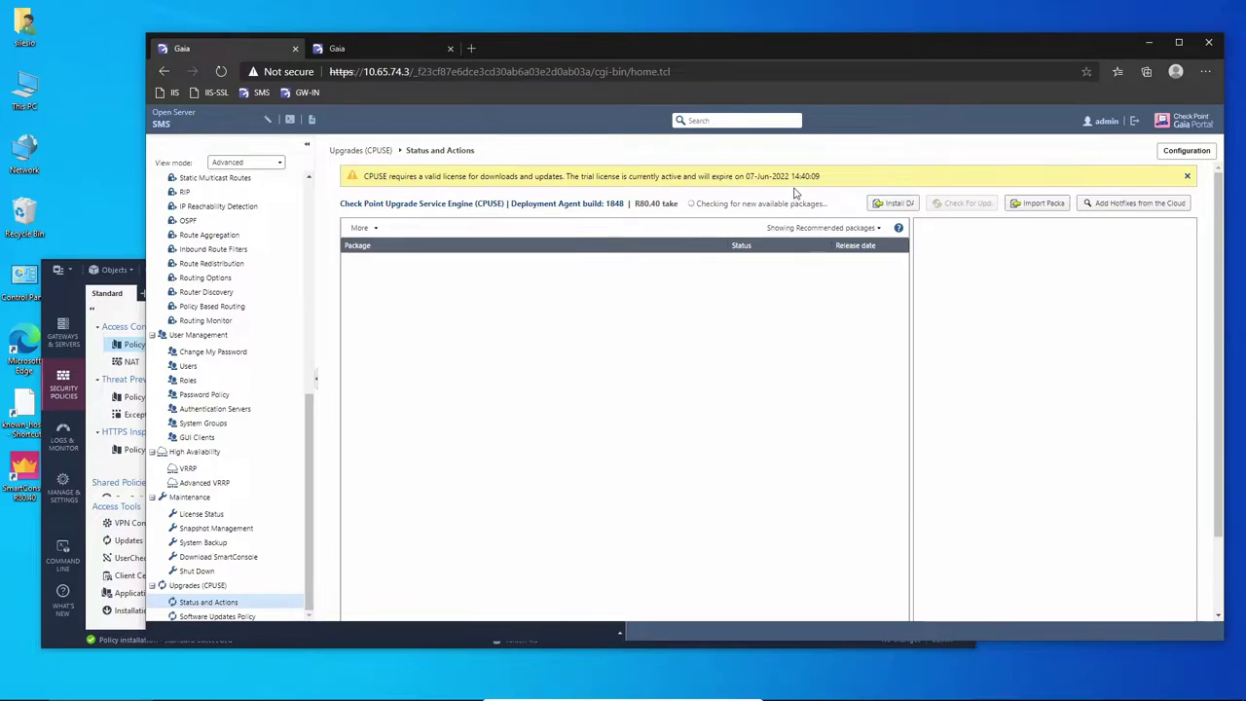
{"action": "left_click", "coordinate": [73, 638]}
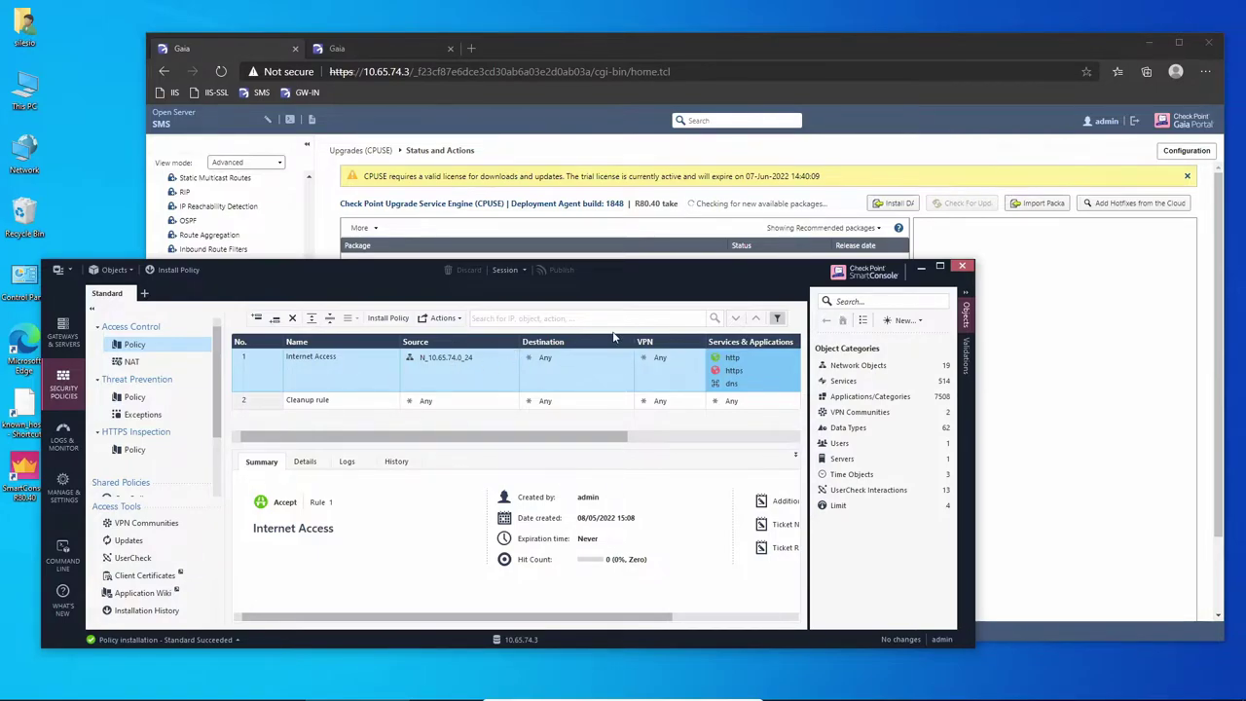
Bring the SMS Gaia Portal window back in front of SmartConsole.
{"action": "left_click", "coordinate": [1054, 326]}
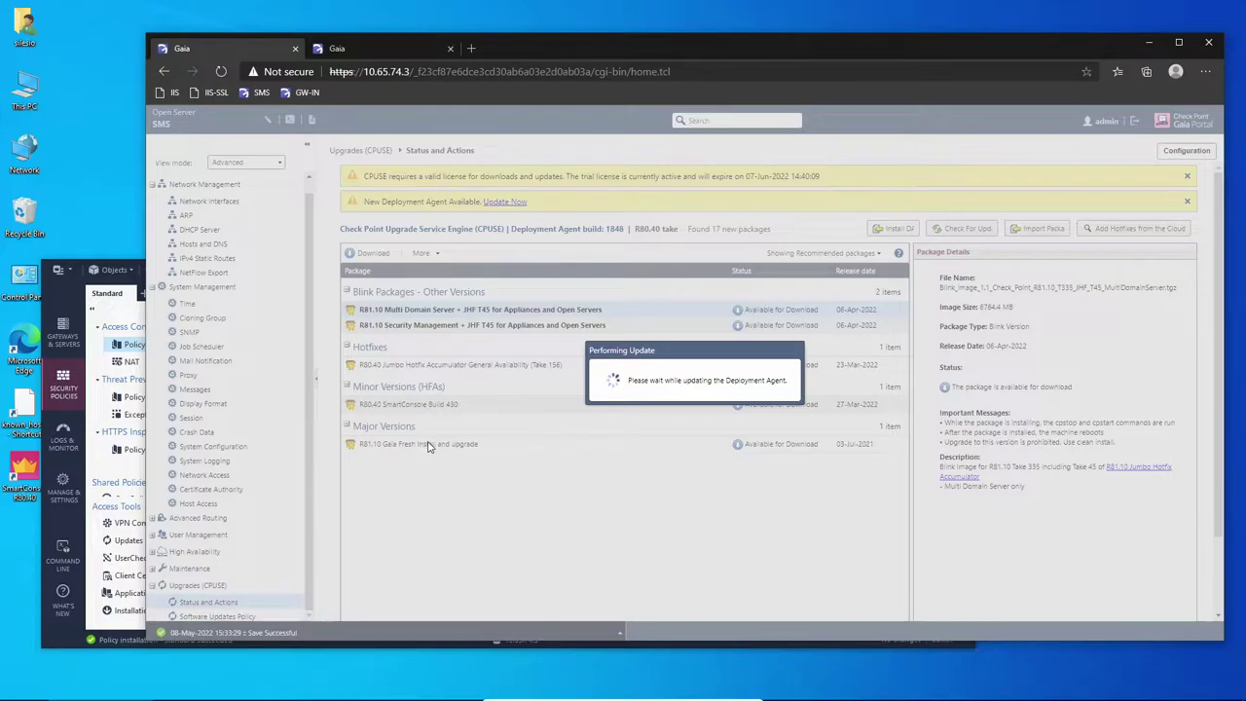
Compare the GW1 and SMS package lists, then show the SMS's R81.10 Fresh Install package details.
{"action": "left_click", "coordinate": [401, 46]}
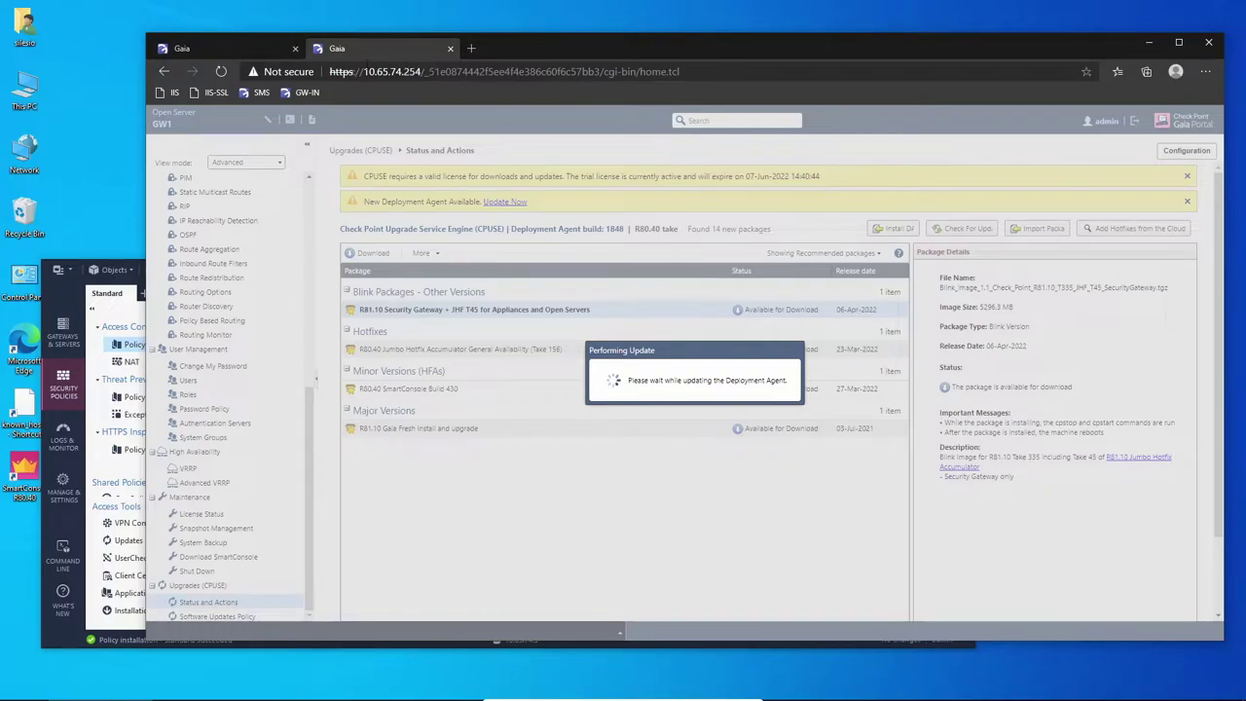
{"action": "left_click", "coordinate": [267, 51]}
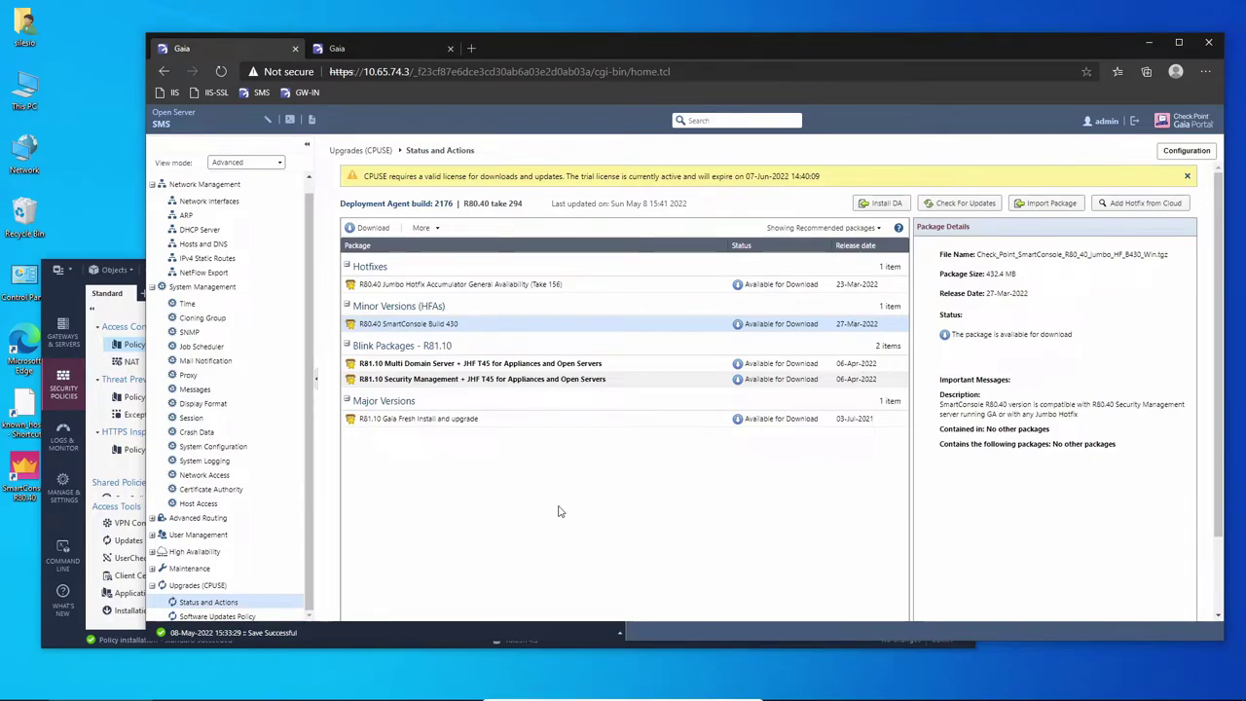
{"action": "left_click", "coordinate": [495, 421]}
{"action": "scroll", "coordinate": [493, 425], "scroll_direction": "down", "scroll_amount": 1}
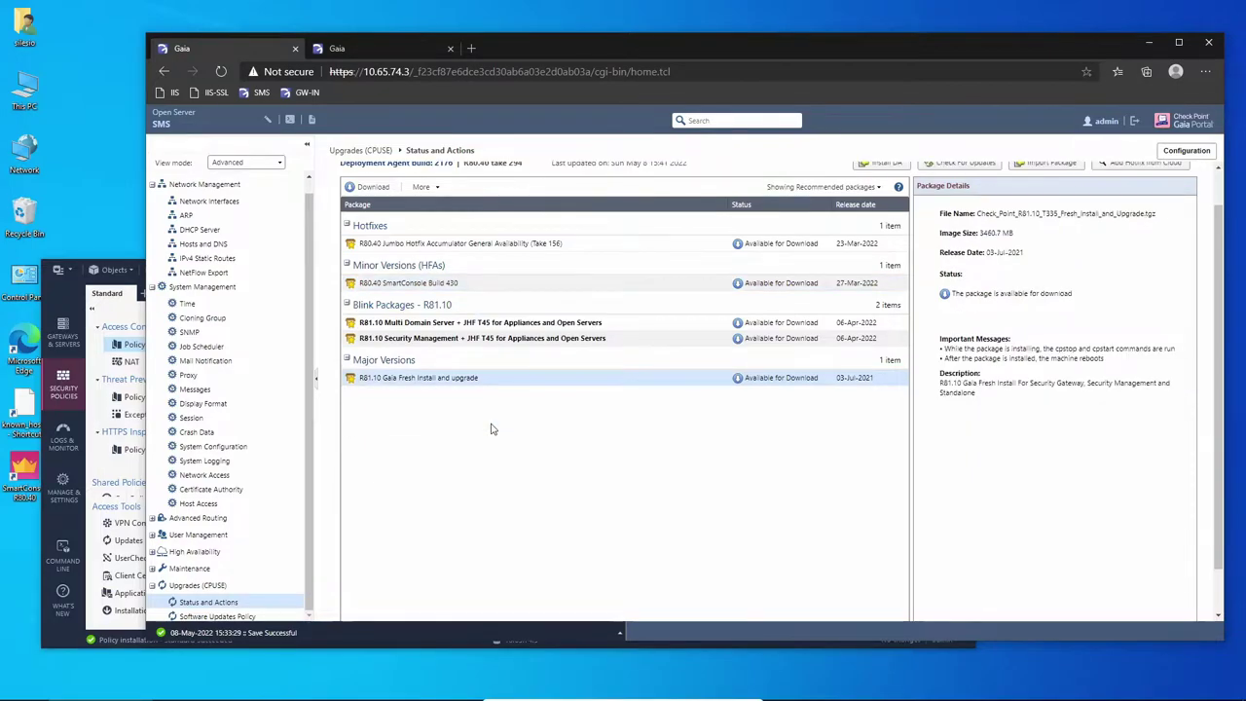
Start the R81.10 Fresh Install download from the package's context menu, SMS first, then GW1.
{"action": "right_click", "coordinate": [440, 382]}
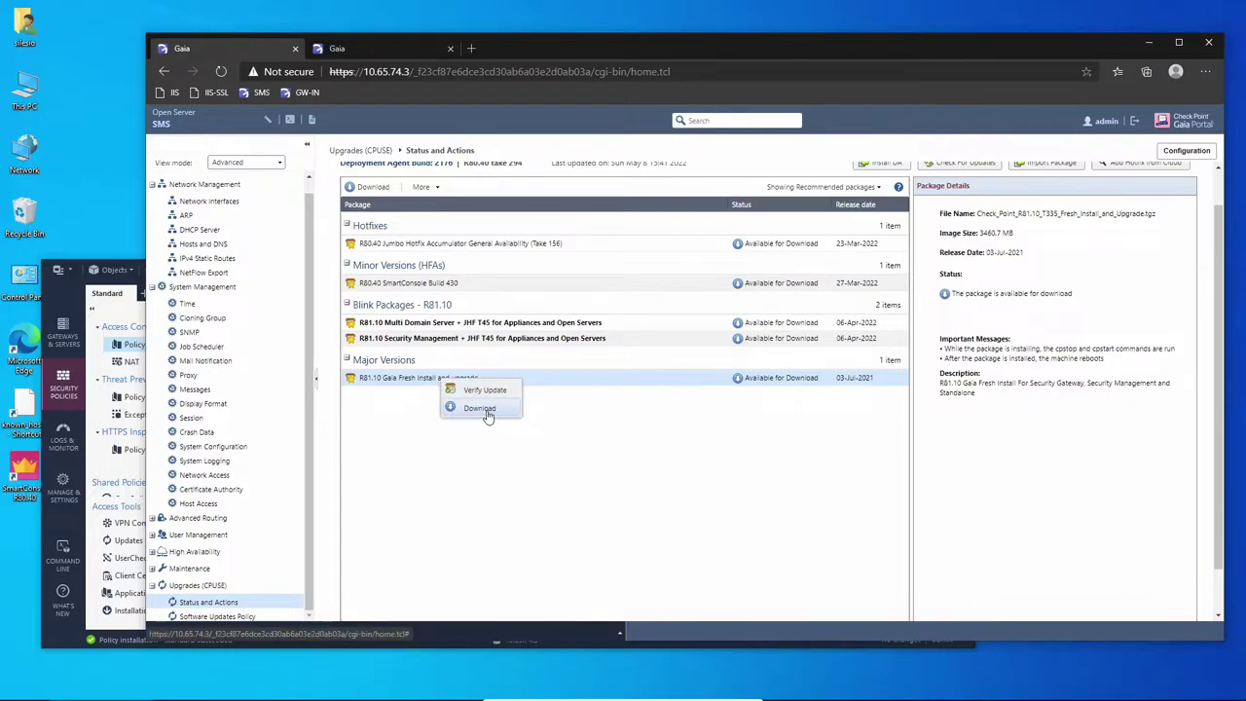
{"action": "left_click", "coordinate": [479, 407]}
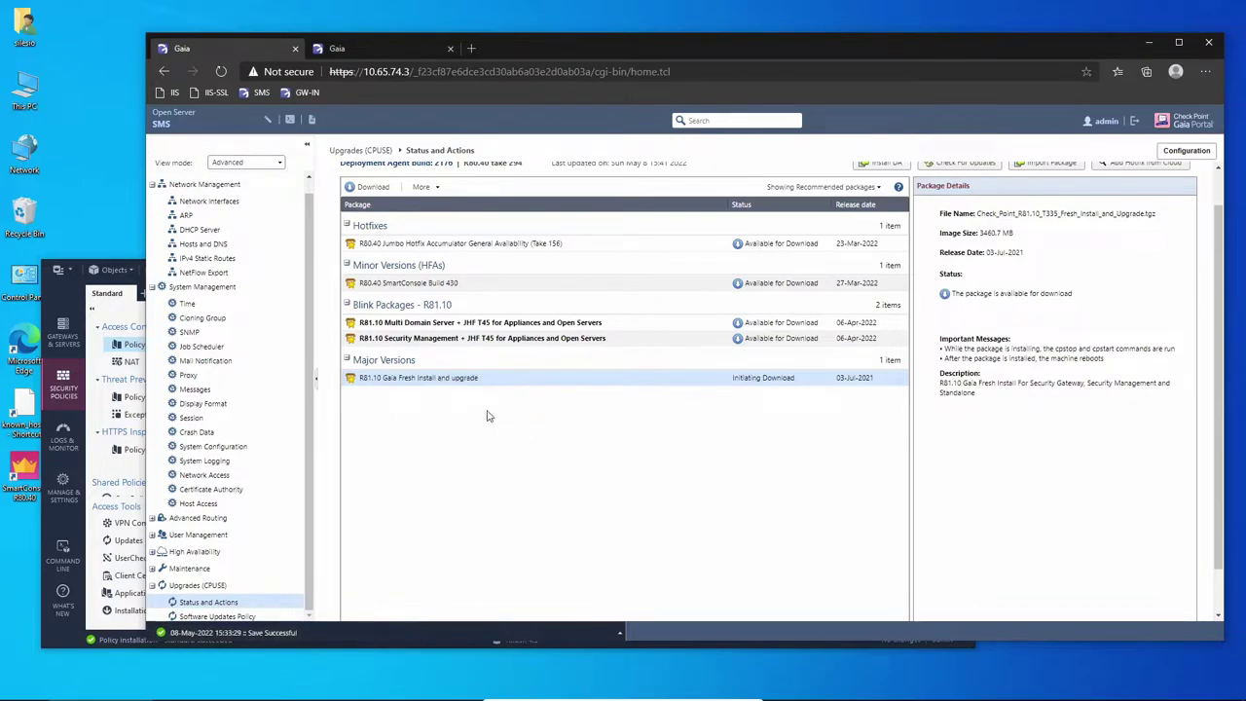
{"action": "left_click", "coordinate": [374, 45]}
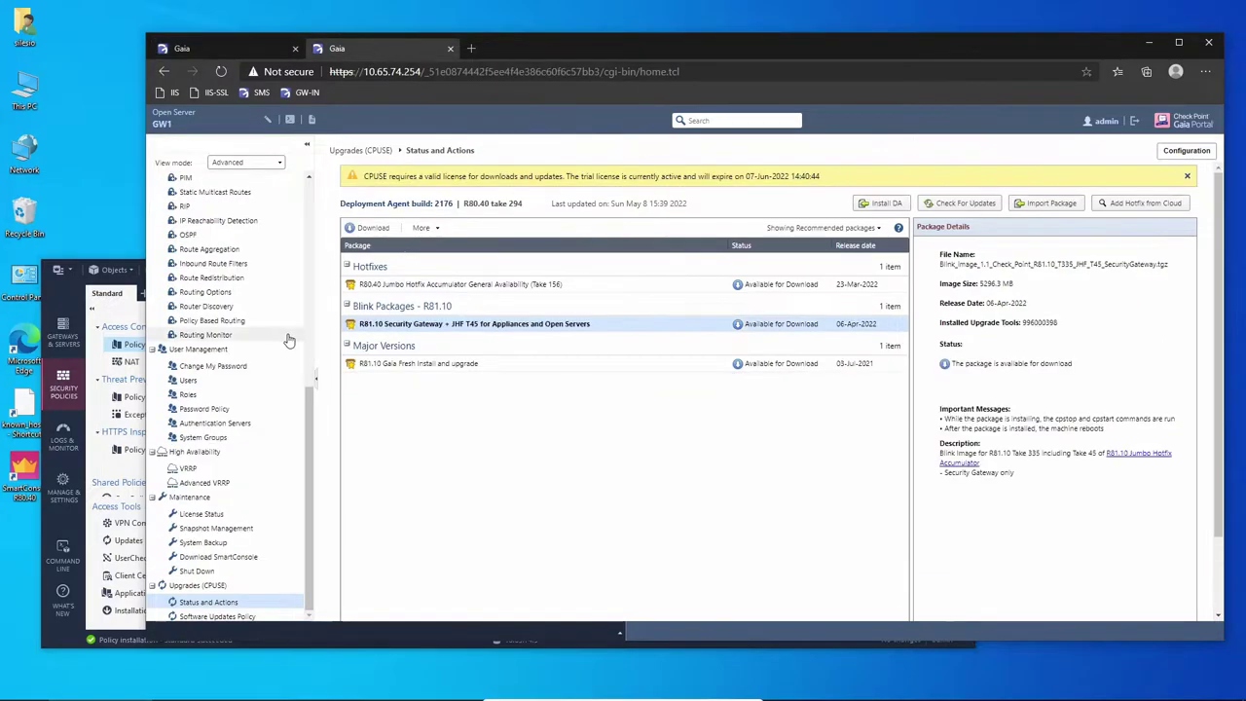
{"action": "left_click", "coordinate": [413, 364]}
{"action": "right_click", "coordinate": [414, 364]}
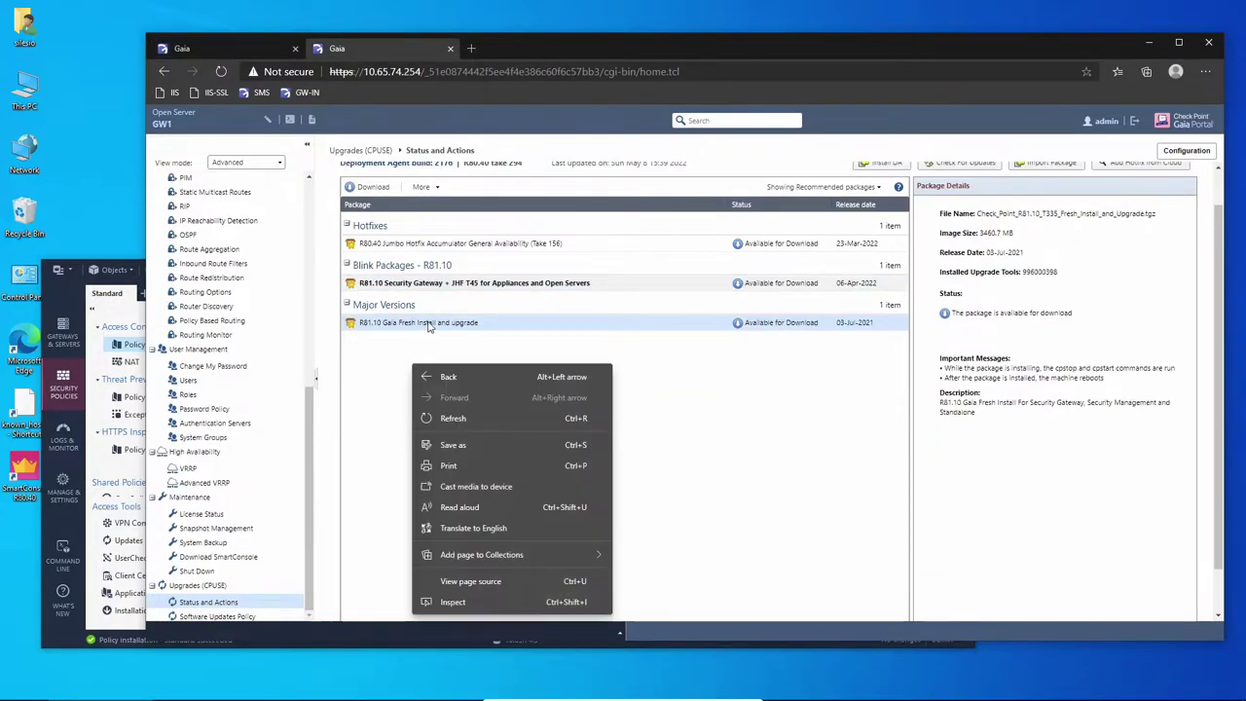
{"action": "right_click", "coordinate": [429, 324]}
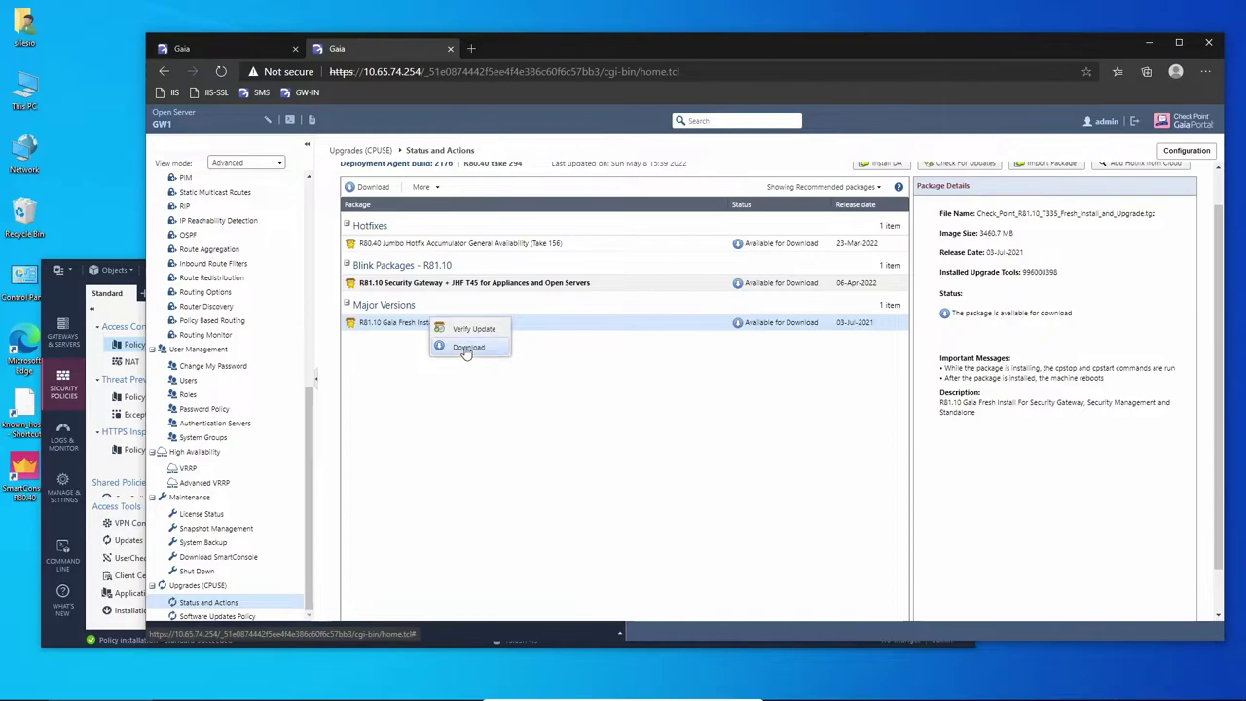
{"action": "left_click", "coordinate": [465, 347]}
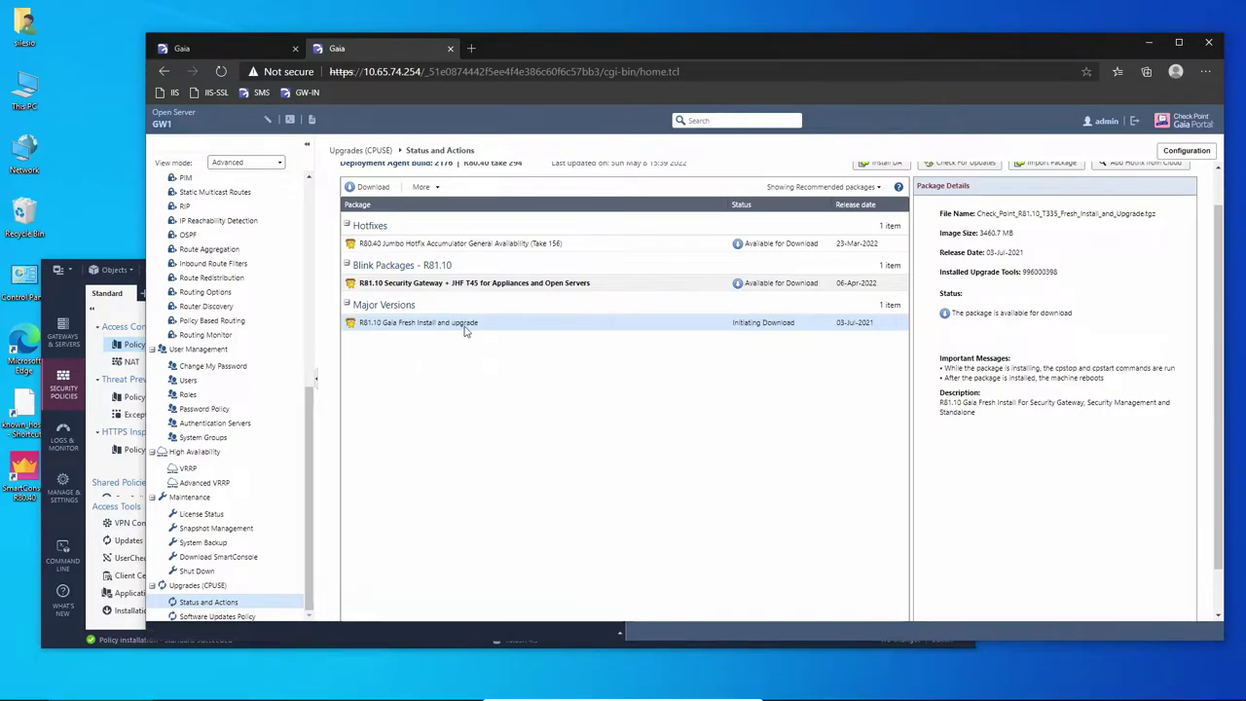
{"action": "left_click", "coordinate": [238, 50]}
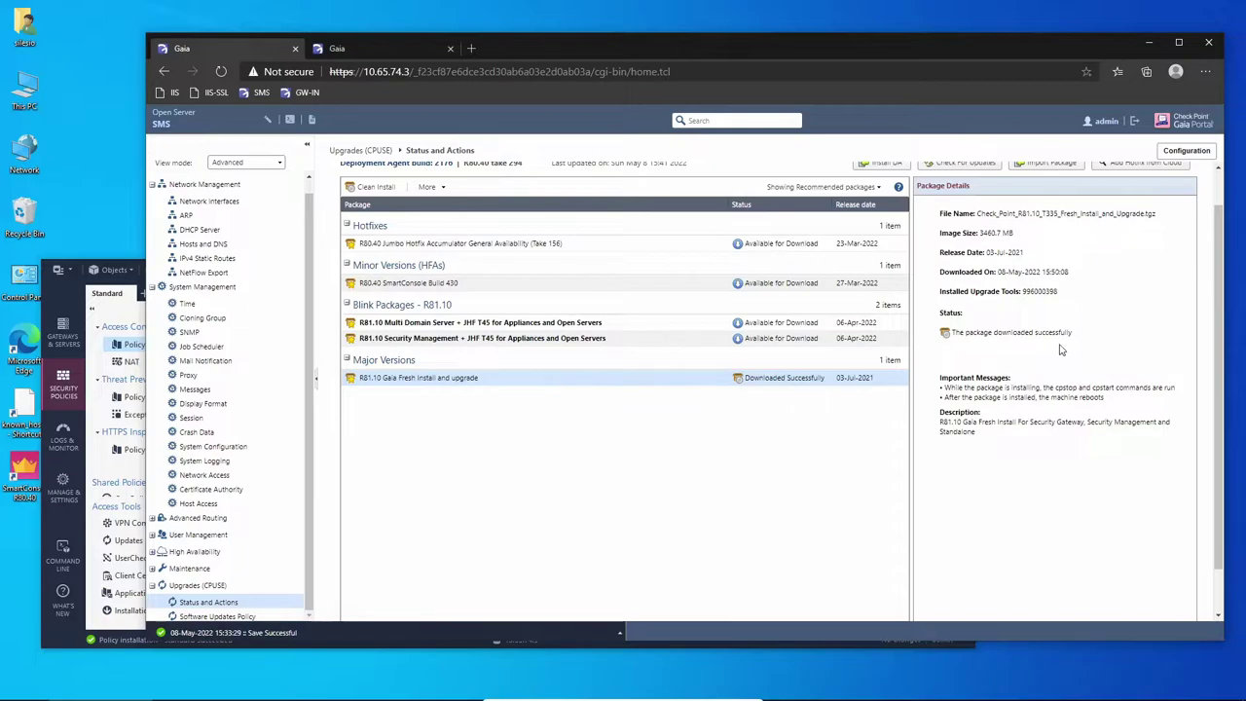
Verify the SMS's downloaded R81.10 package and confirm GW1's R81.10 Fresh Install copy is downloaded.
{"action": "right_click", "coordinate": [492, 383]}
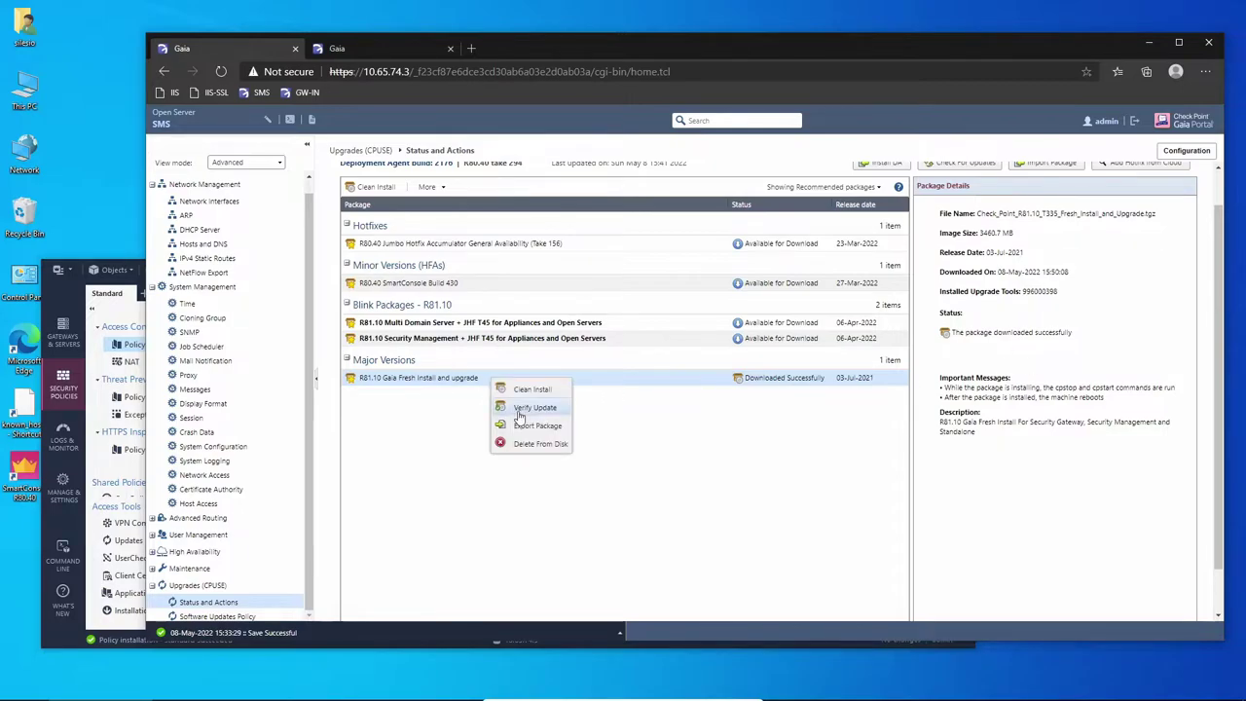
{"action": "left_click", "coordinate": [526, 409]}
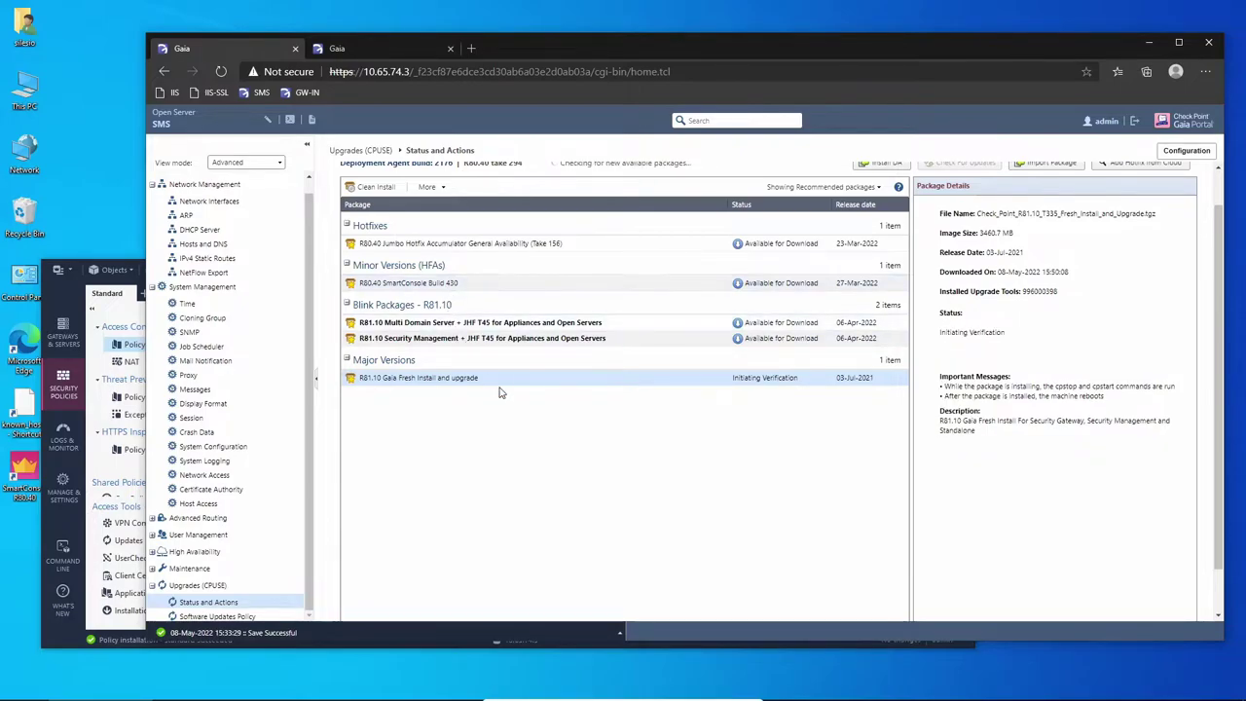
{"action": "left_click", "coordinate": [376, 43]}
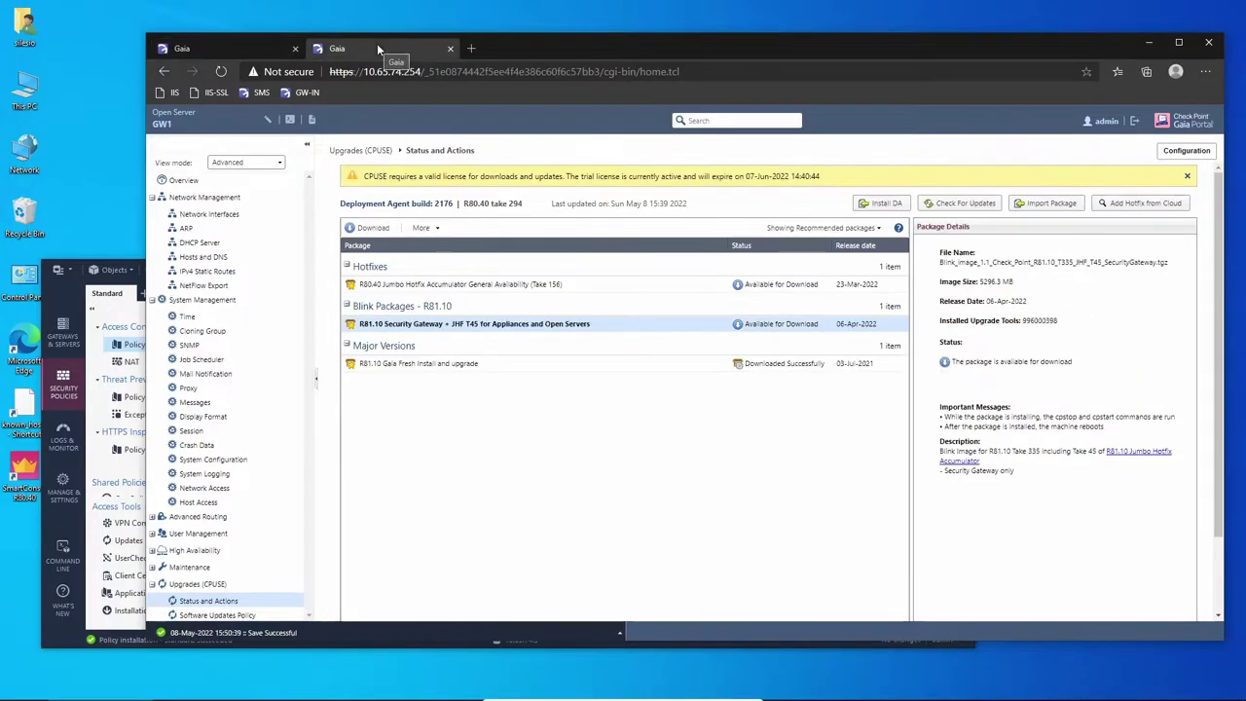
{"action": "left_click", "coordinate": [442, 370]}
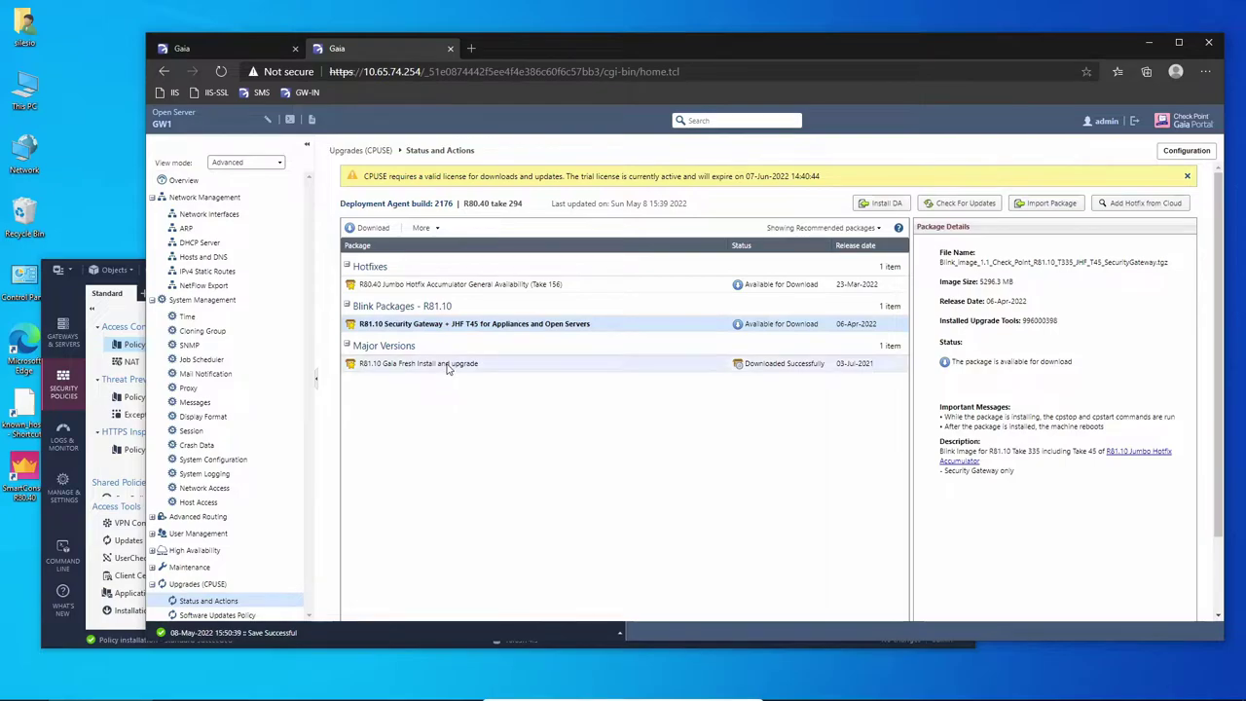
{"action": "scroll", "coordinate": [447, 369], "scroll_direction": "down", "scroll_amount": 1}
{"action": "right_click", "coordinate": [448, 329]}
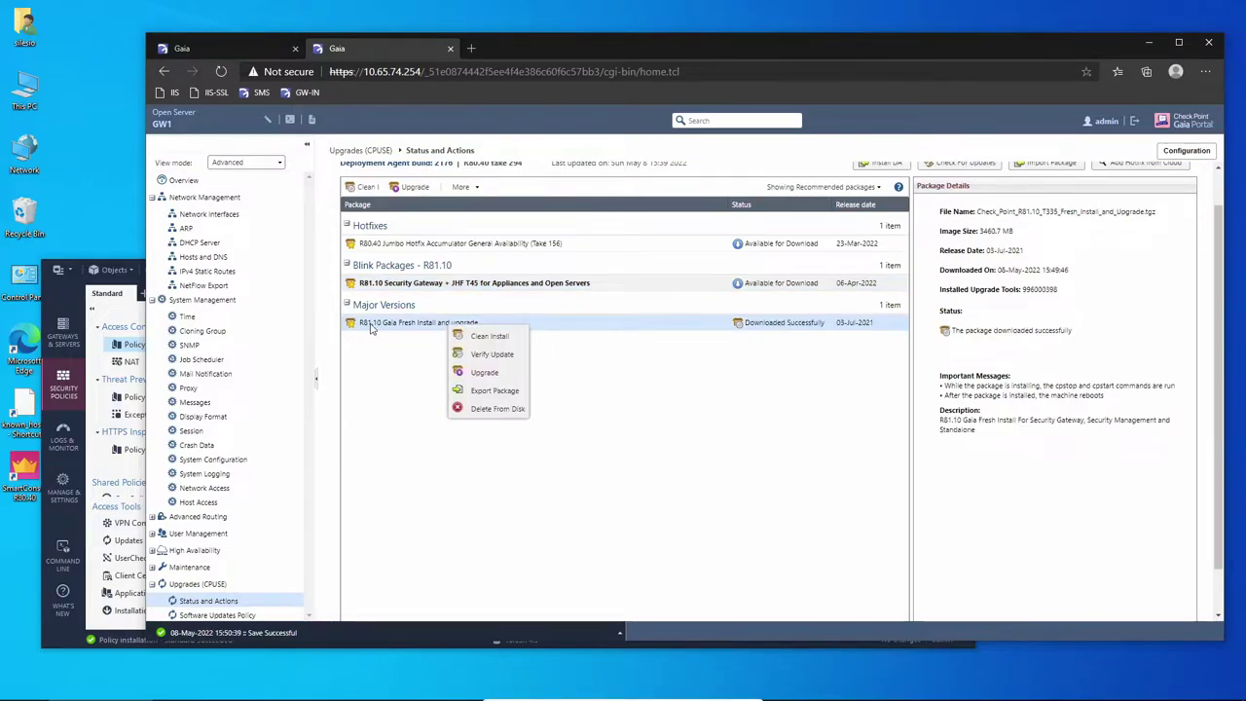
{"action": "left_click", "coordinate": [386, 367]}
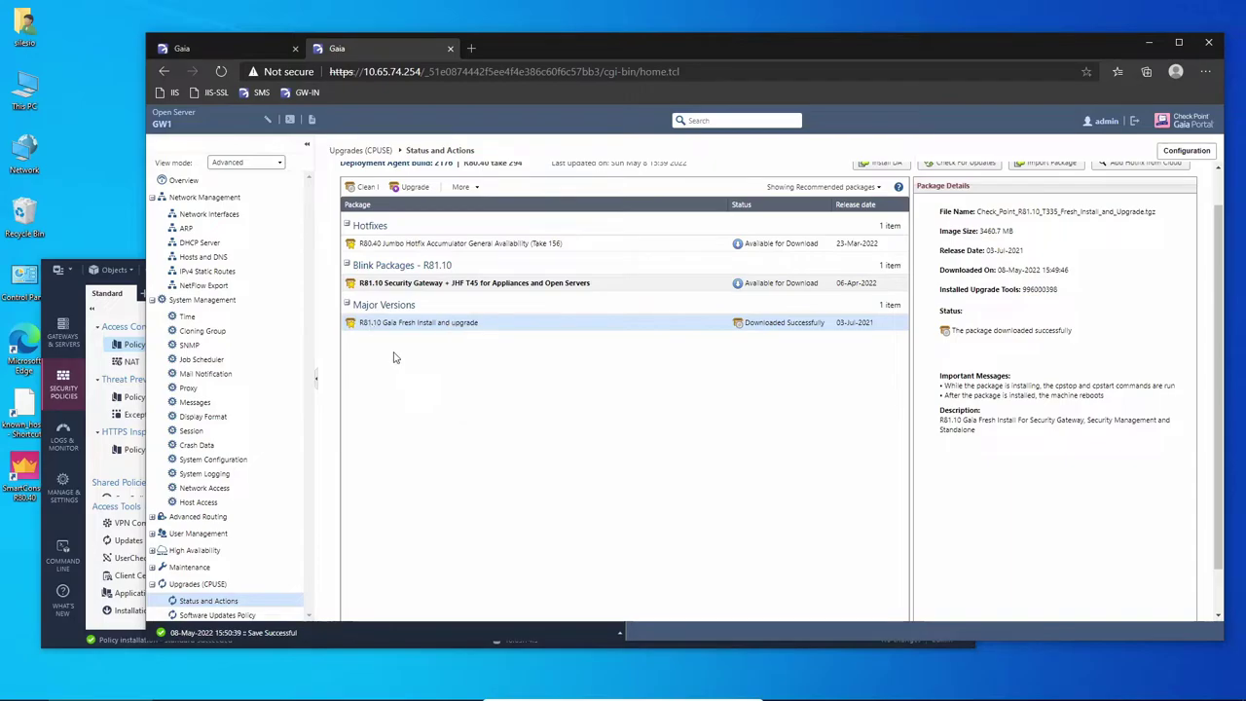
Return to the SMS package list and review its R81.10 package actions without choosing one.
{"action": "left_click", "coordinate": [239, 51]}
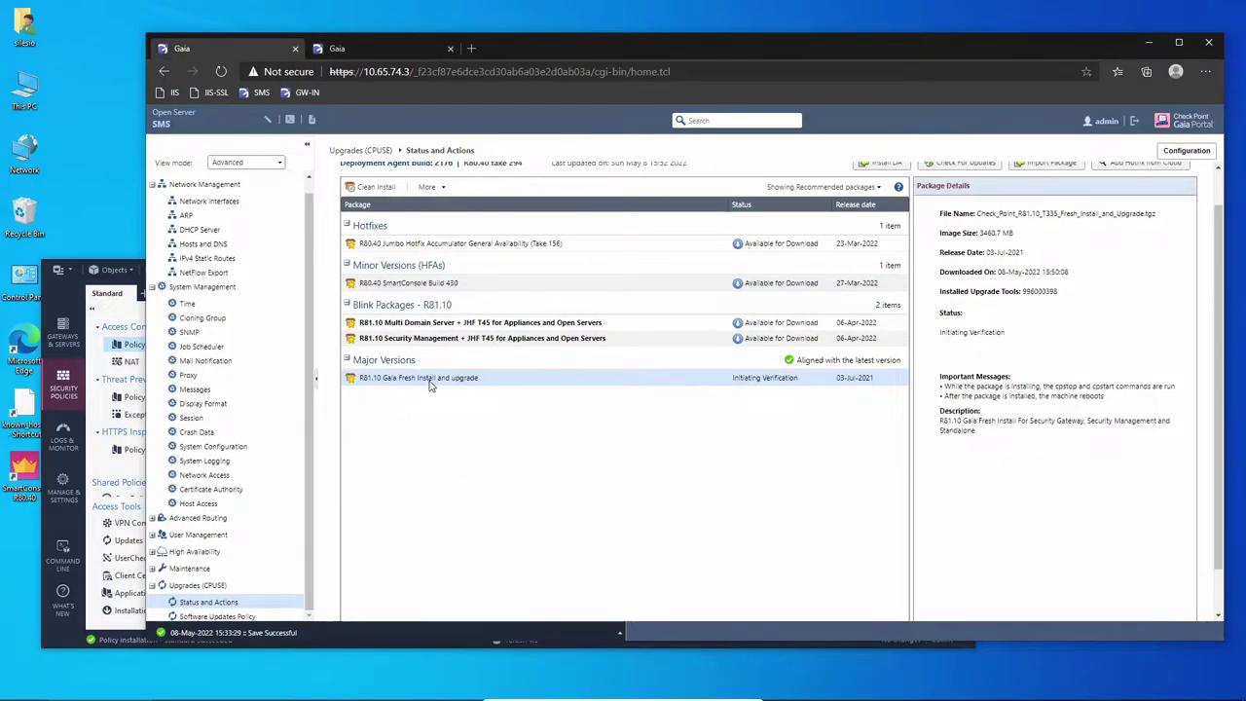
{"action": "right_click", "coordinate": [430, 383]}
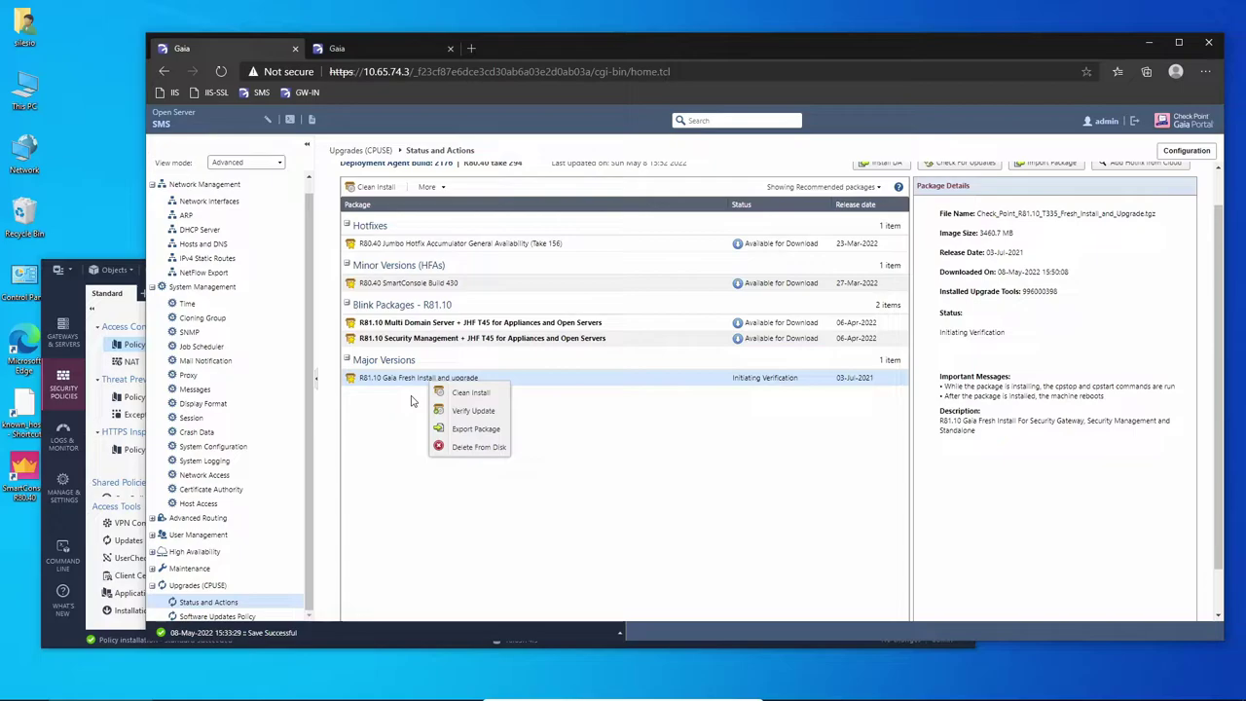
{"action": "left_click", "coordinate": [411, 400]}
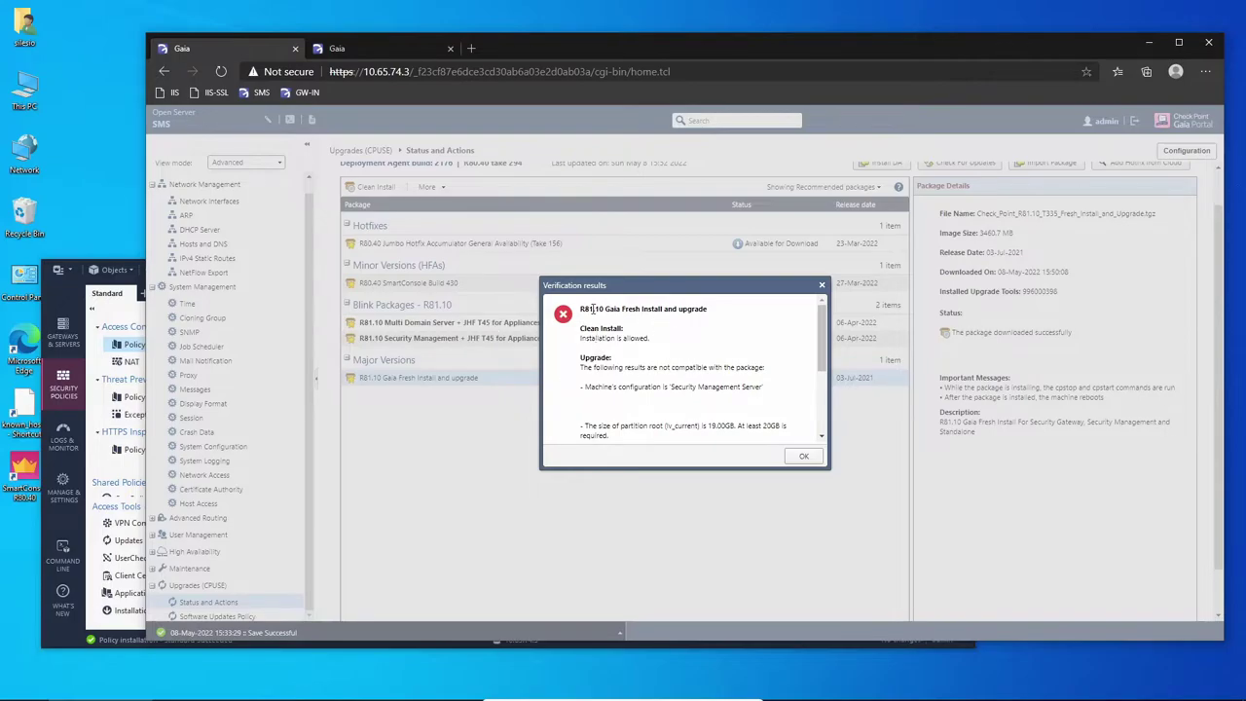
Read the results: Clean Install allowed, upgrade blocked by a 19.00GB root partition (20GB needed), then close.
{"action": "left_click_drag", "start_coordinate": [576, 307], "coordinate": [665, 343]}
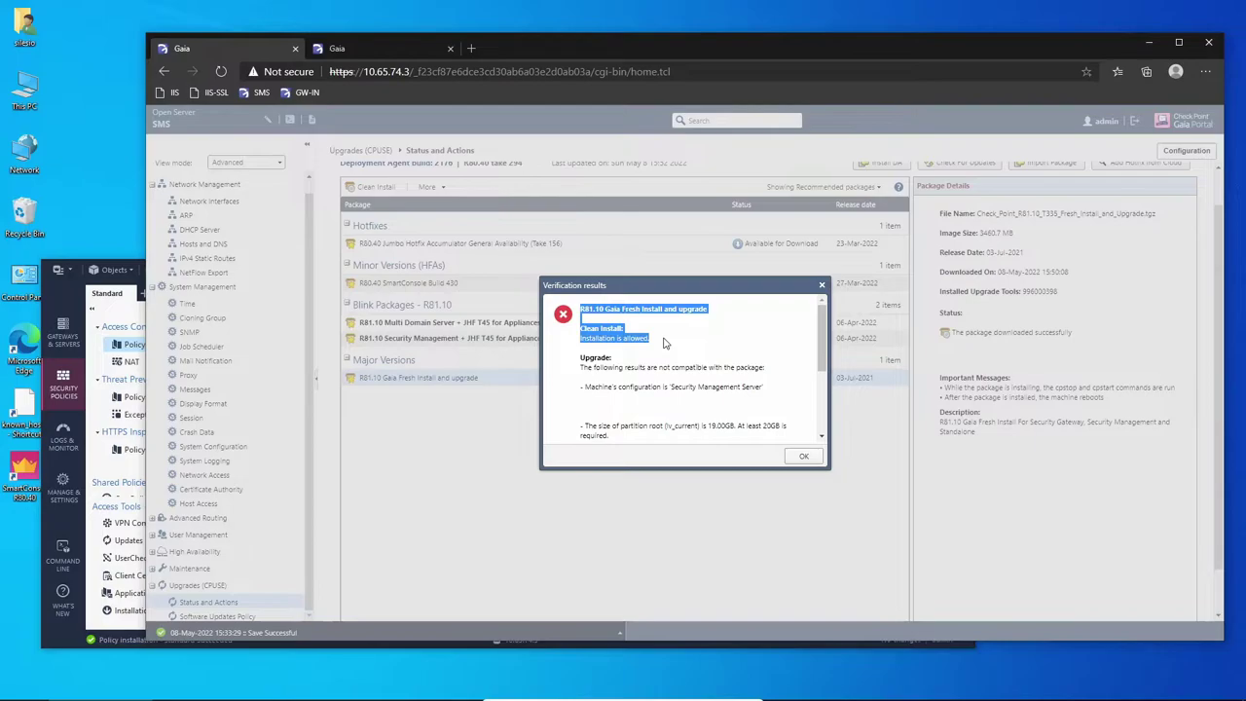
{"action": "scroll", "coordinate": [668, 344], "scroll_direction": "down", "scroll_amount": 3}
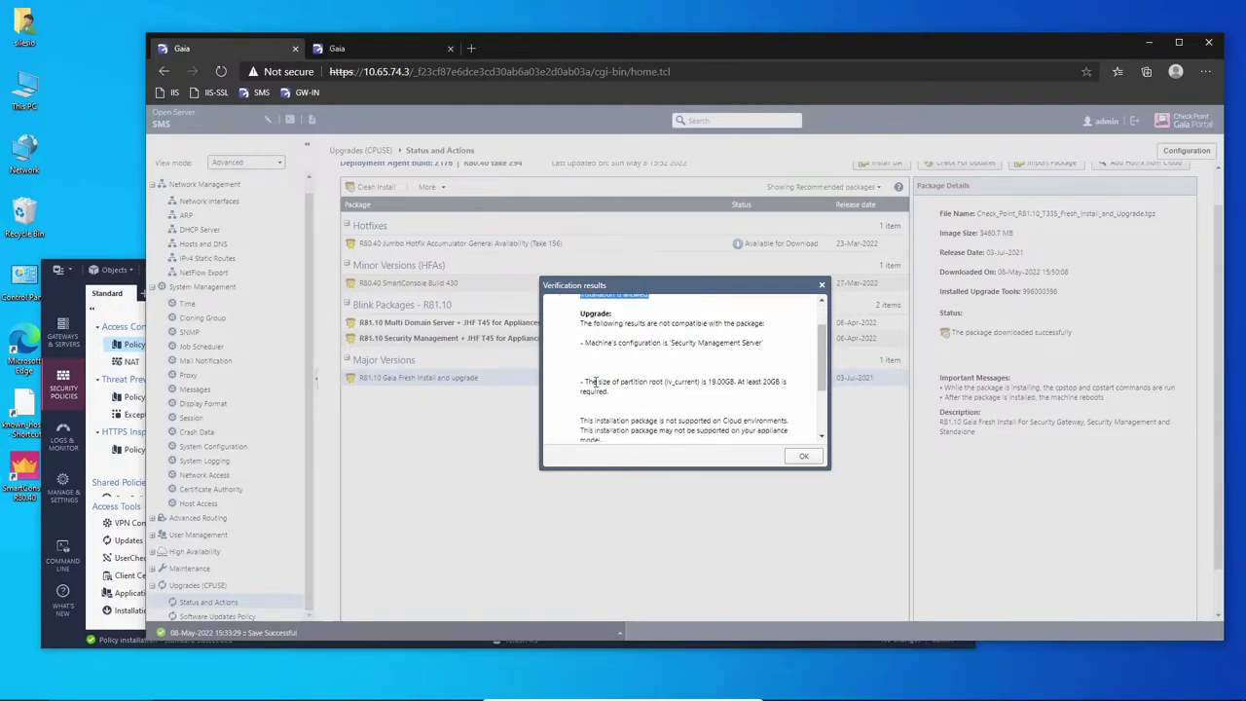
{"action": "left_click_drag", "start_coordinate": [594, 381], "coordinate": [679, 391]}
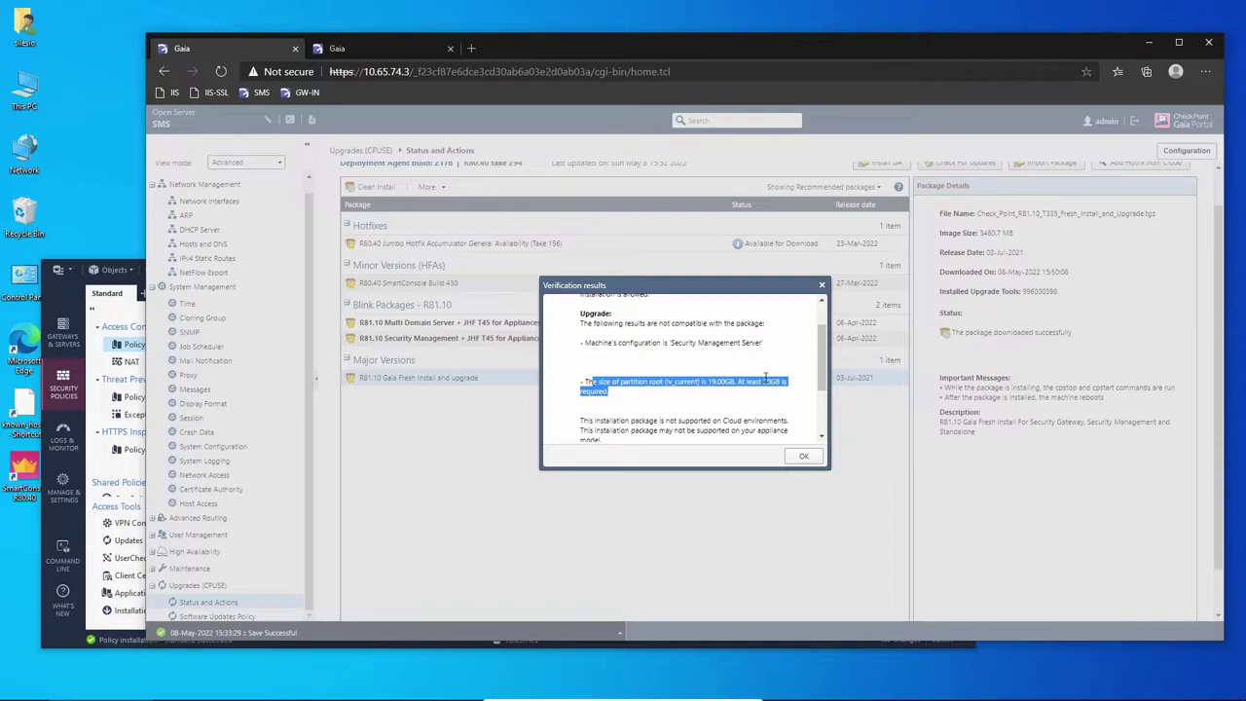
{"action": "left_click_drag", "start_coordinate": [764, 381], "coordinate": [781, 384]}
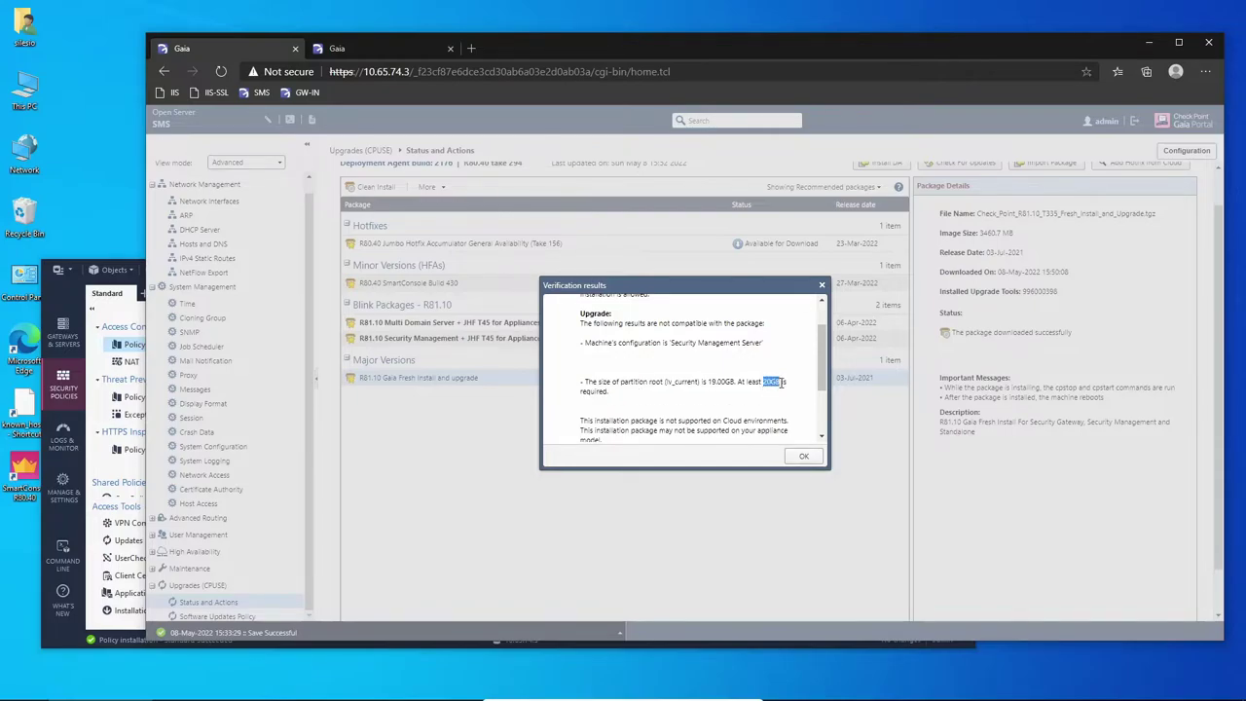
{"action": "scroll", "coordinate": [781, 383], "scroll_direction": "down", "scroll_amount": 3}
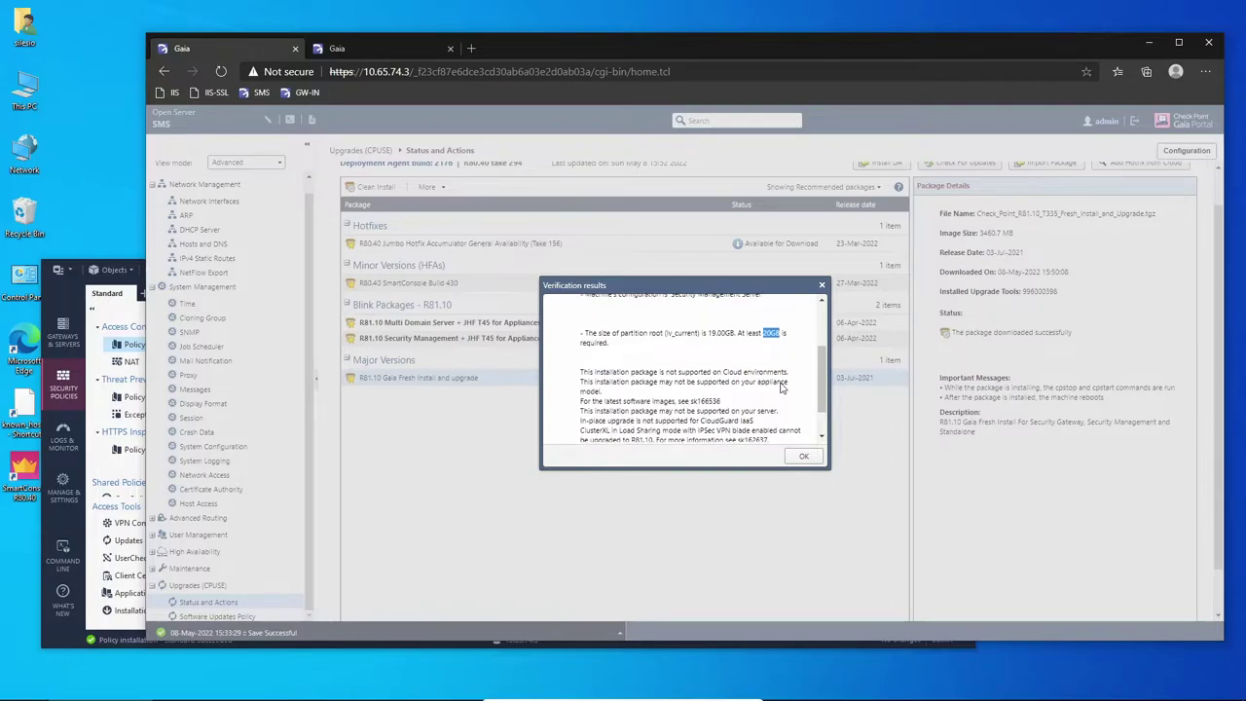
{"action": "scroll", "coordinate": [782, 386], "scroll_direction": "up", "scroll_amount": 3}
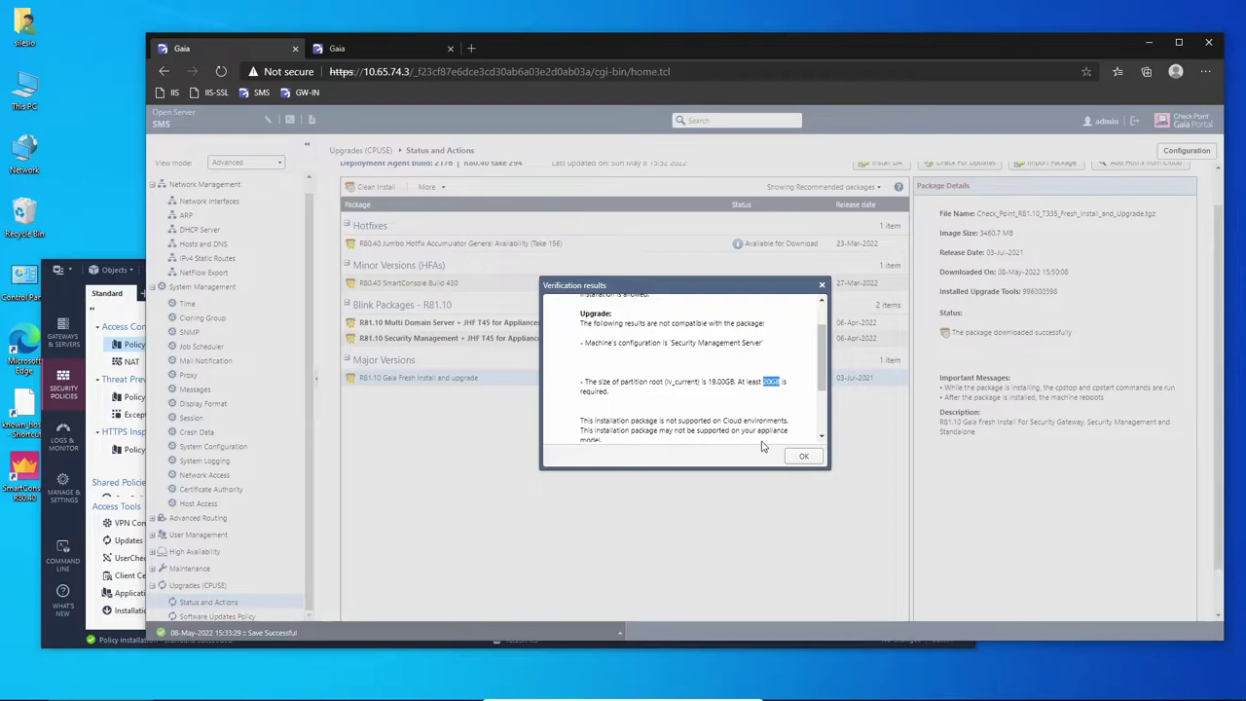
{"action": "left_click", "coordinate": [803, 456]}
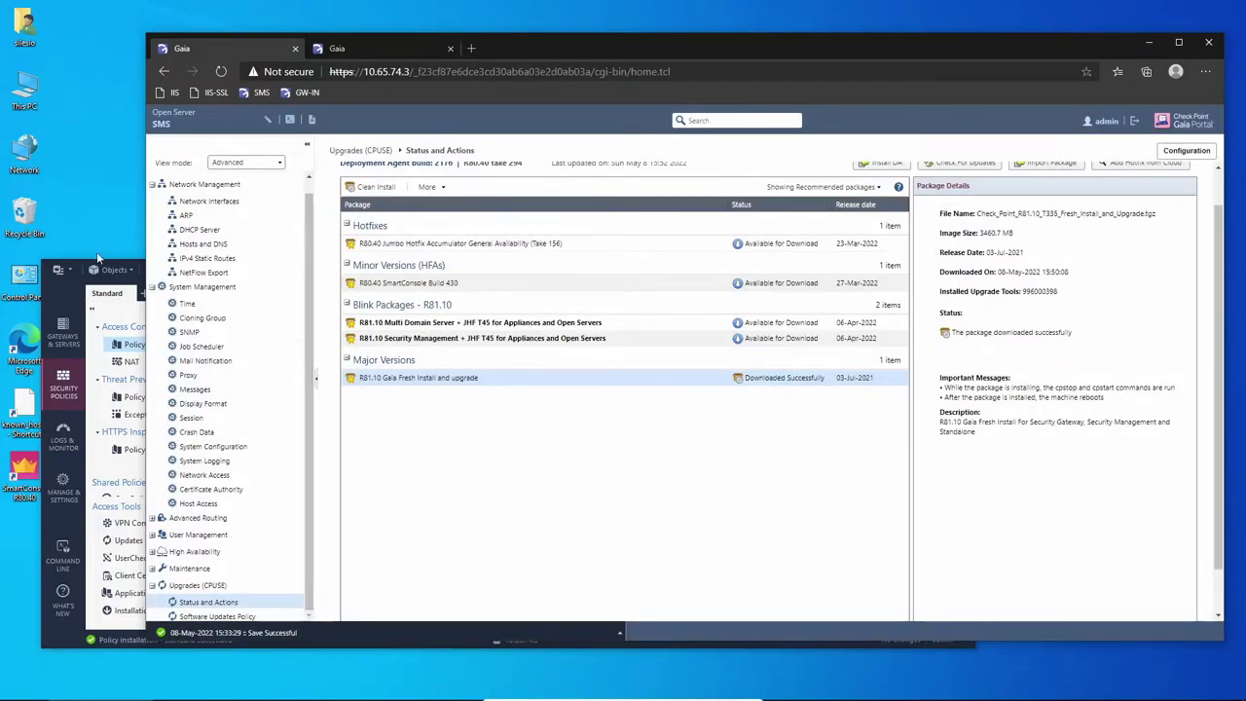
Open a new Command Prompt window and move it toward the screen centre.
{"action": "key", "text": "super"}
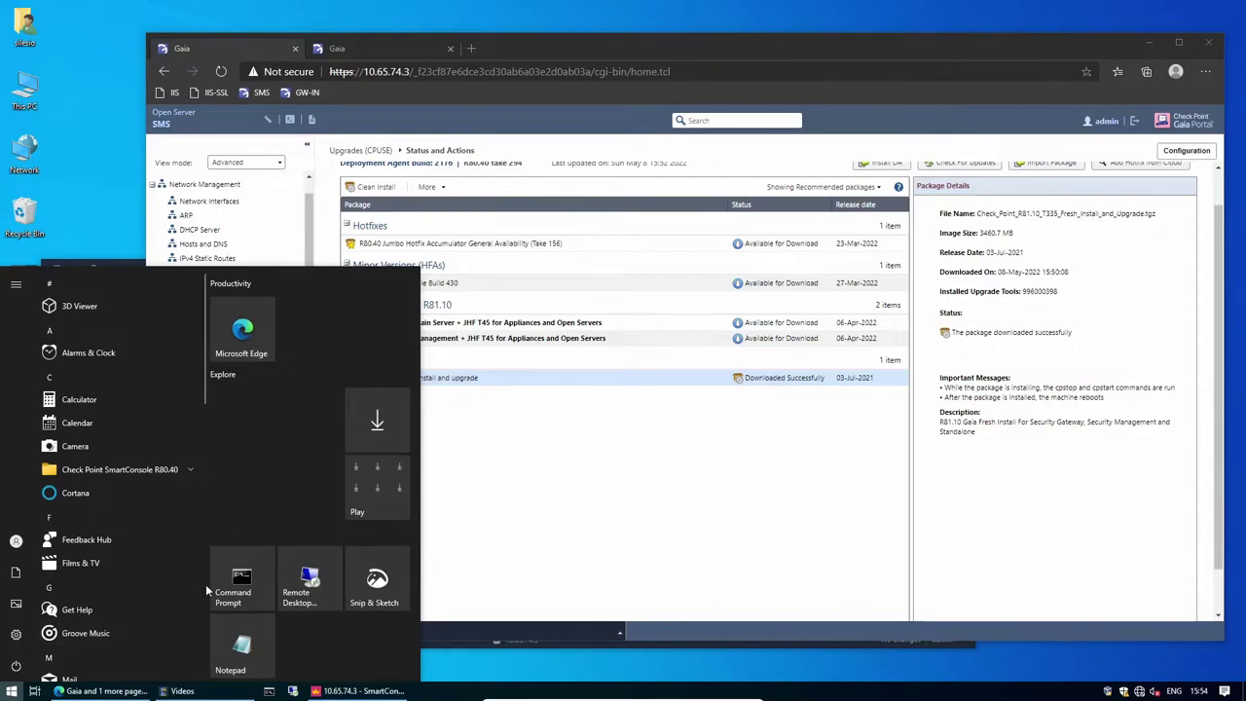
{"action": "left_click", "coordinate": [232, 588]}
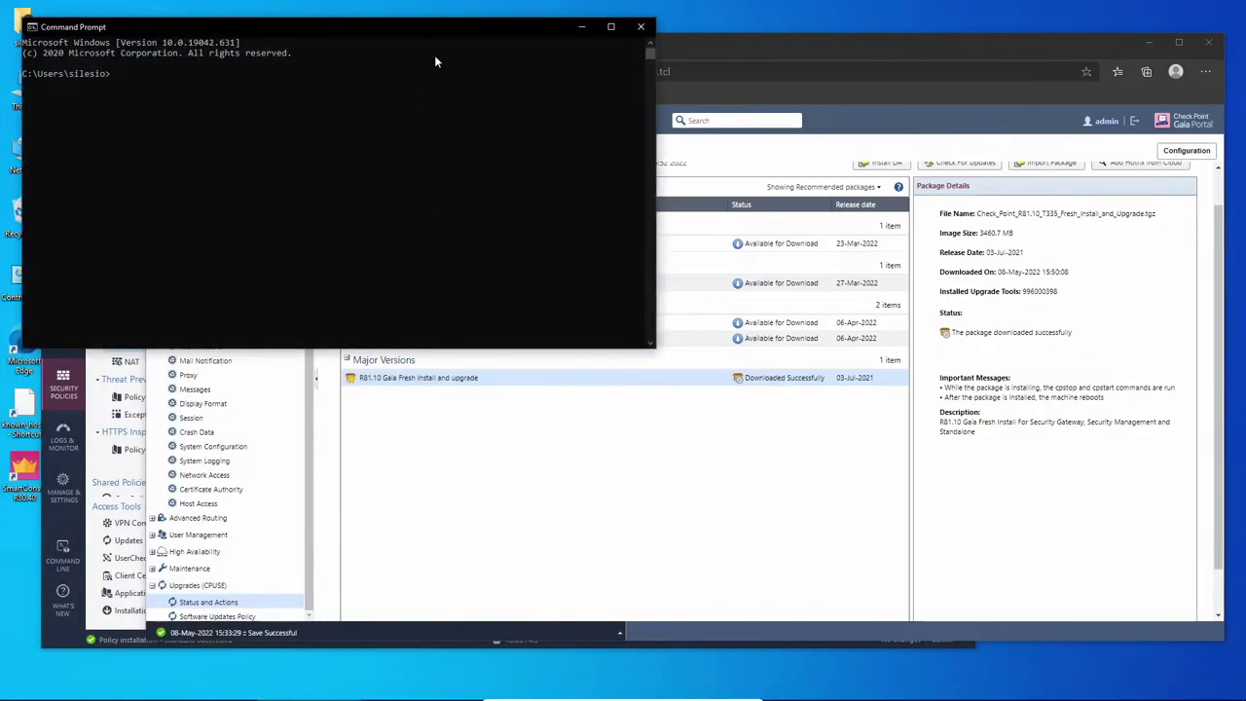
{"action": "left_click_drag", "start_coordinate": [457, 27], "coordinate": [741, 290]}
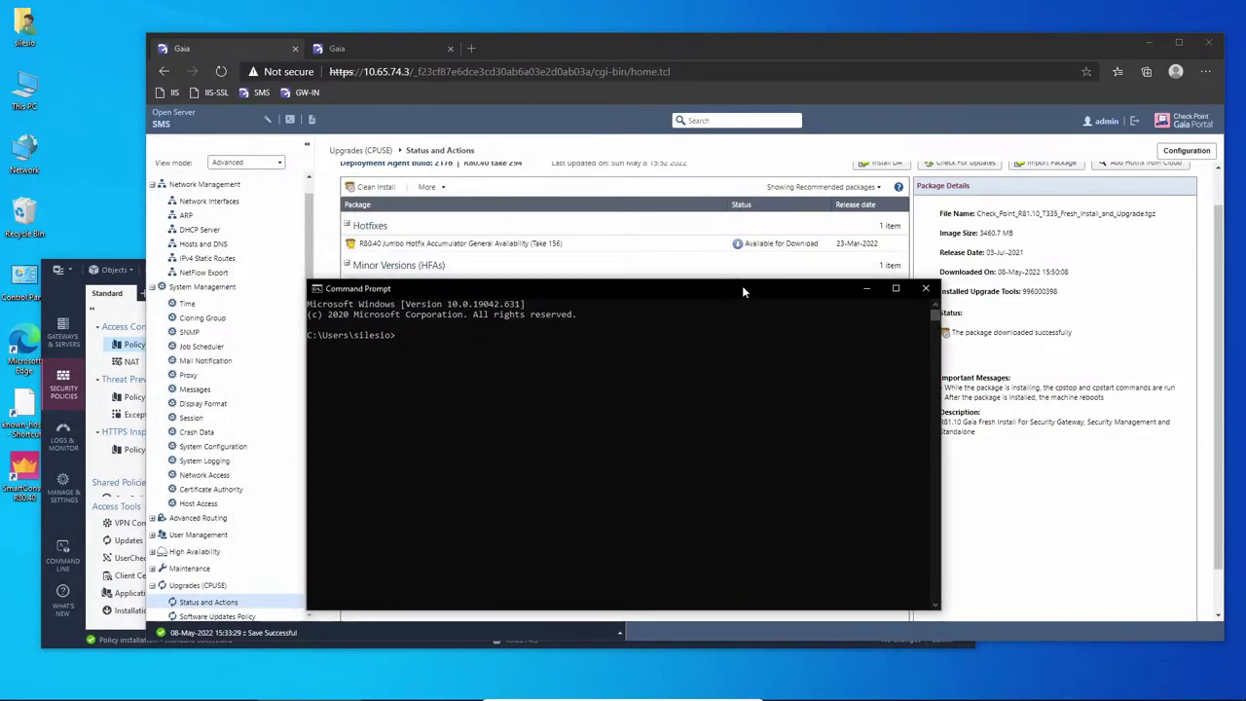
SSH into the management server at 10.65.74.3 as admin and log in.
{"action": "type", "text": "ssh admin@10.65.74.3"}
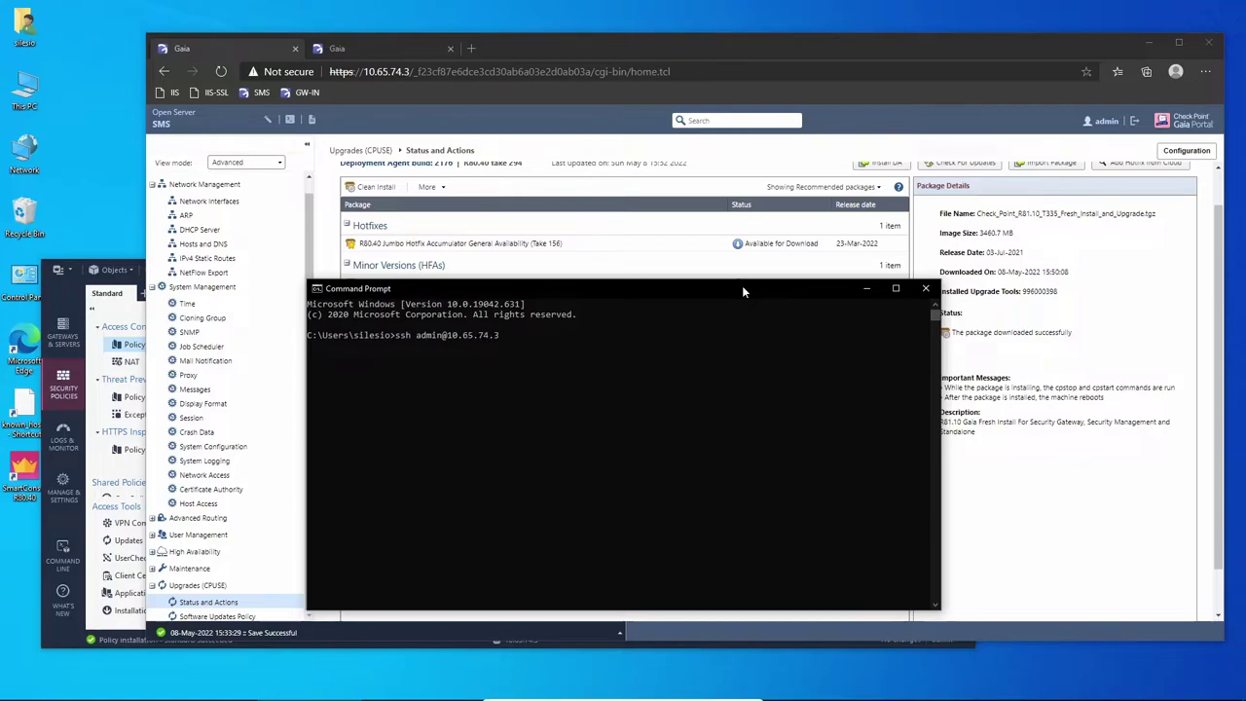
{"action": "key", "text": "Return"}
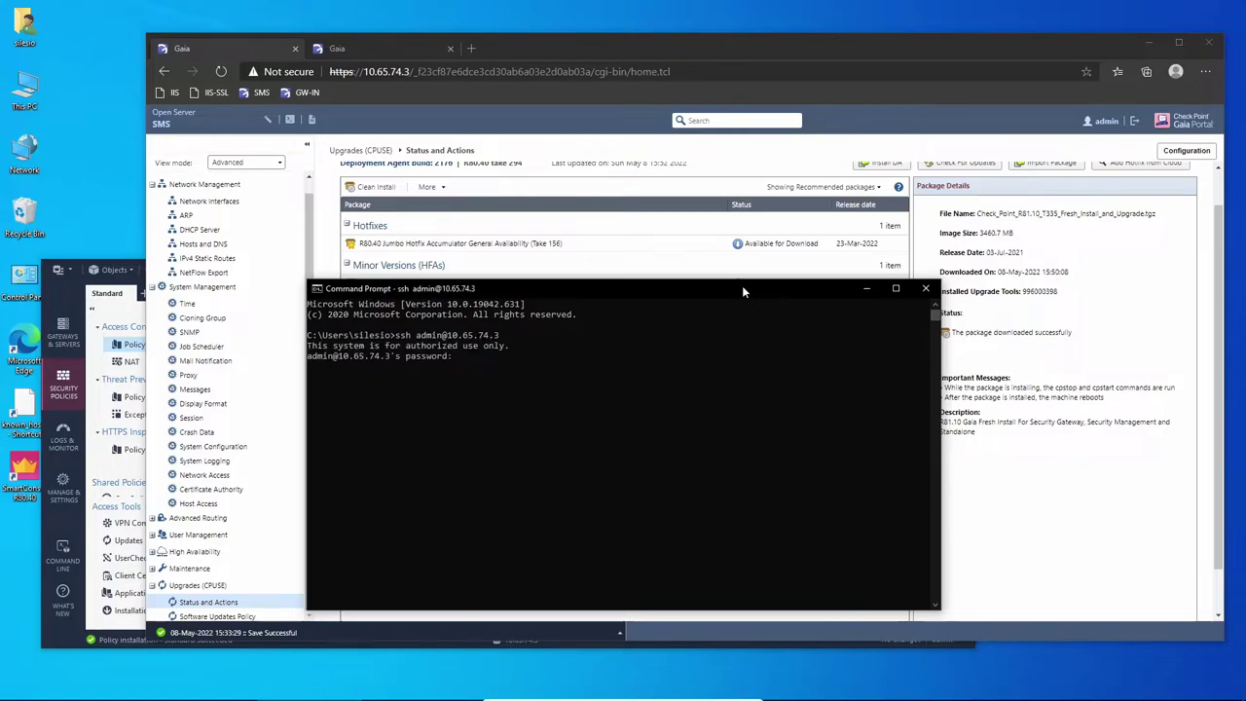
{"action": "key", "text": "Return"}
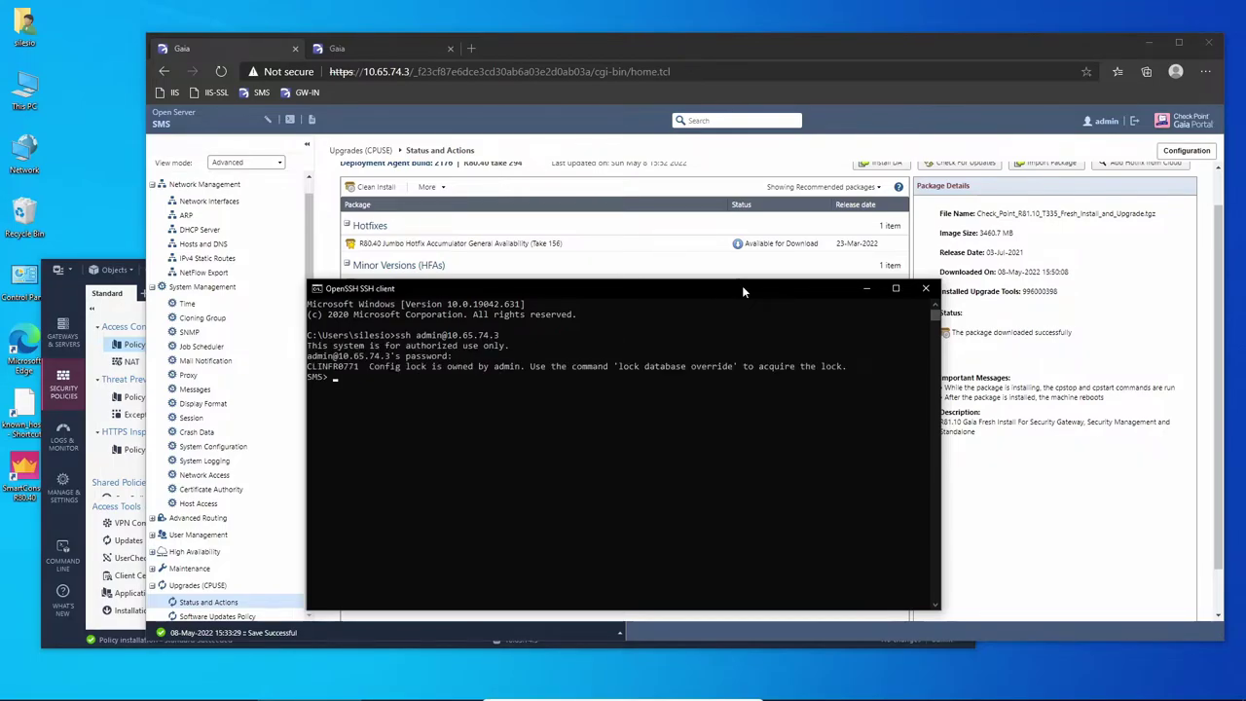
Switch the SSH session into expert mode with the expert password.
{"action": "type", "text": "pert"}
{"action": "key", "text": "Return"}
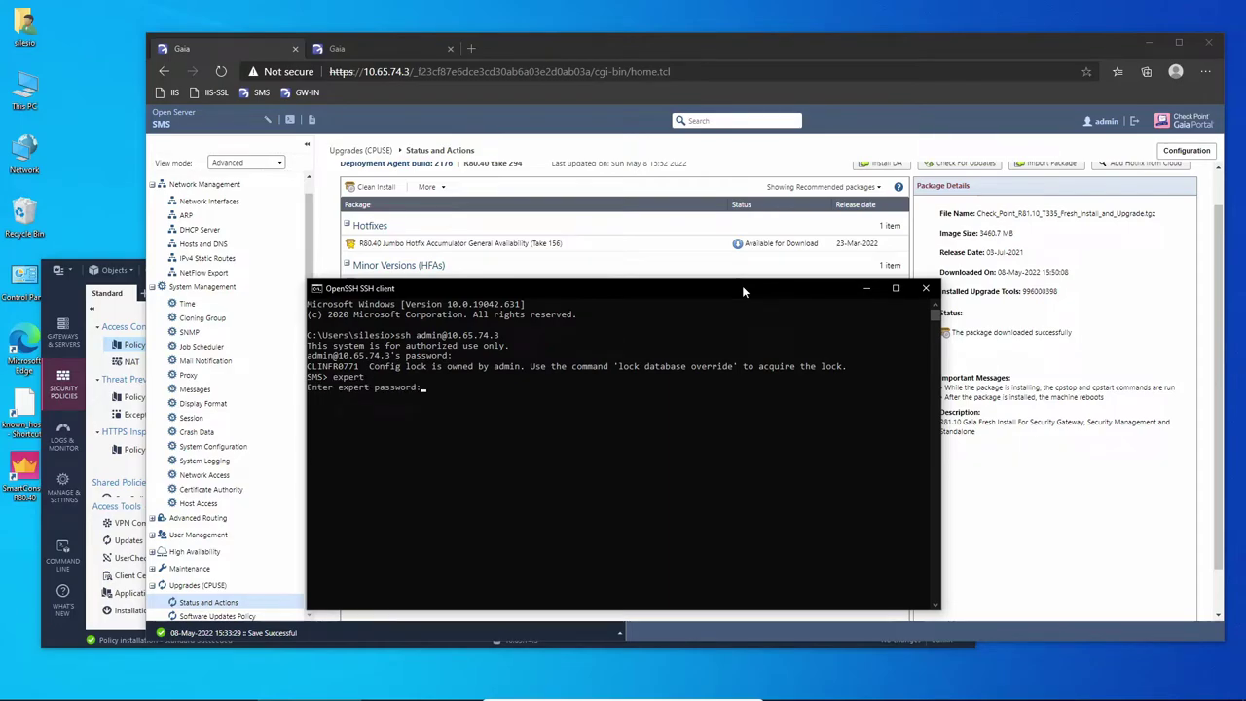
{"action": "key", "text": "Return"}
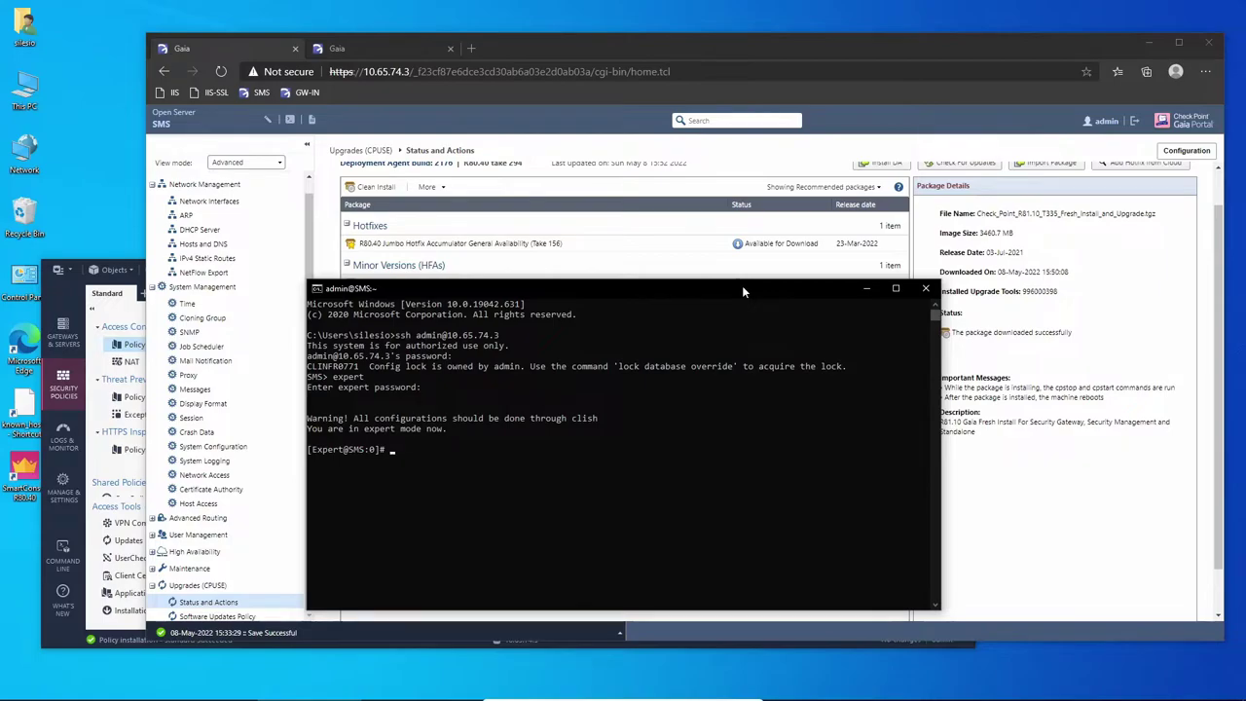
Run lvm_manager, choose Resize, and select lv_current as the volume.
{"action": "type", "text": "lvm_manager"}
{"action": "key", "text": "Return"}
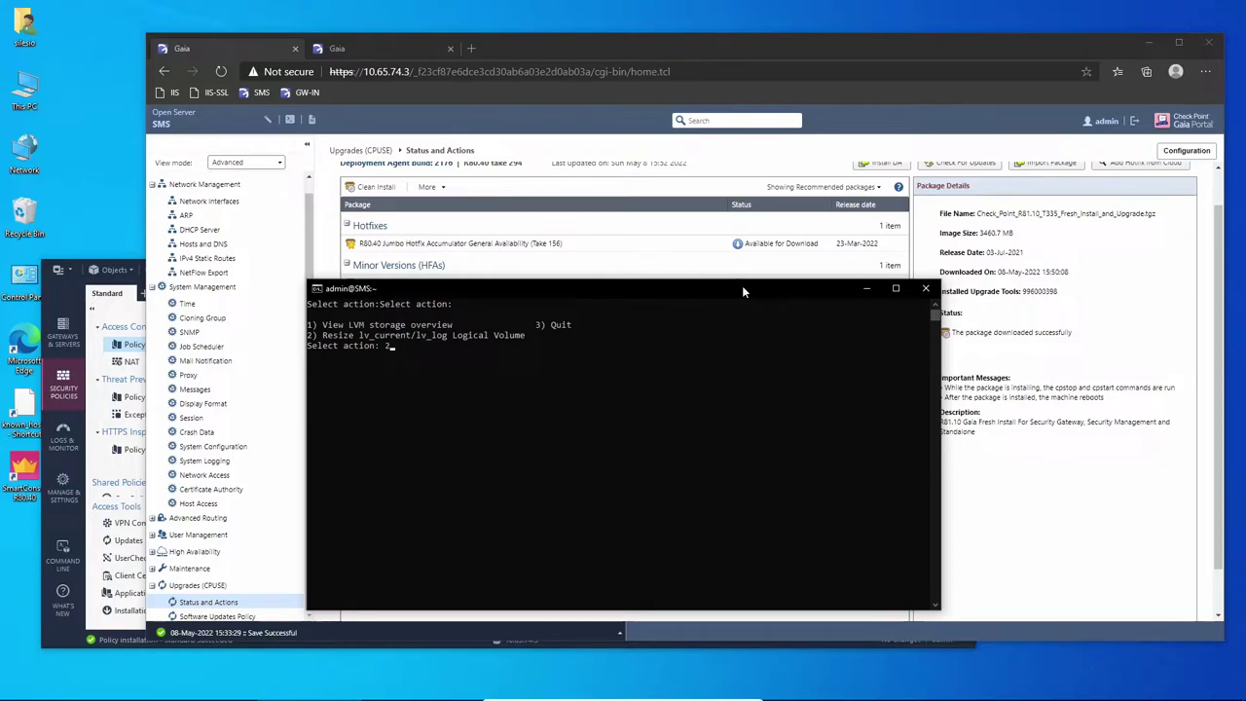
{"action": "key", "text": "Return"}
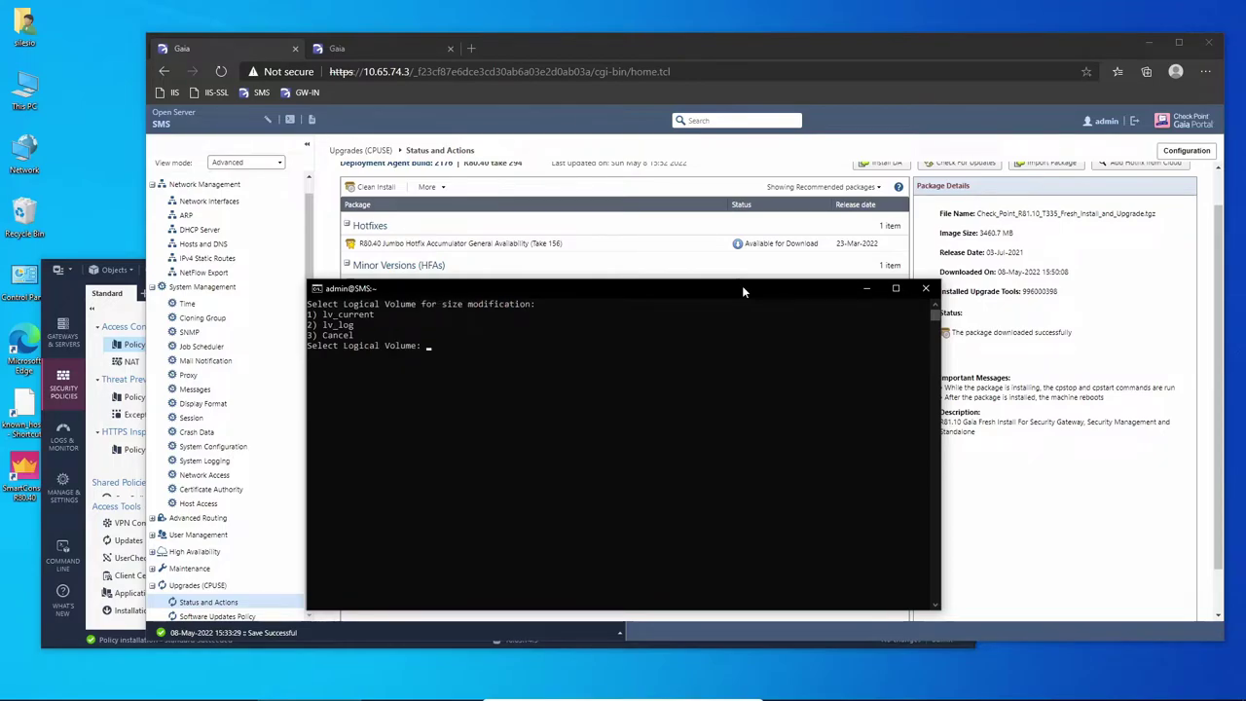
{"action": "type", "text": "1"}
{"action": "key", "text": "Return"}
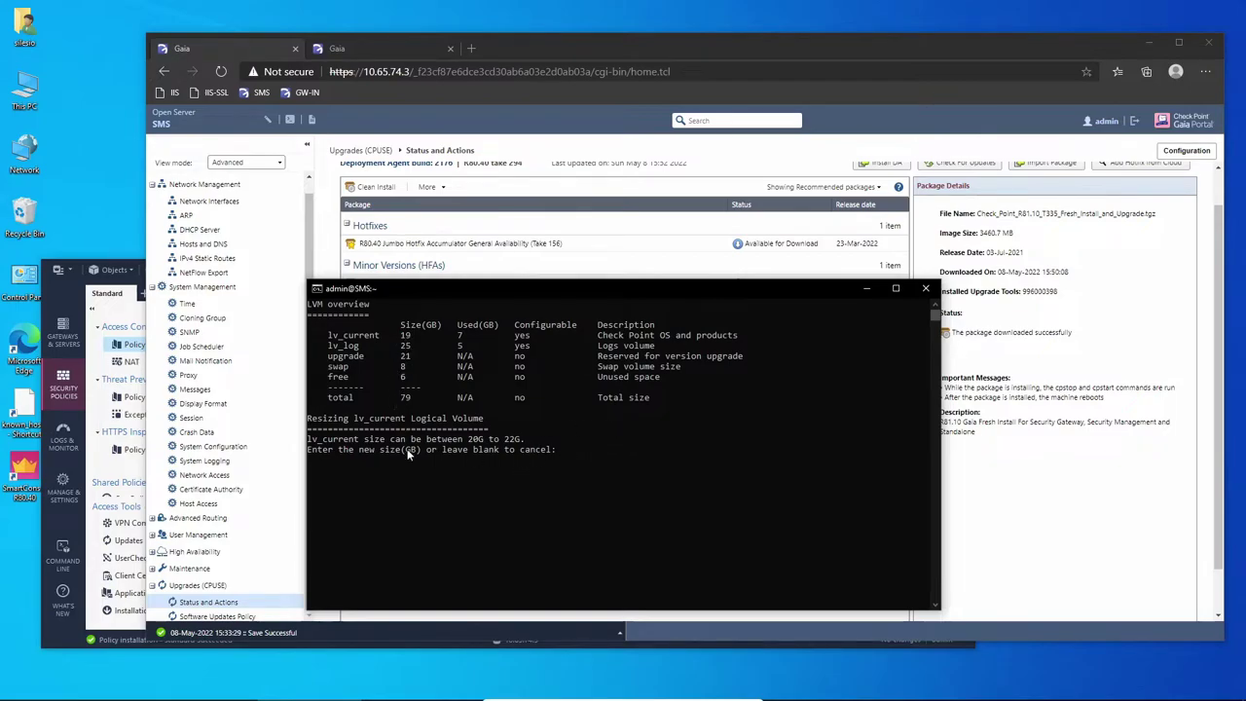
Resize lv_current to 22 GB, confirm with y, and select the R81.10 package in the portal.
{"action": "left_click", "coordinate": [630, 441]}
{"action": "key", "text": "Escape"}
{"action": "type", "text": "22"}
{"action": "key", "text": "Return"}
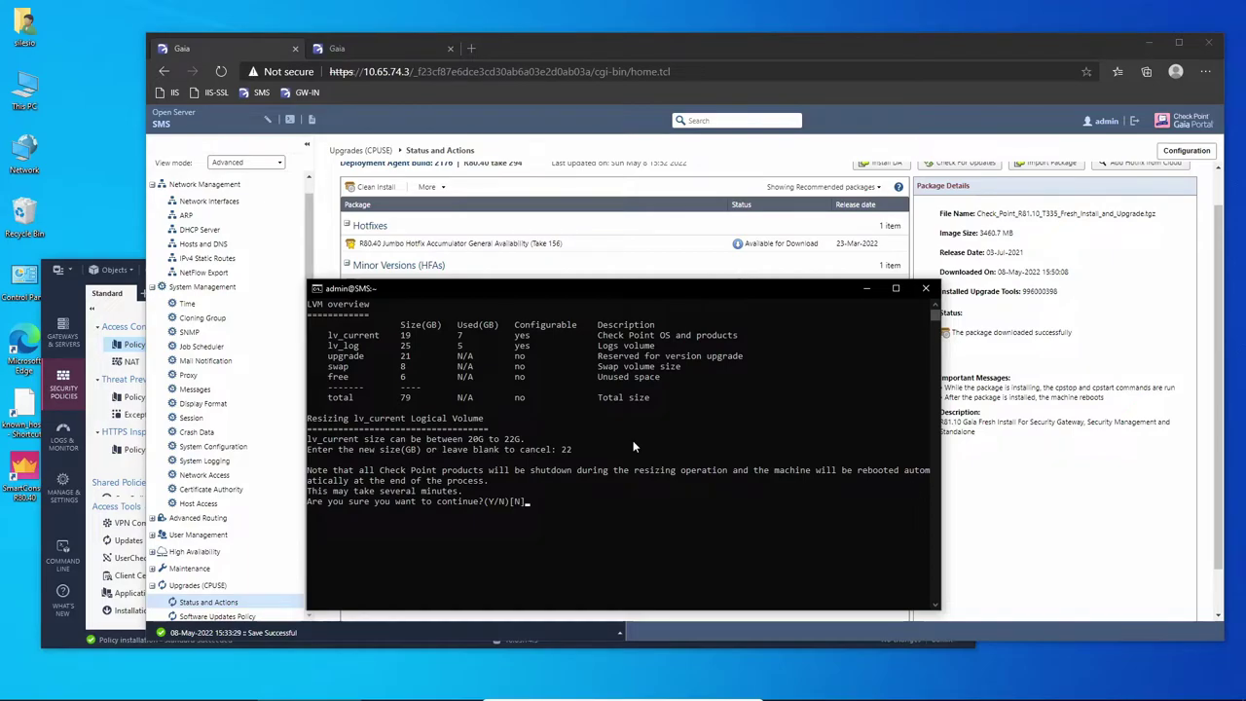
{"action": "type", "text": "y"}
{"action": "key", "text": "Return"}
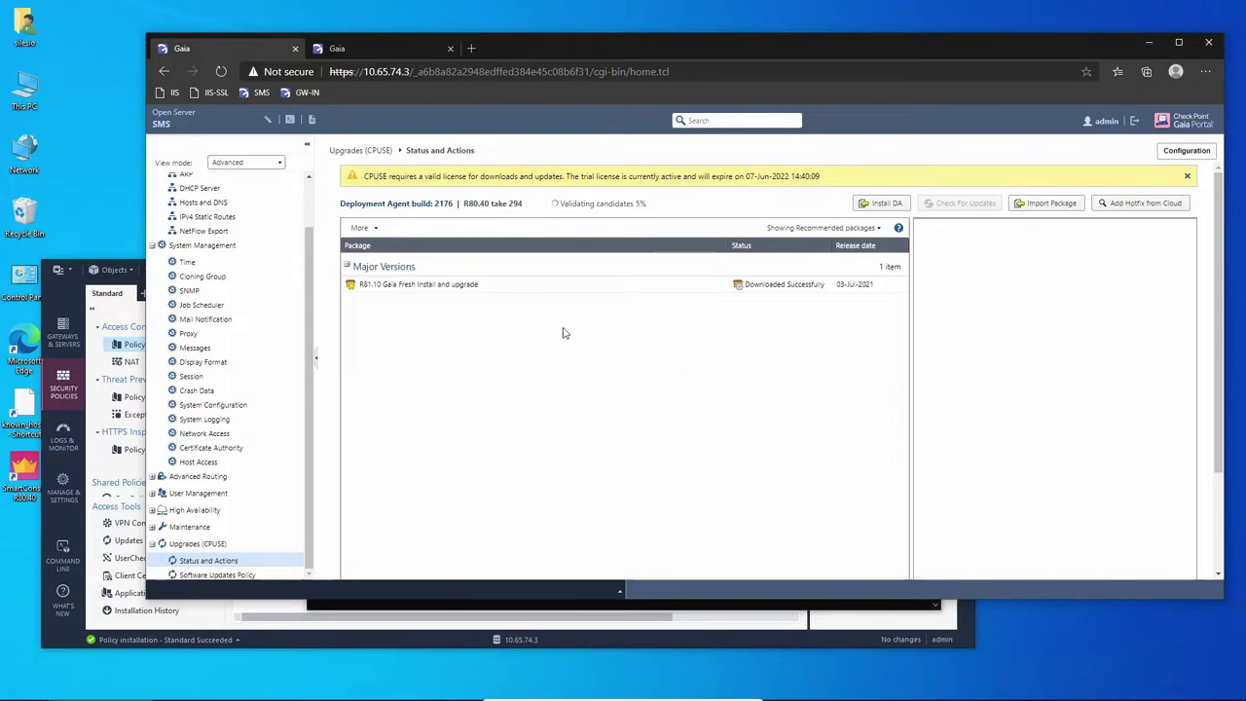
{"action": "left_click", "coordinate": [432, 286]}
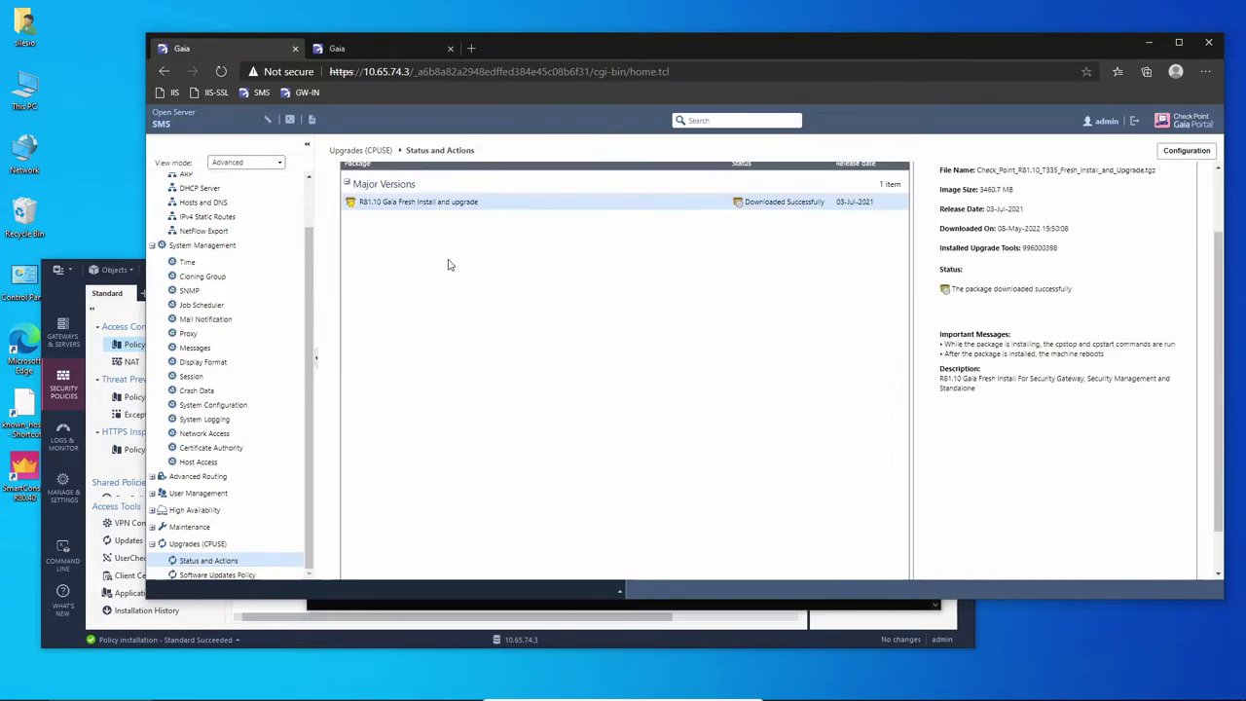
{"action": "right_click", "coordinate": [419, 209]}
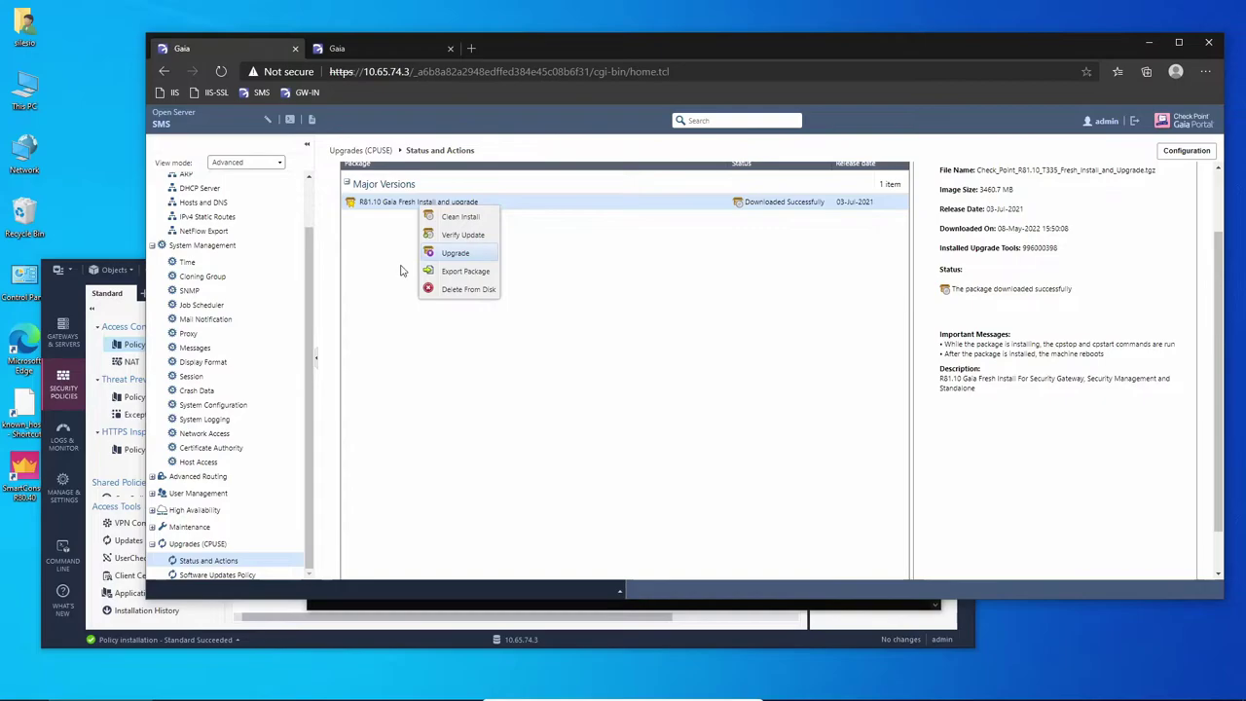
Upgrade the SMS with the R81.10 package, accepting the automatic reboot.
{"action": "left_click", "coordinate": [457, 255]}
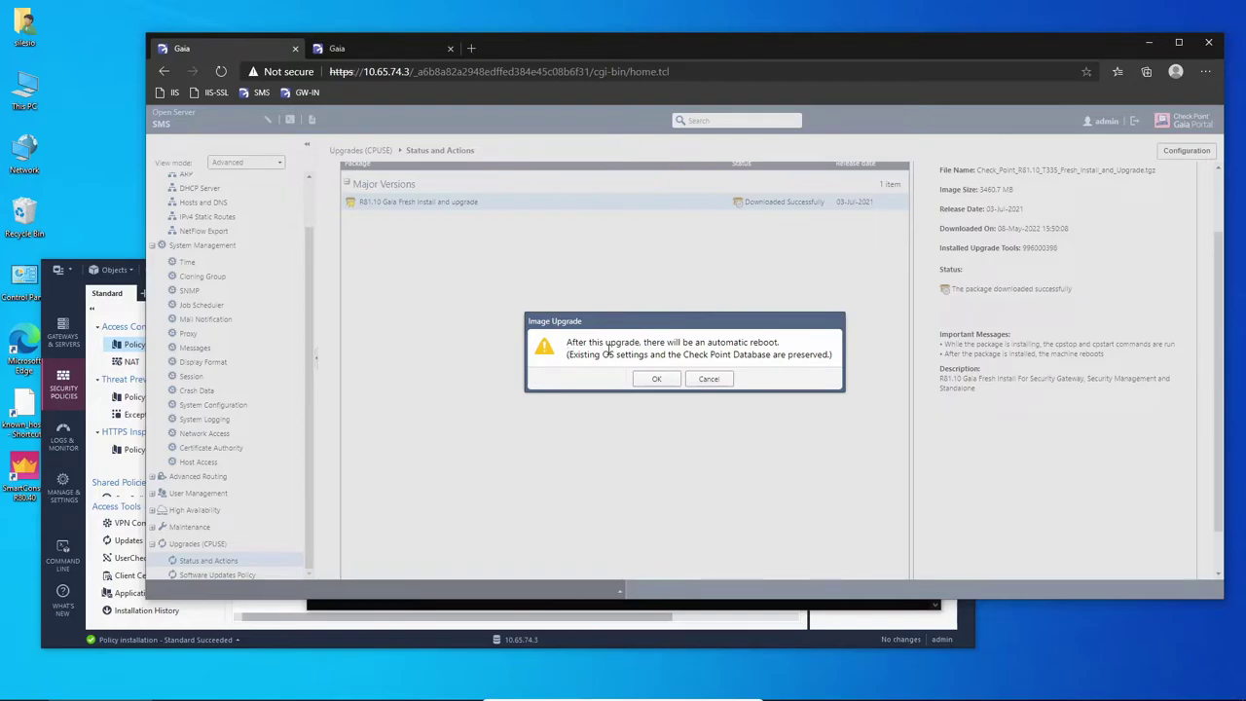
{"action": "left_click", "coordinate": [657, 379]}
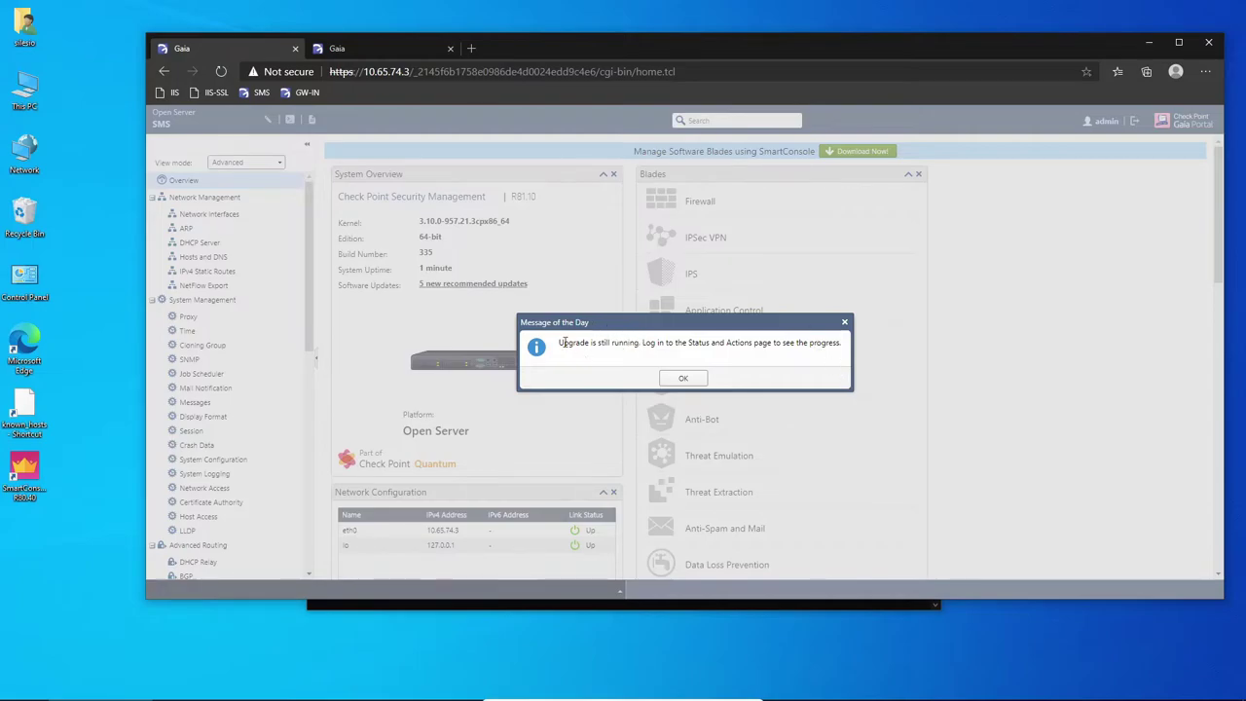
Dismiss the upgrade-still-running message of the day and return to CPUSE Status and Actions.
{"action": "left_click_drag", "start_coordinate": [560, 343], "coordinate": [639, 343]}
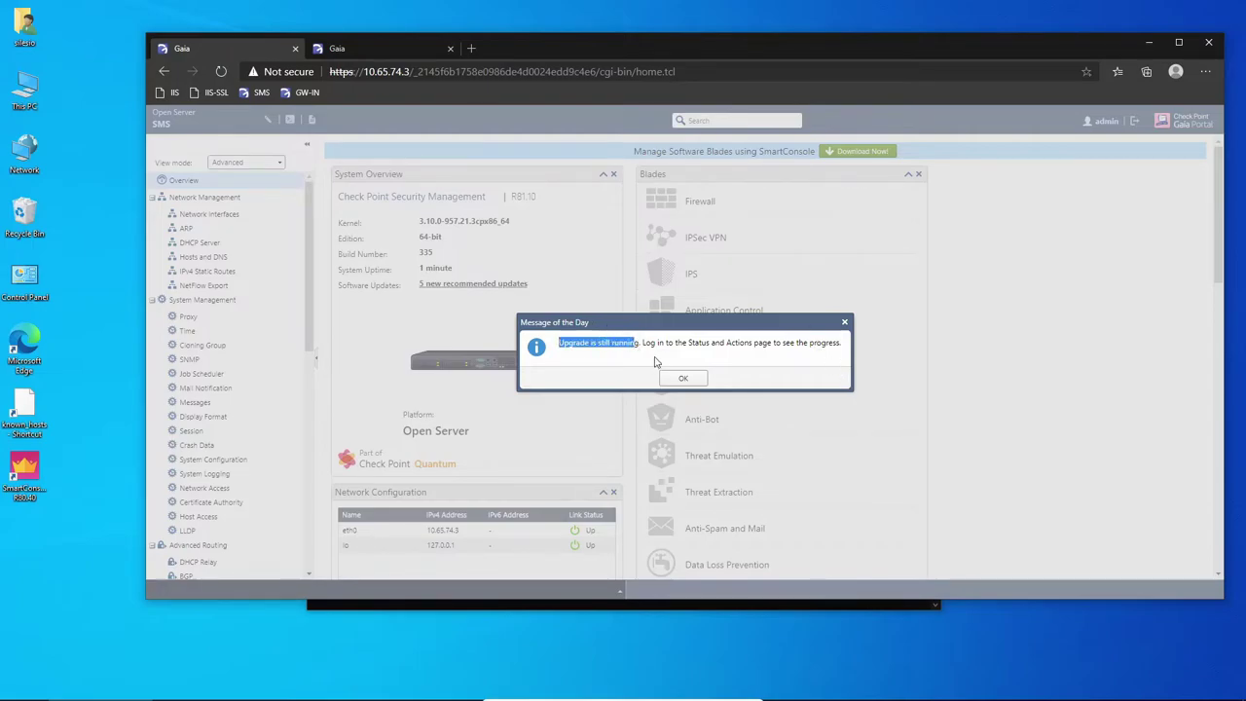
{"action": "left_click", "coordinate": [682, 377]}
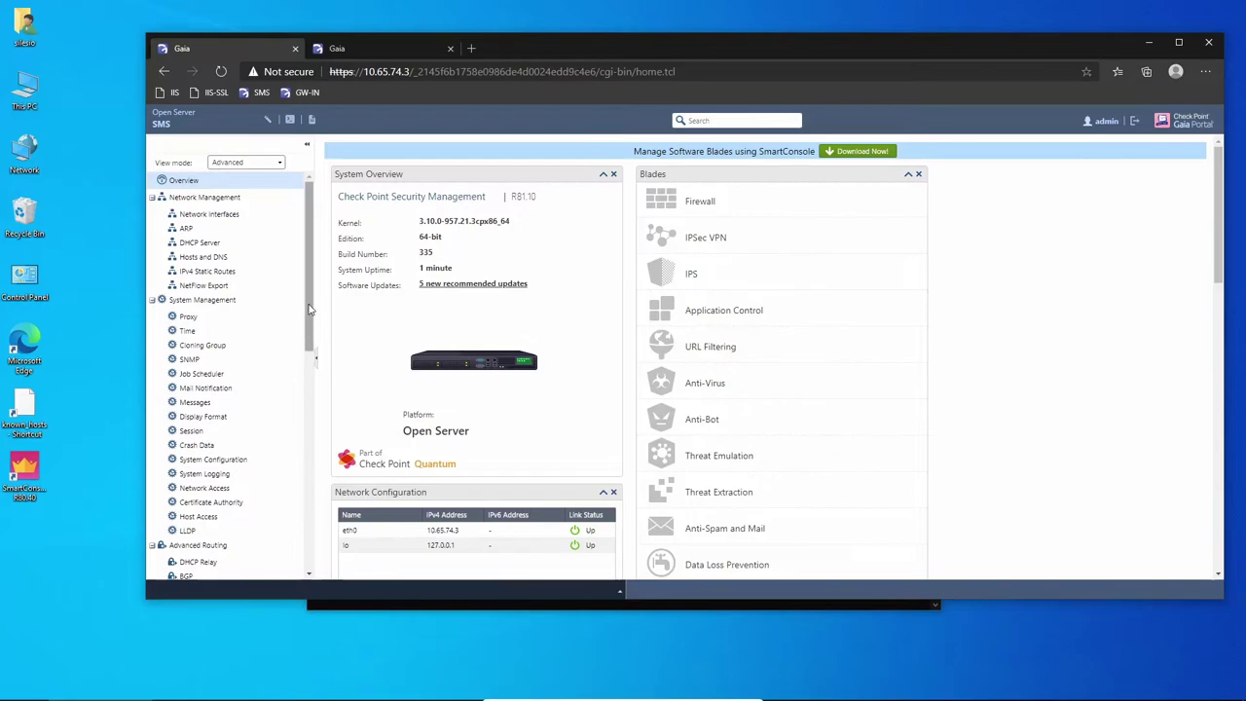
{"action": "scroll", "coordinate": [224, 438], "scroll_direction": "down", "scroll_amount": 5}
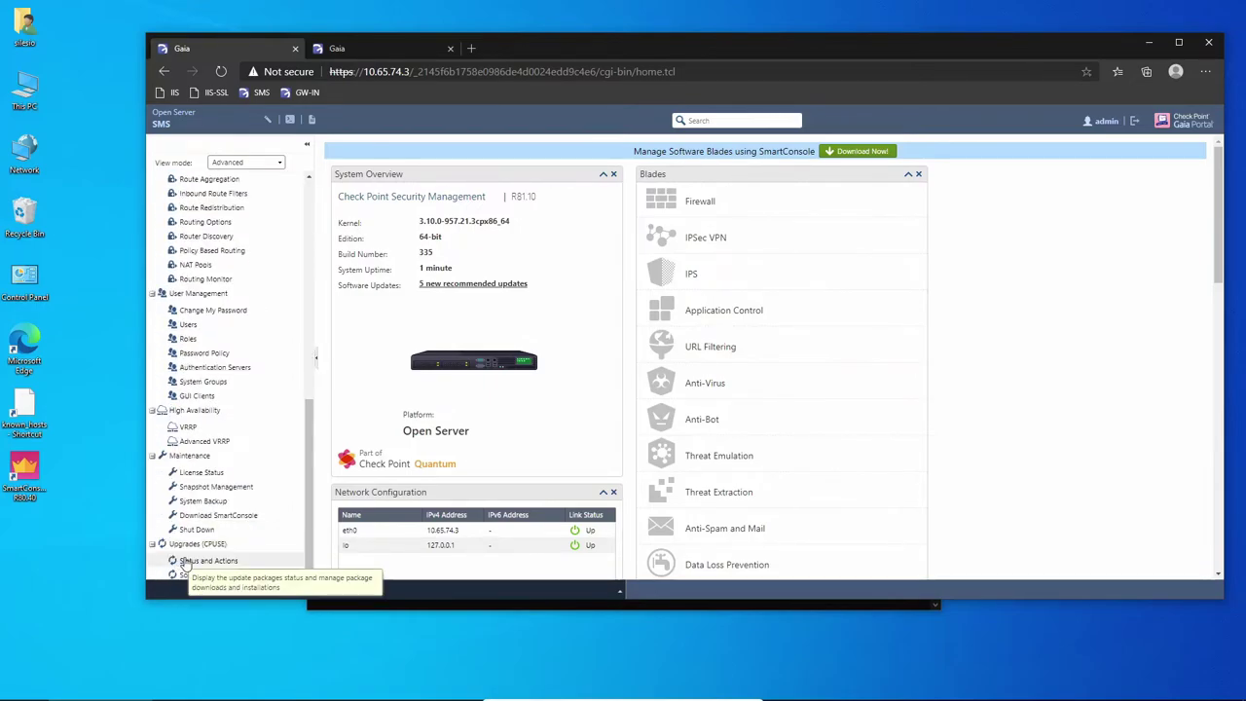
{"action": "left_click", "coordinate": [185, 562]}
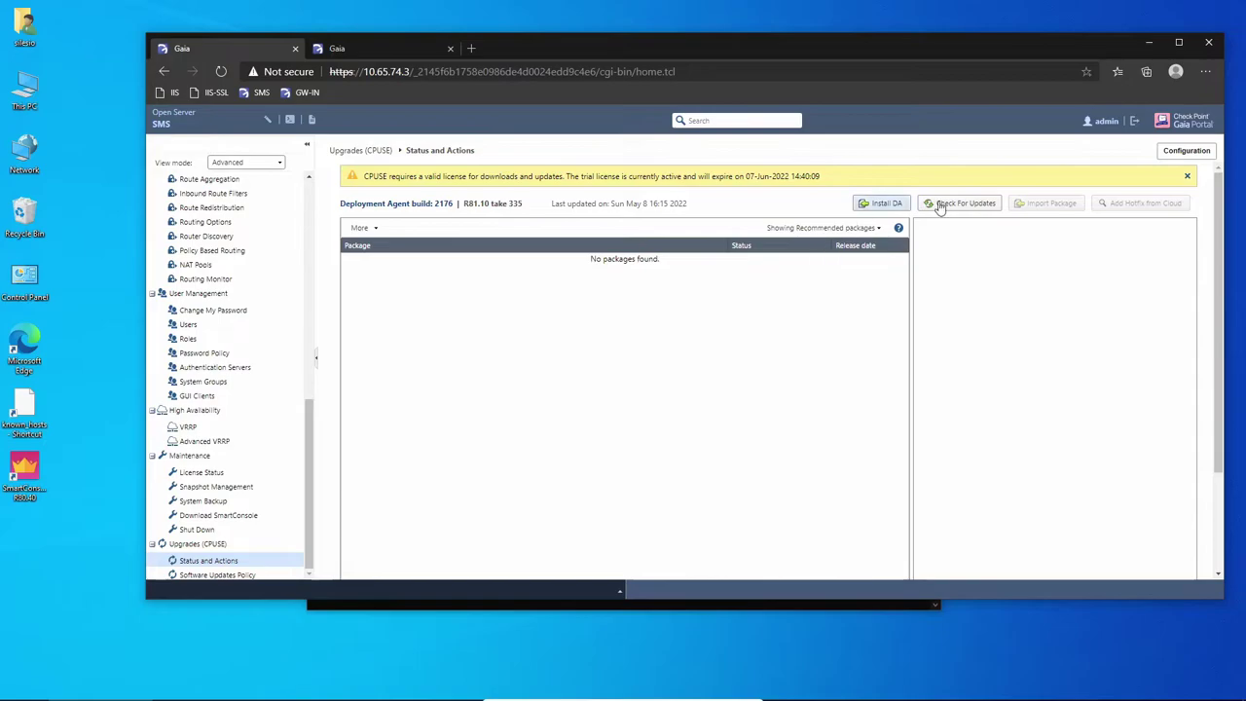
Show All packages to reveal the R81.10 upgrade at Importing Database: 31 %.
{"action": "scroll", "coordinate": [604, 331], "scroll_direction": "down", "scroll_amount": 3}
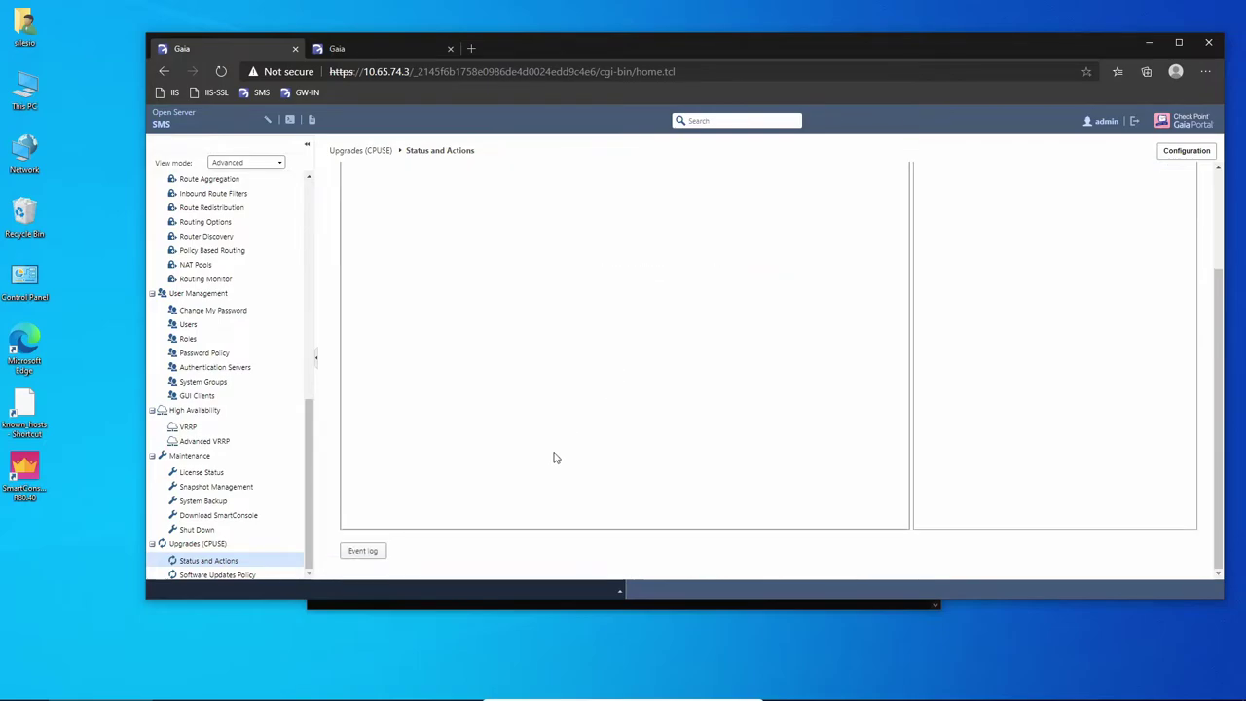
{"action": "scroll", "coordinate": [553, 455], "scroll_direction": "up", "scroll_amount": 3}
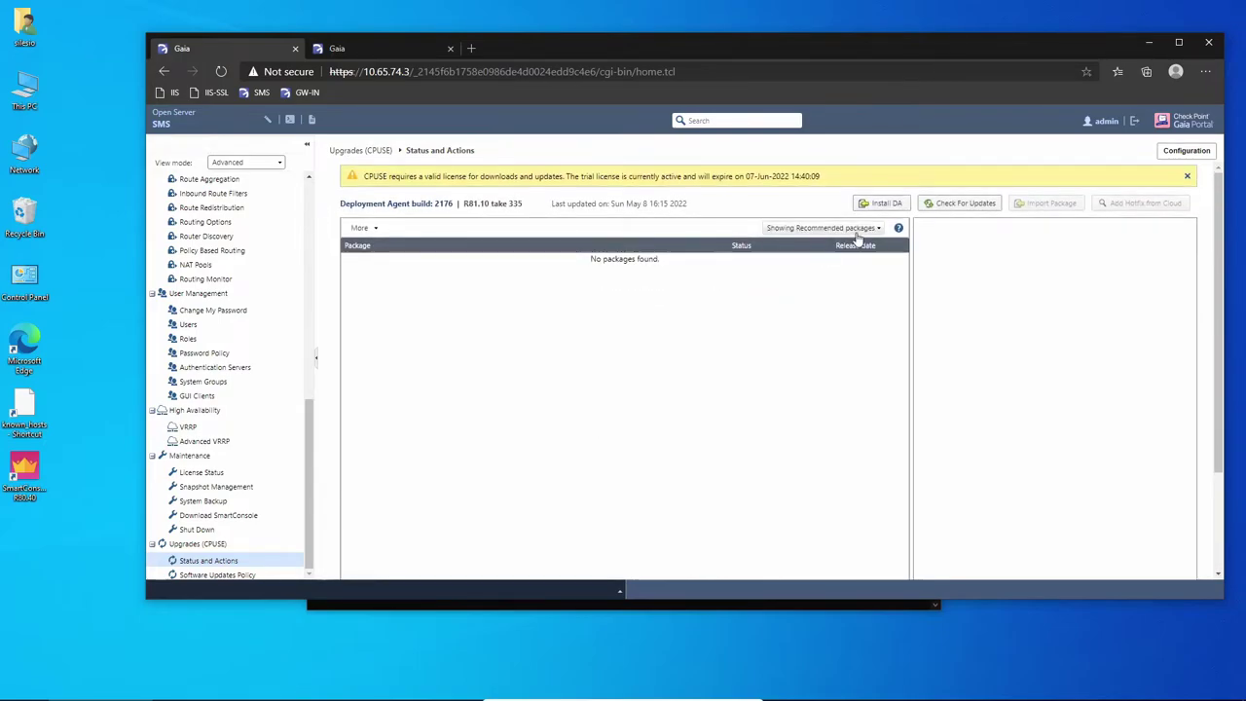
{"action": "left_click", "coordinate": [855, 231]}
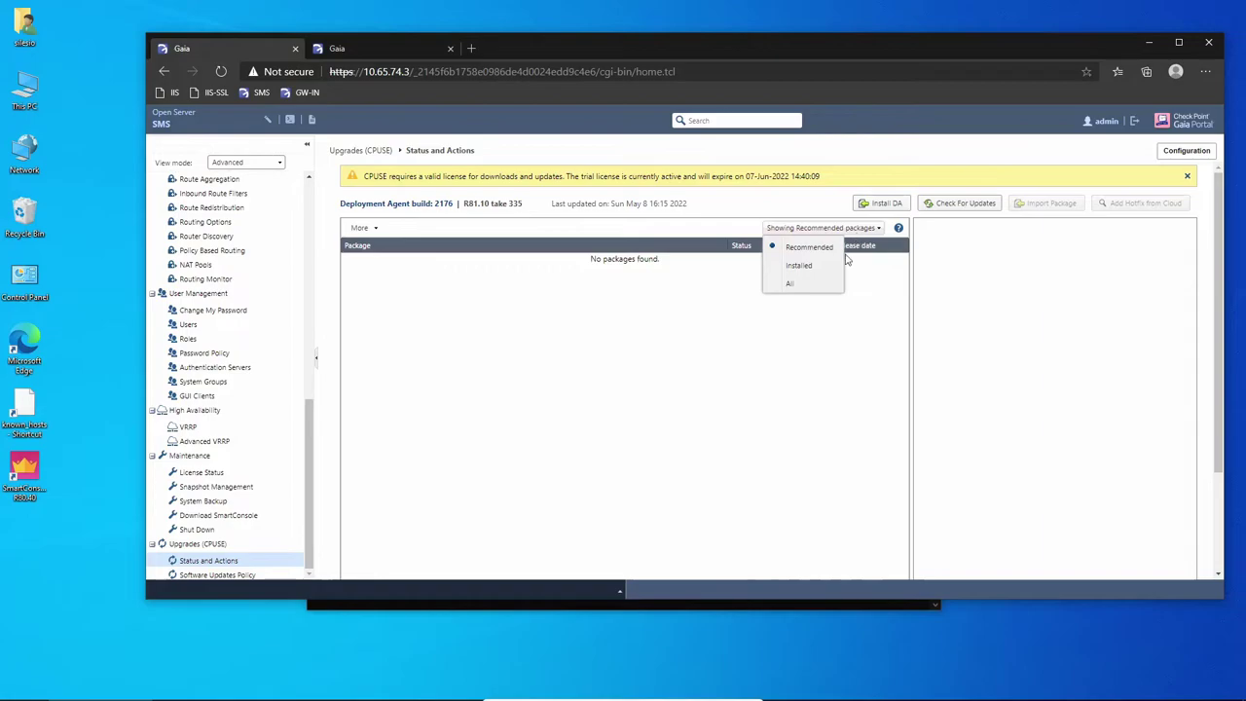
{"action": "left_click", "coordinate": [806, 284]}
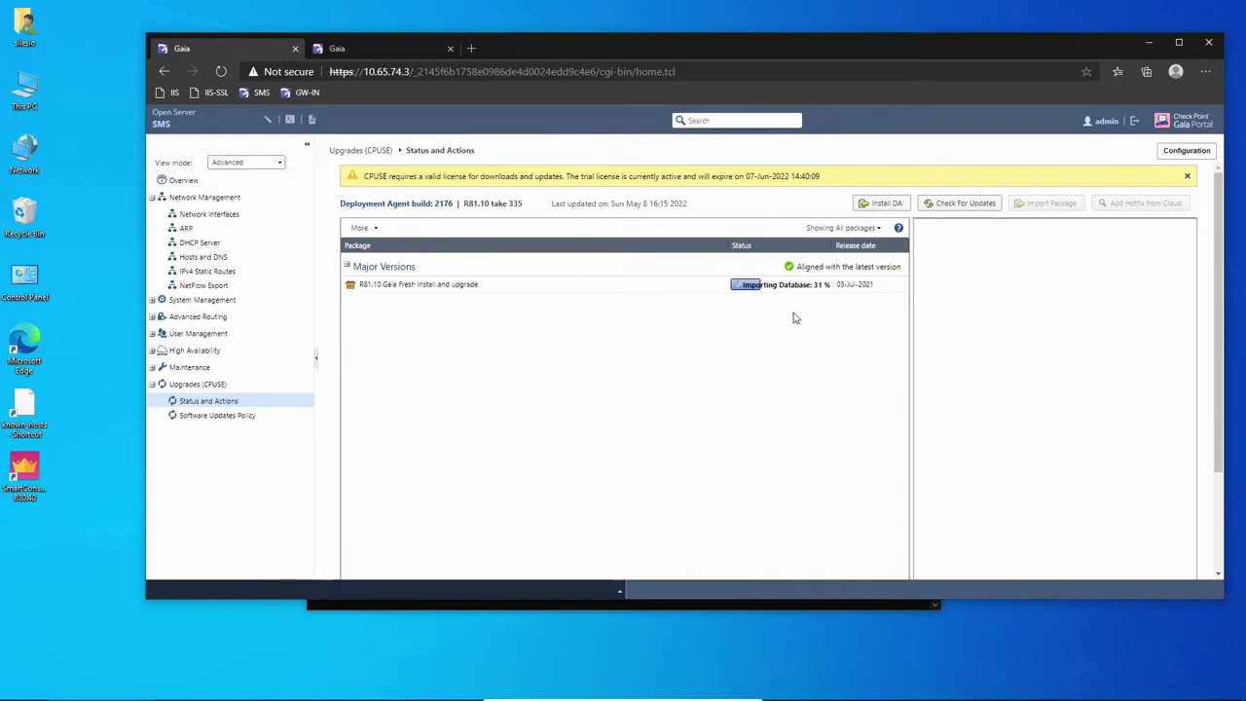
On GW1's portal, collapse the menu sections and open Upgrades (CPUSE) Status and Actions.
{"action": "left_click", "coordinate": [391, 48]}
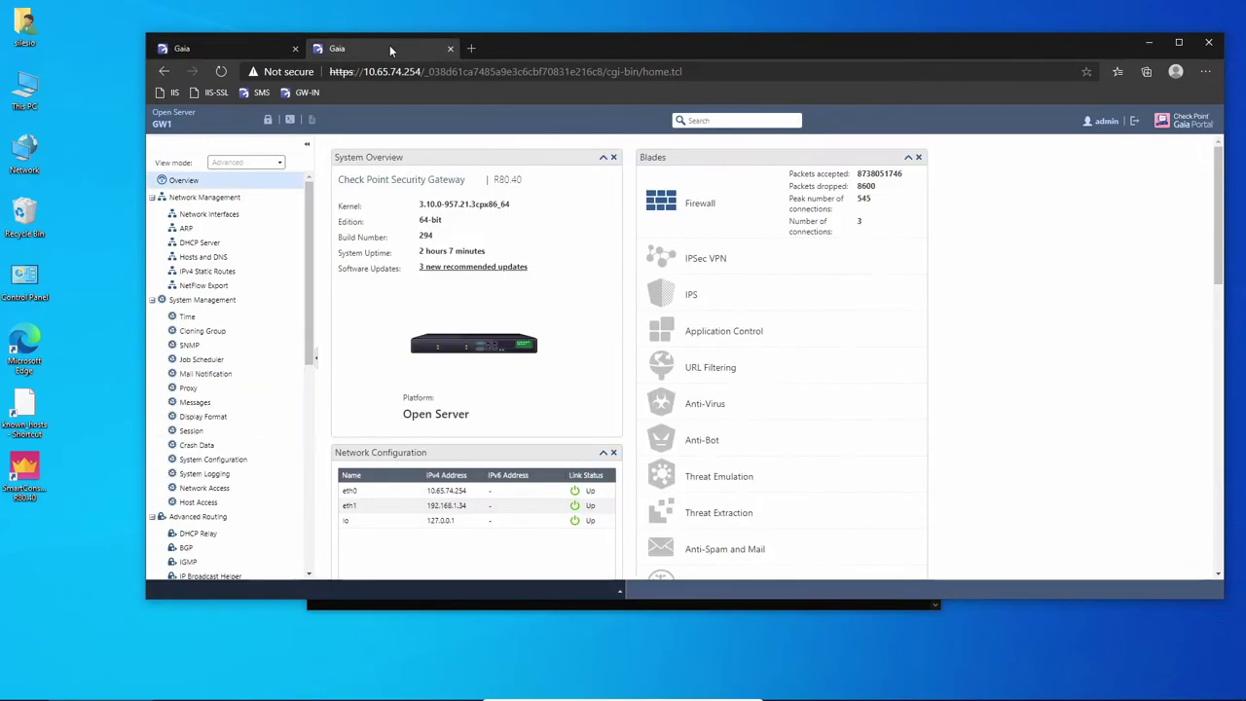
{"action": "left_click", "coordinate": [153, 299]}
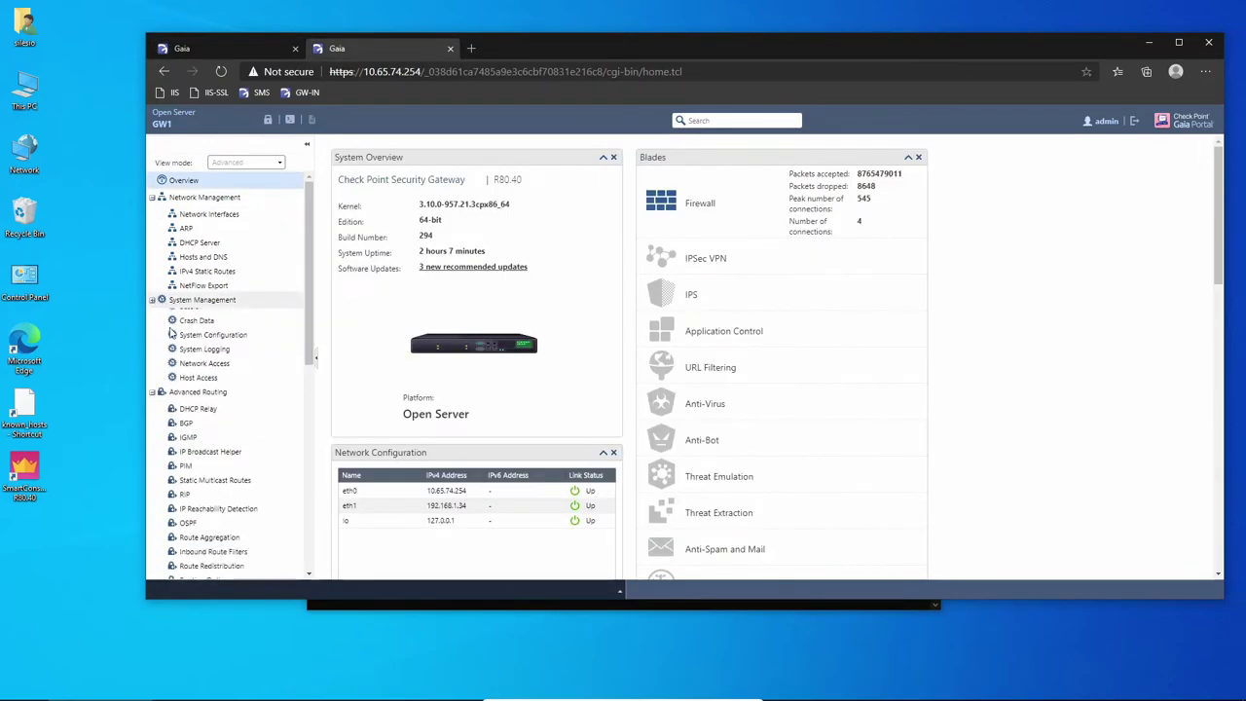
{"action": "left_click", "coordinate": [153, 316]}
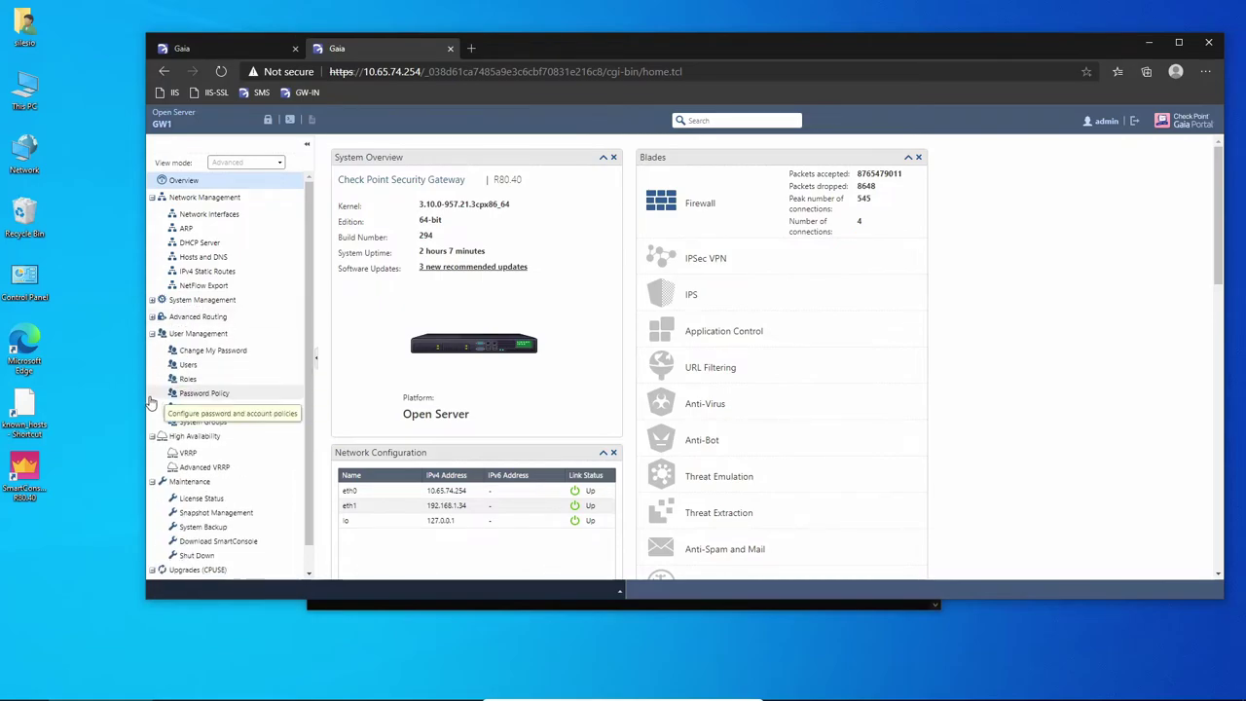
{"action": "left_click", "coordinate": [152, 333]}
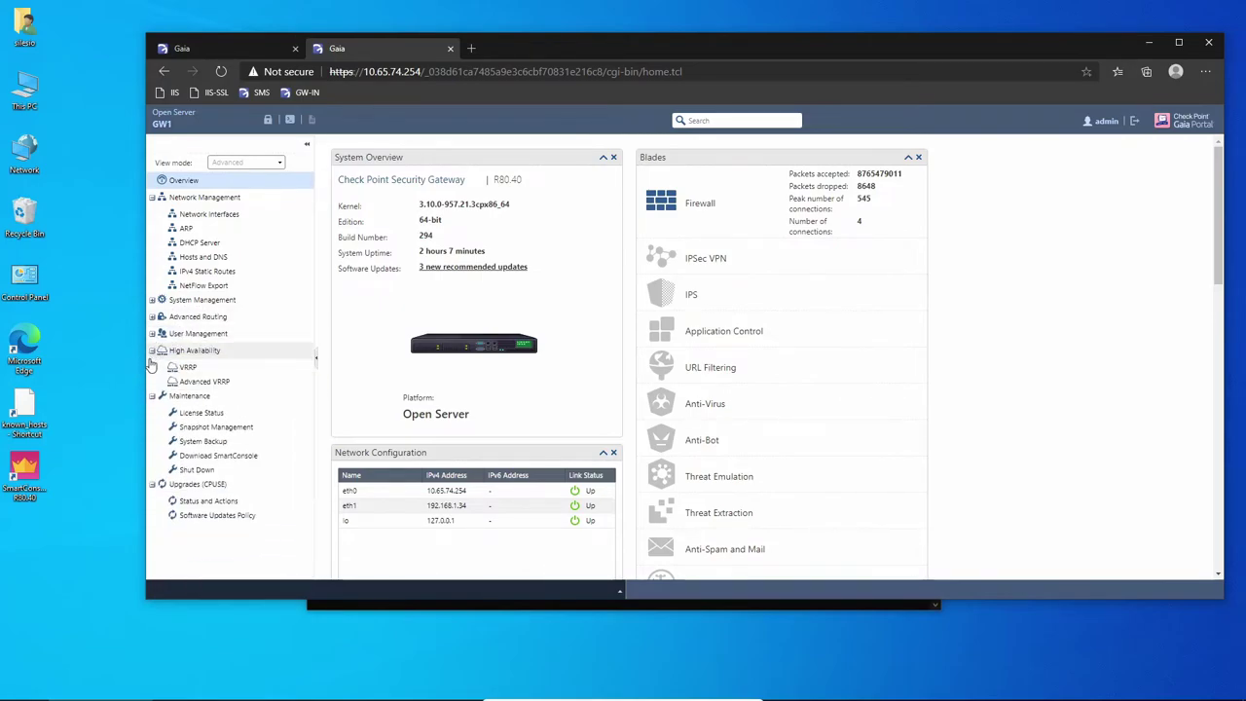
{"action": "left_click", "coordinate": [152, 350]}
{"action": "left_click", "coordinate": [153, 366]}
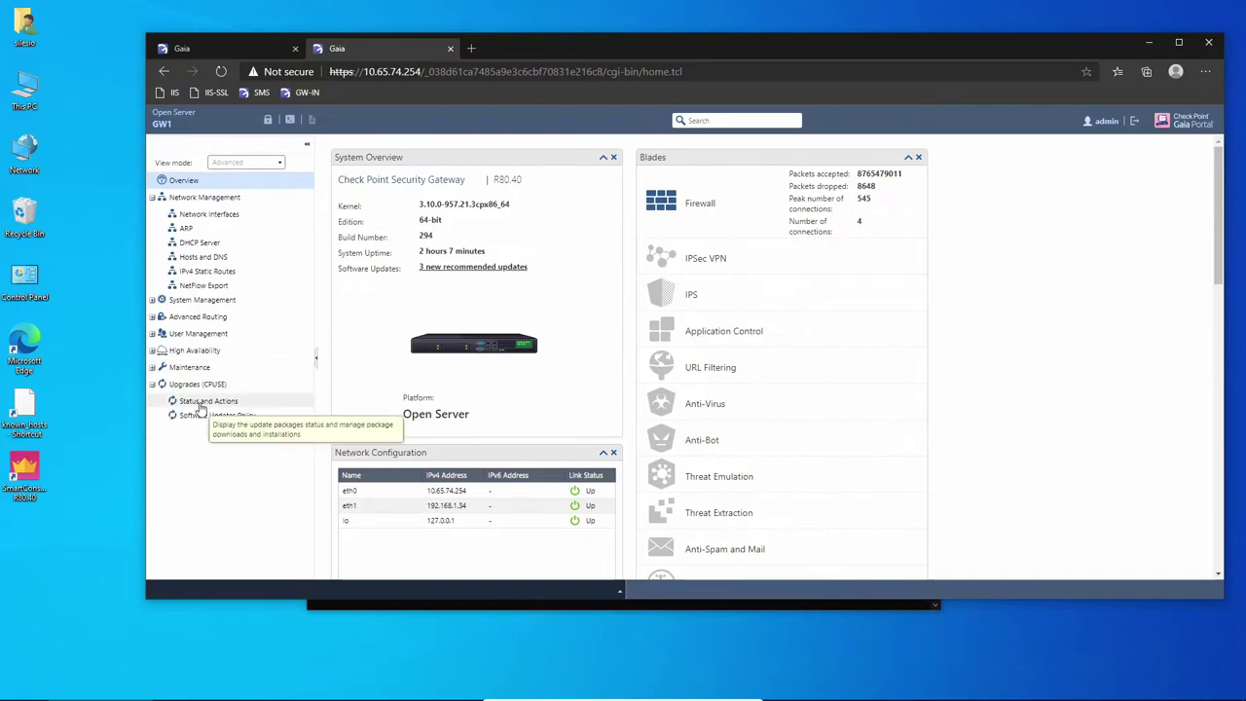
{"action": "left_click", "coordinate": [202, 402]}
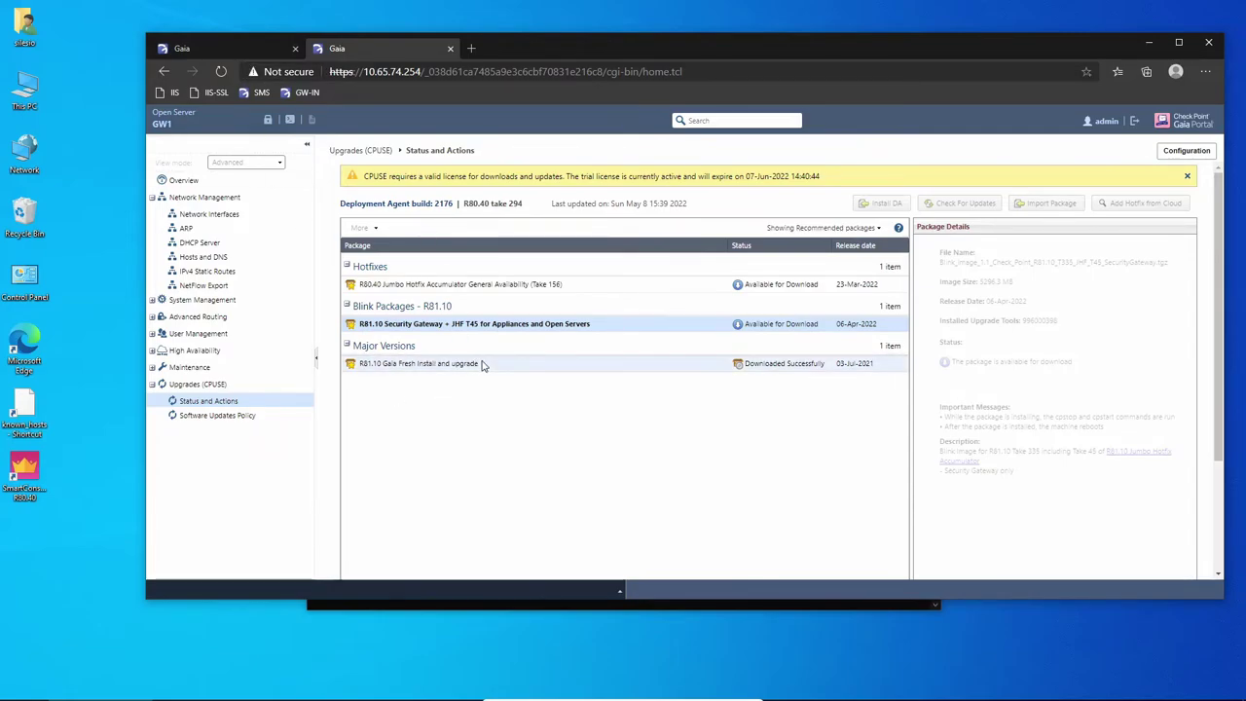
Upgrade GW1 with the R81.10 Gaia Fresh Install and upgrade package, accepting the automatic reboot.
{"action": "left_click", "coordinate": [773, 365]}
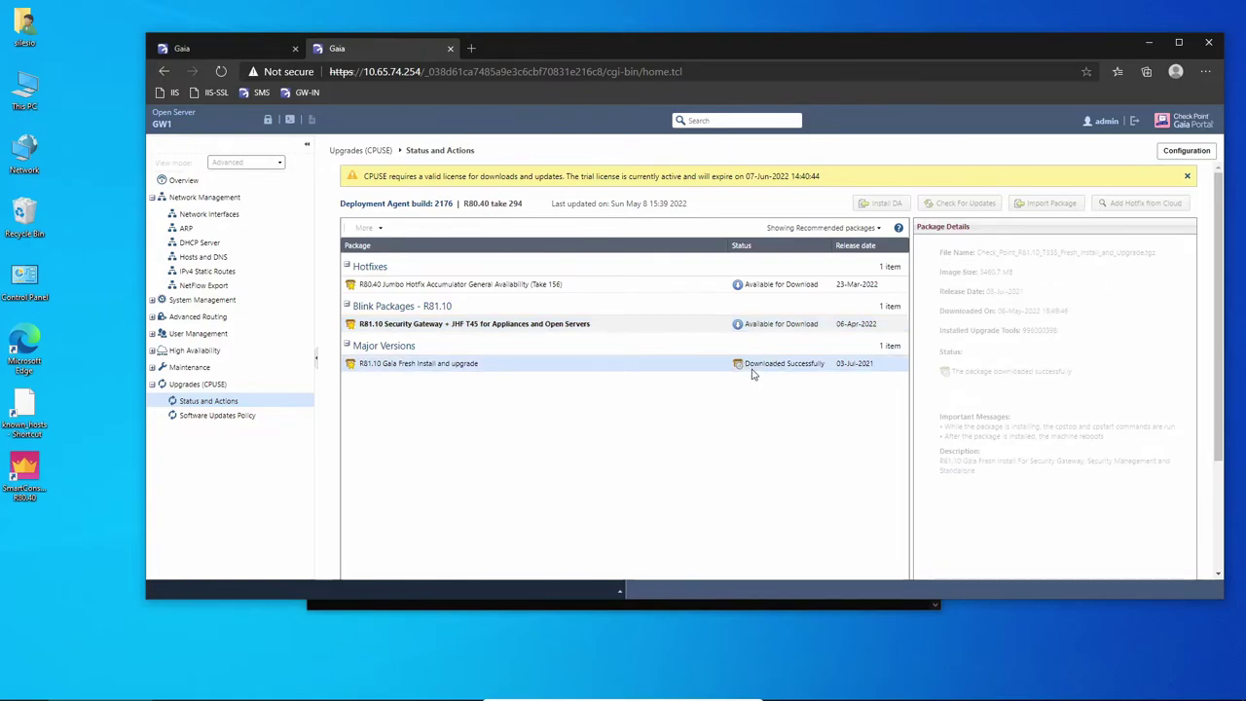
{"action": "scroll", "coordinate": [747, 367], "scroll_direction": "down", "scroll_amount": 1}
{"action": "right_click", "coordinate": [746, 367]}
{"action": "left_click", "coordinate": [743, 282]}
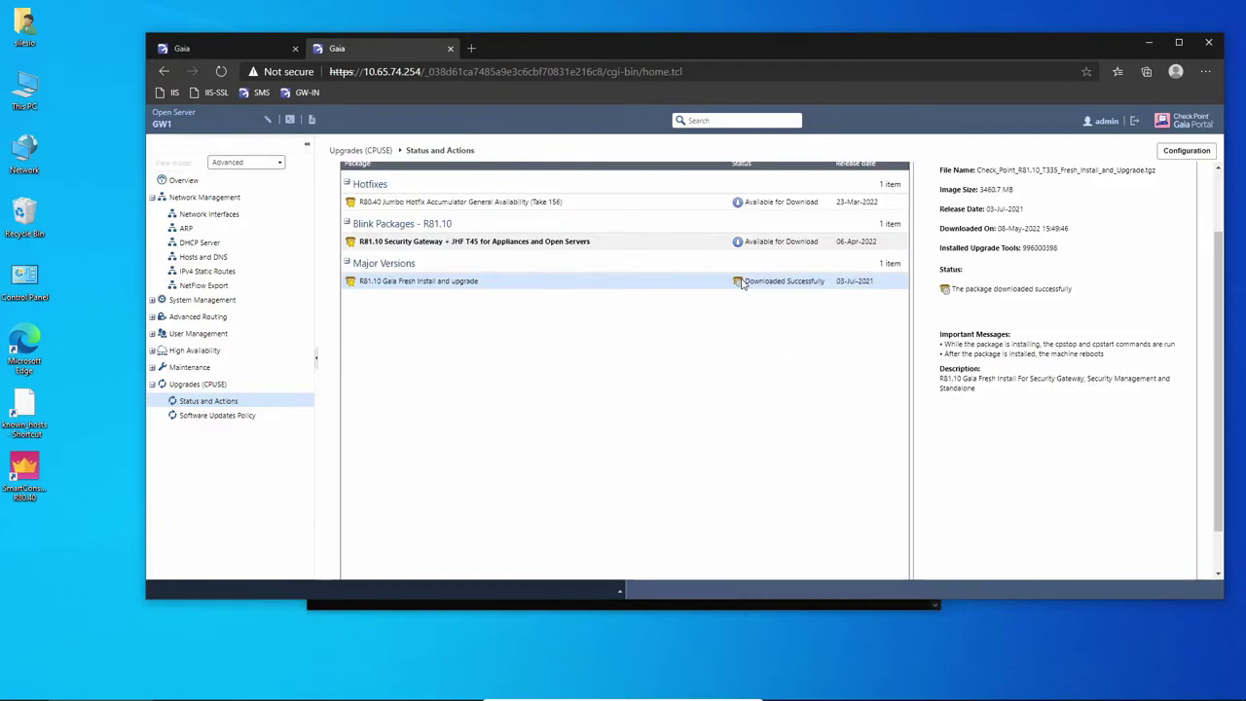
{"action": "right_click", "coordinate": [743, 282]}
{"action": "left_click", "coordinate": [778, 327]}
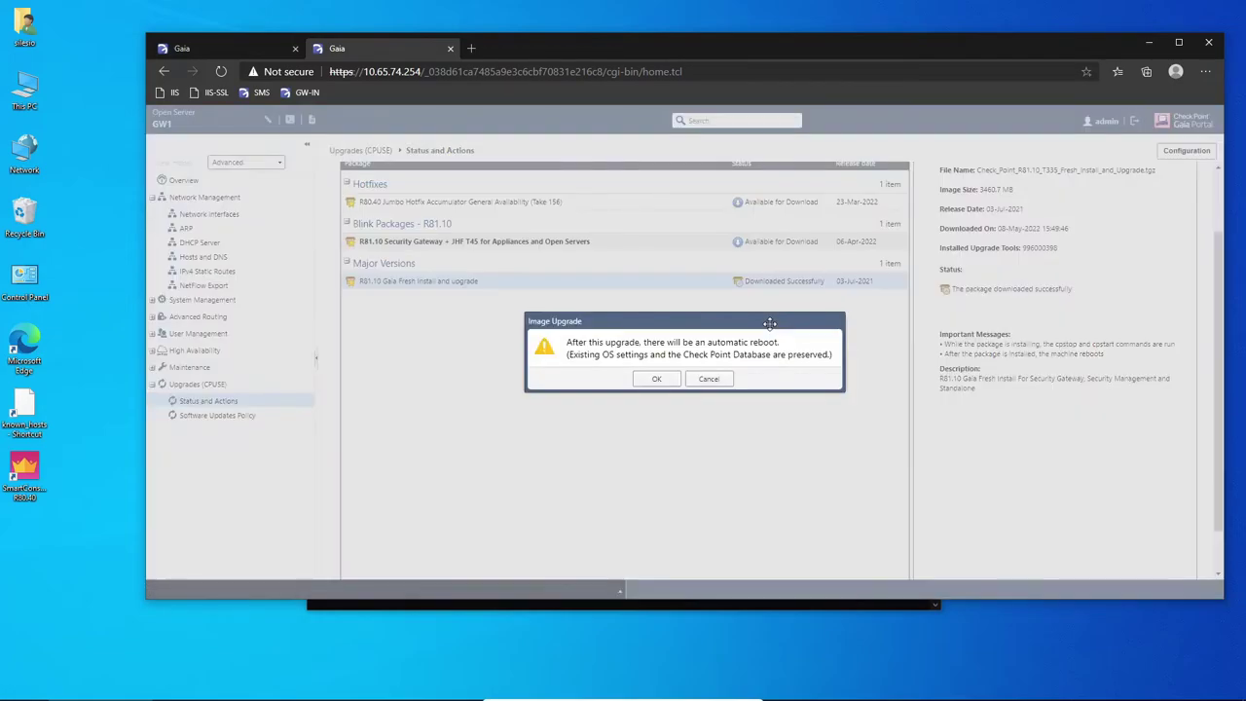
{"action": "left_click", "coordinate": [657, 379]}
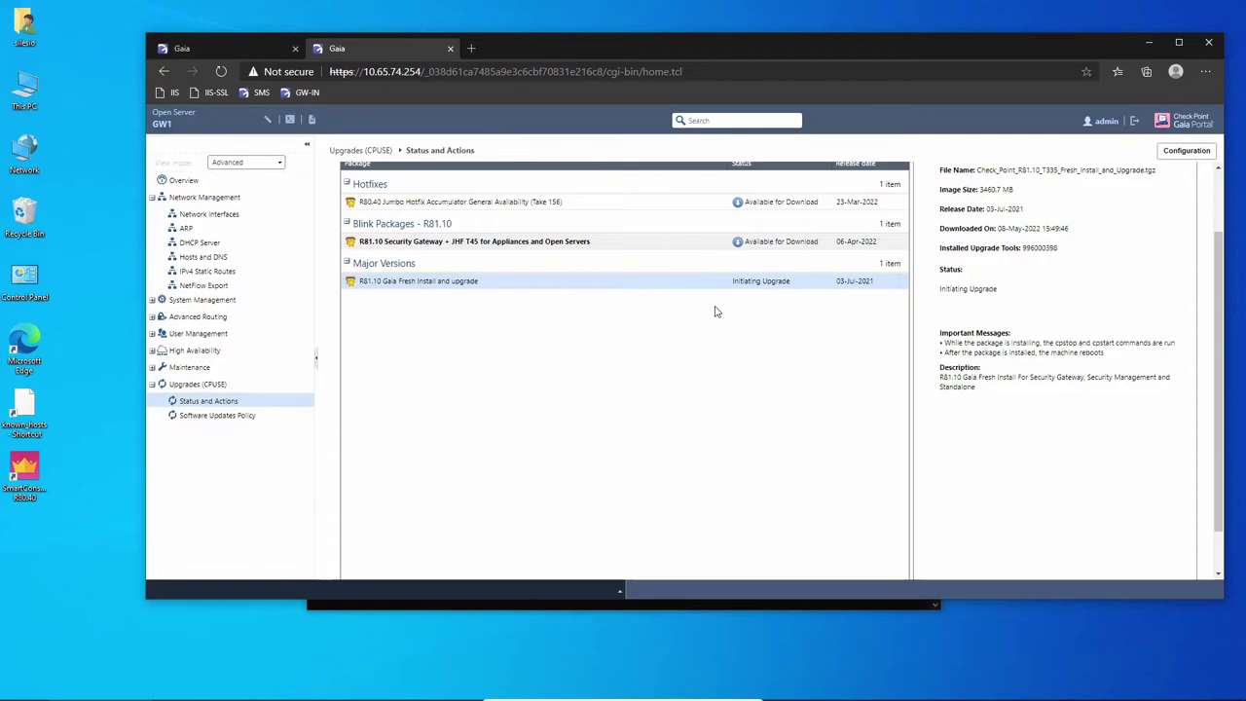
{"action": "left_click", "coordinate": [249, 48]}
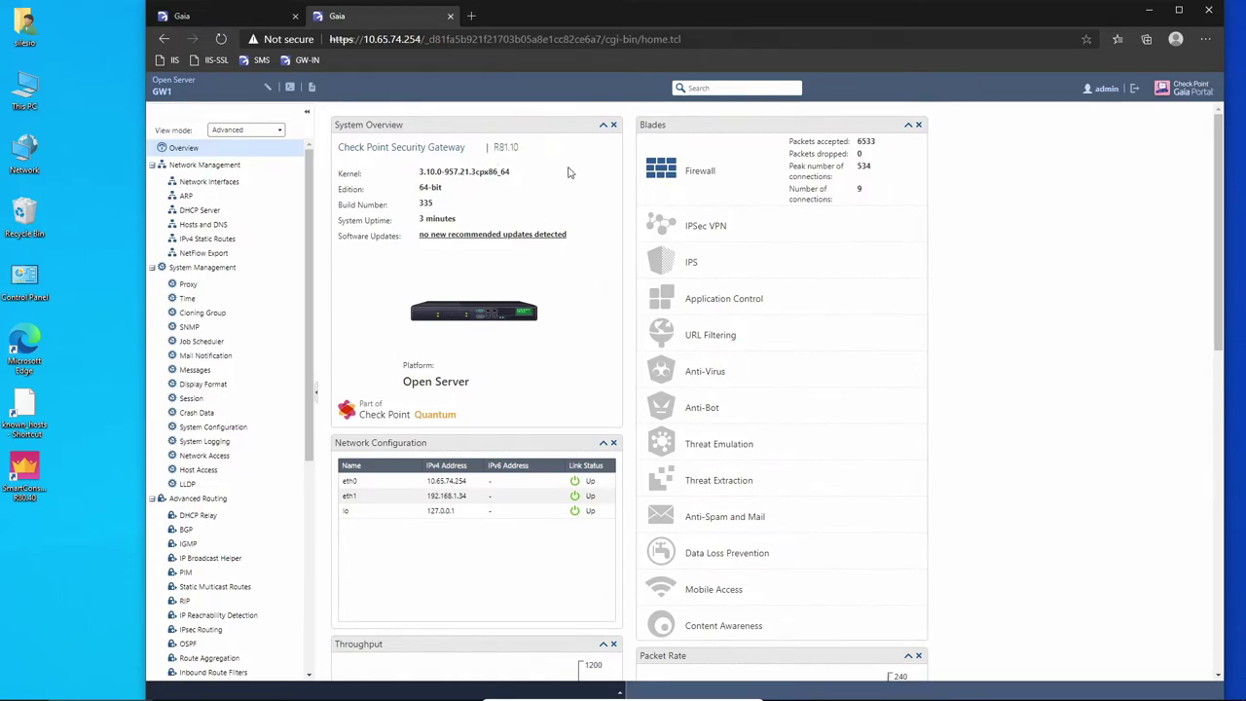
Confirm GW1's overview shows R81.10, open its Status and Actions page, then return to the SMS.
{"action": "left_click_drag", "start_coordinate": [491, 147], "coordinate": [551, 155]}
{"action": "scroll", "coordinate": [210, 390], "scroll_direction": "down", "scroll_amount": 5}
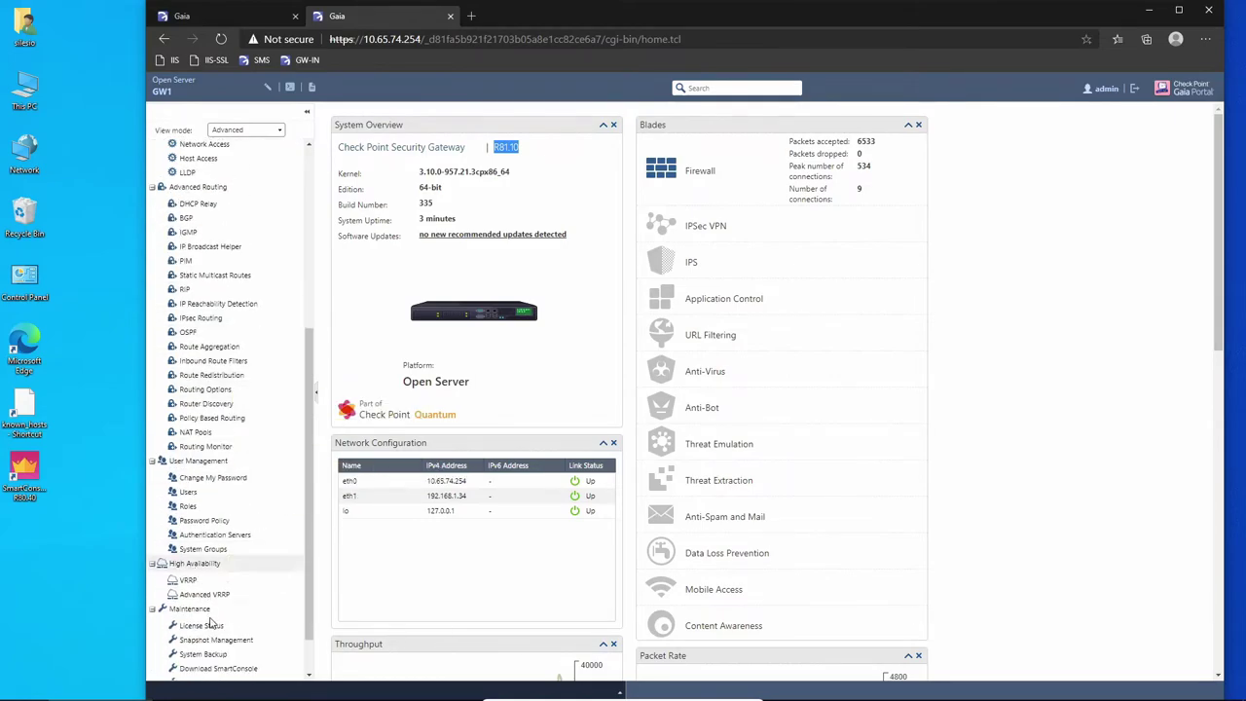
{"action": "scroll", "coordinate": [215, 584], "scroll_direction": "down", "scroll_amount": 2}
{"action": "left_click", "coordinate": [206, 661]}
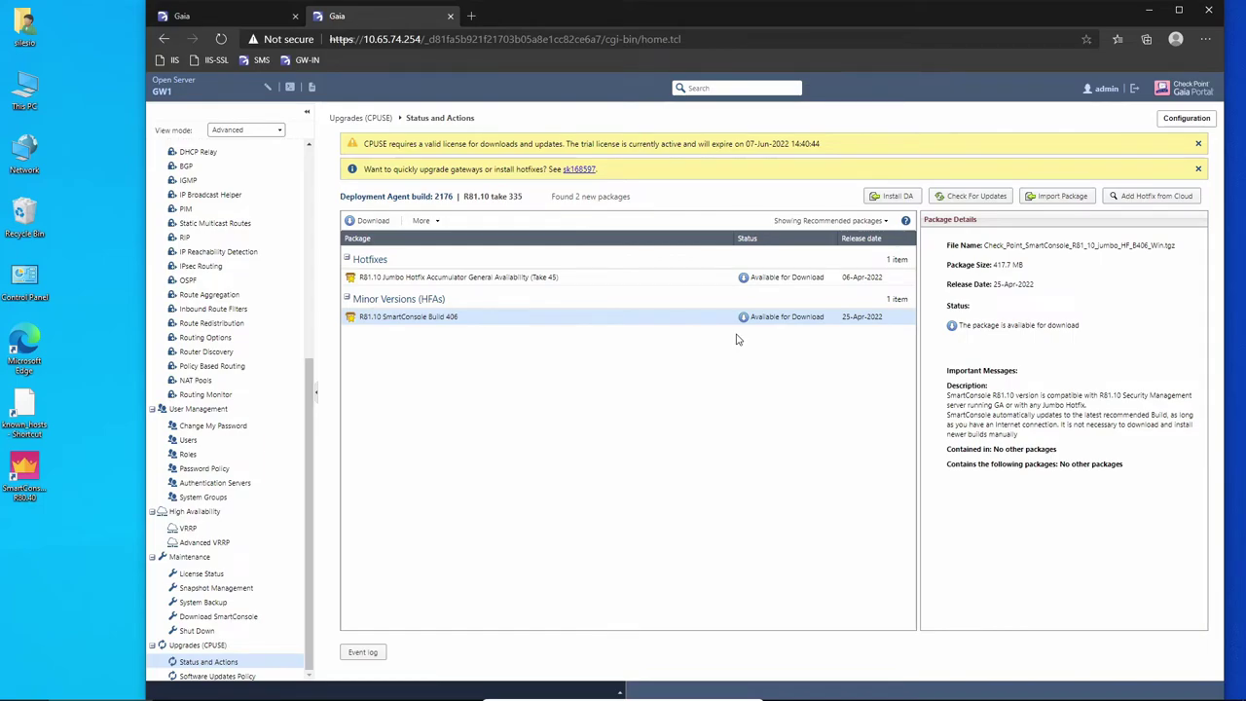
{"action": "left_click", "coordinate": [211, 20]}
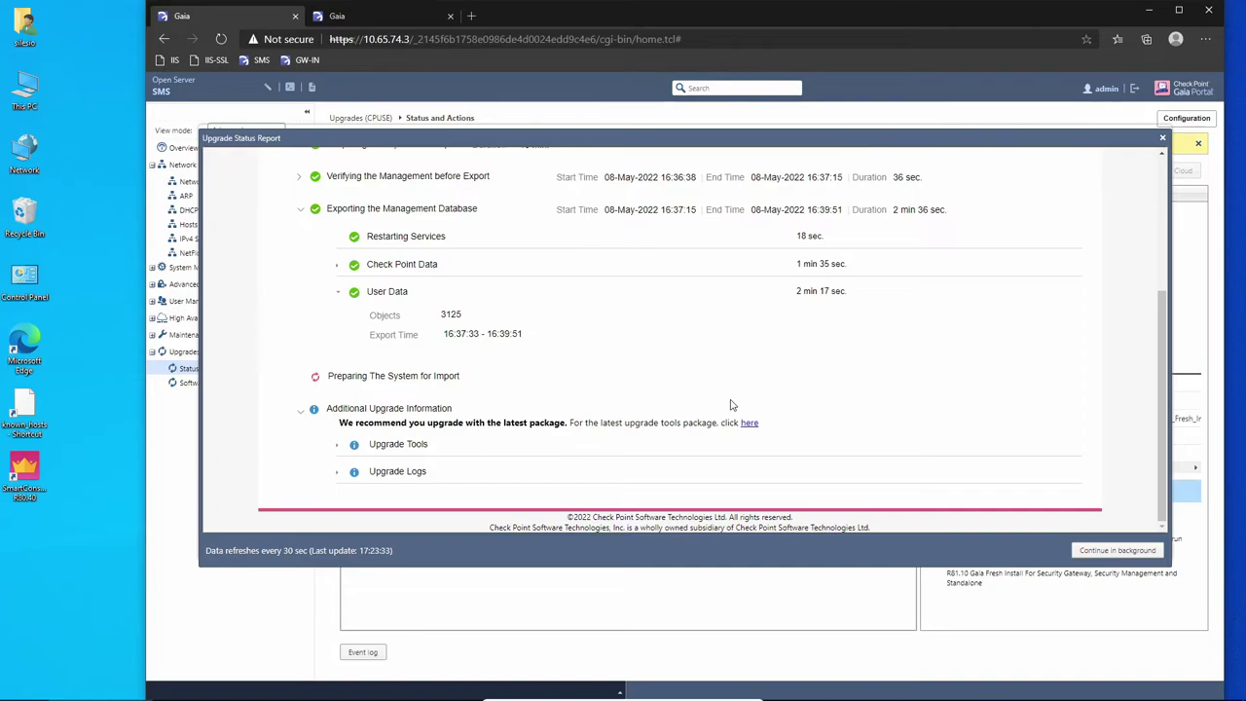
Scroll through the SMS Upgrade Status Report showing Database Import Succeeded, then close it.
{"action": "scroll", "coordinate": [730, 405], "scroll_direction": "up", "scroll_amount": 3}
{"action": "scroll", "coordinate": [542, 414], "scroll_direction": "down", "scroll_amount": 3}
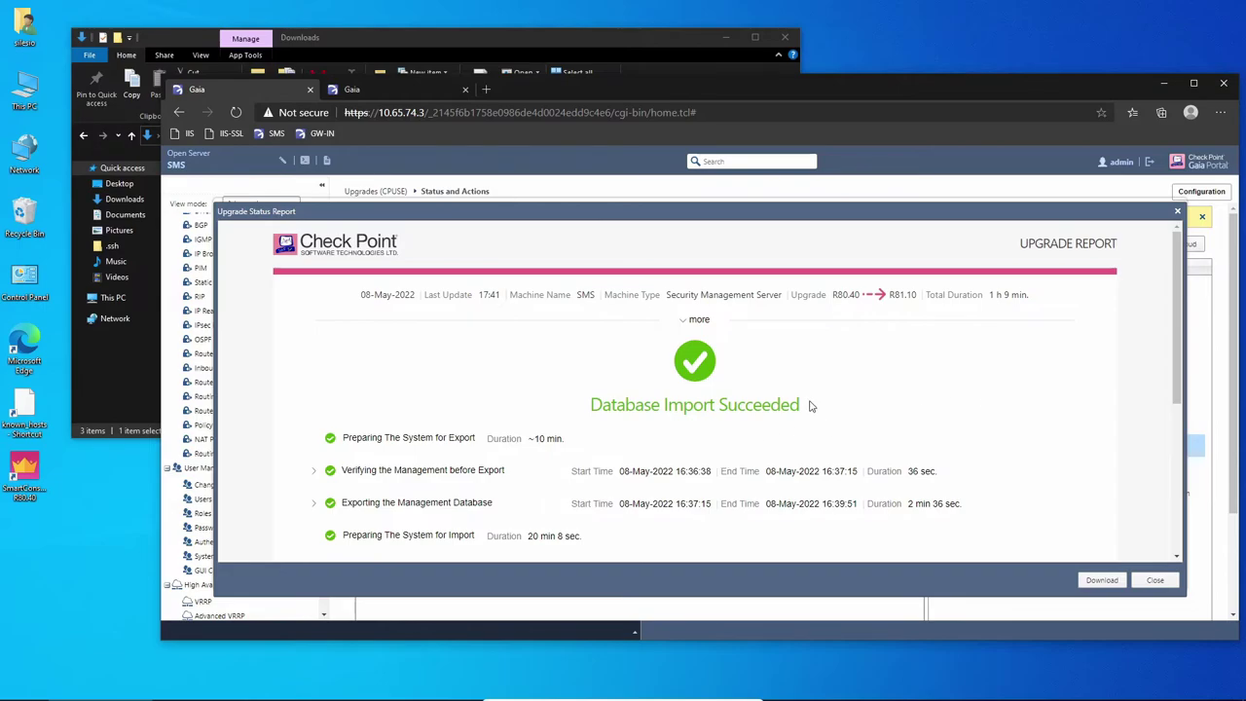
{"action": "scroll", "coordinate": [812, 407], "scroll_direction": "down", "scroll_amount": 3}
{"action": "scroll", "coordinate": [812, 407], "scroll_direction": "down", "scroll_amount": 1}
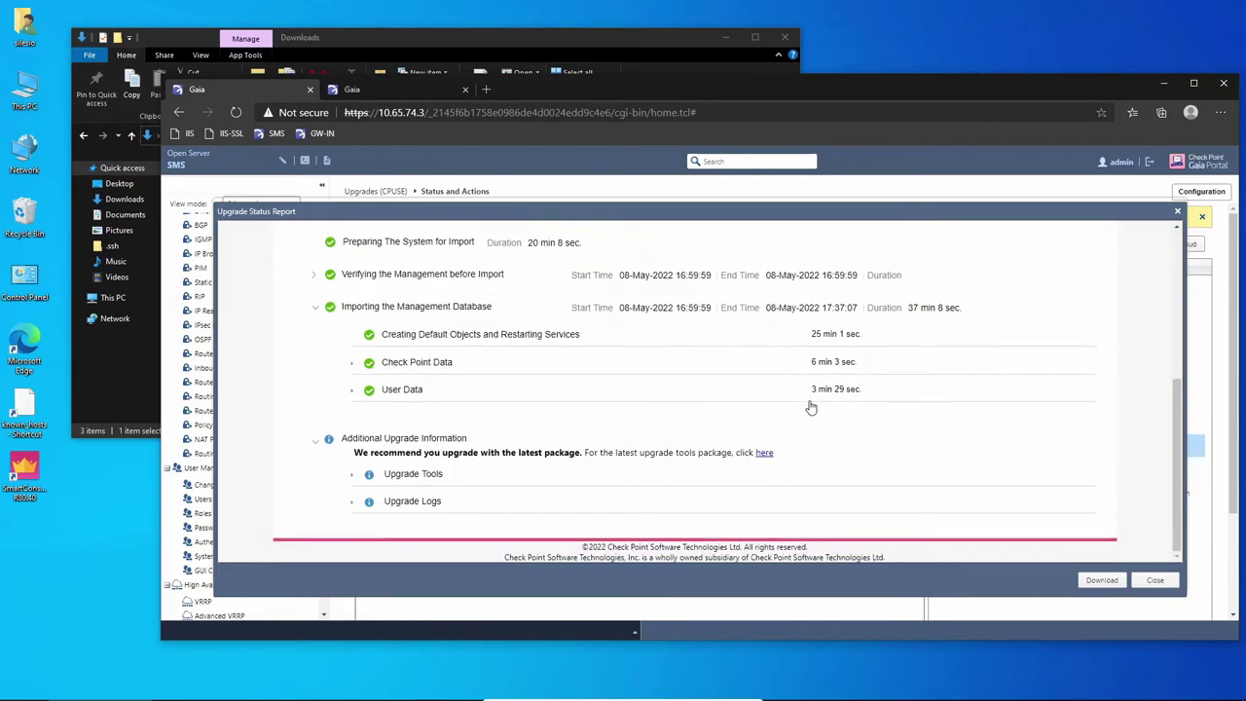
{"action": "scroll", "coordinate": [812, 407], "scroll_direction": "up", "scroll_amount": 4}
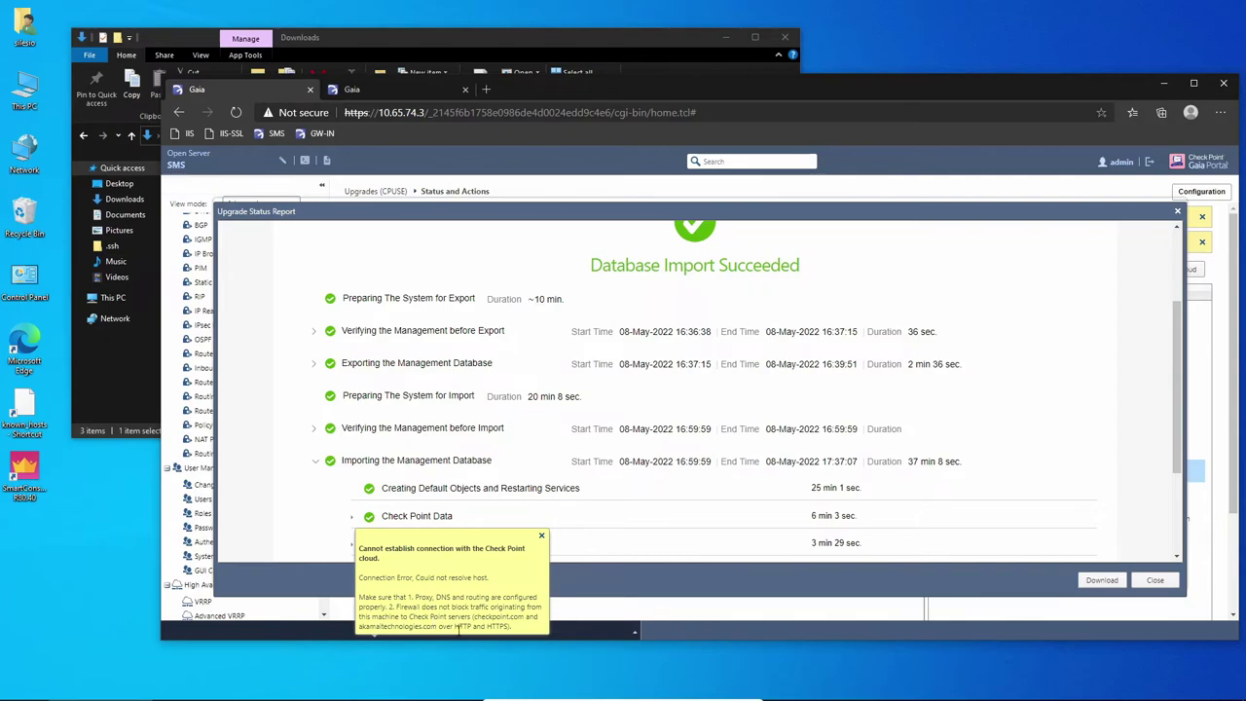
{"action": "left_click", "coordinate": [1158, 581]}
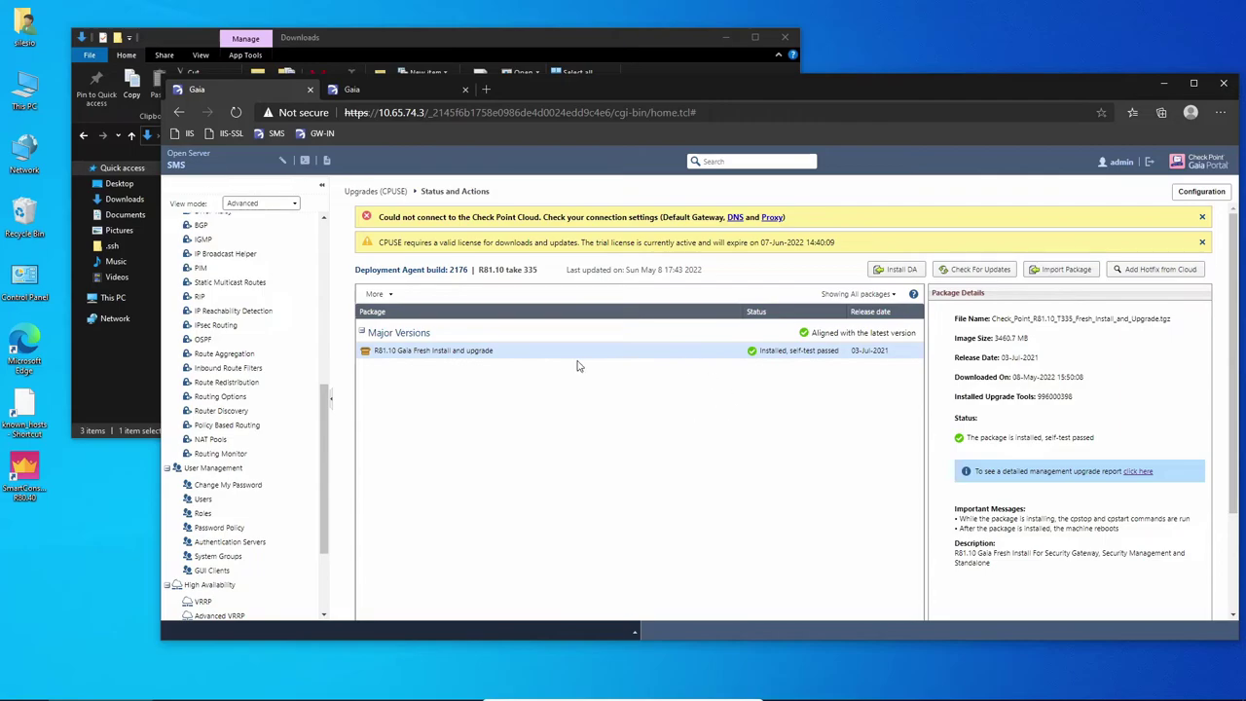
Run the SmartConsole R81.10 installer from the Downloads folder and return to the SMS portal.
{"action": "left_click", "coordinate": [404, 90]}
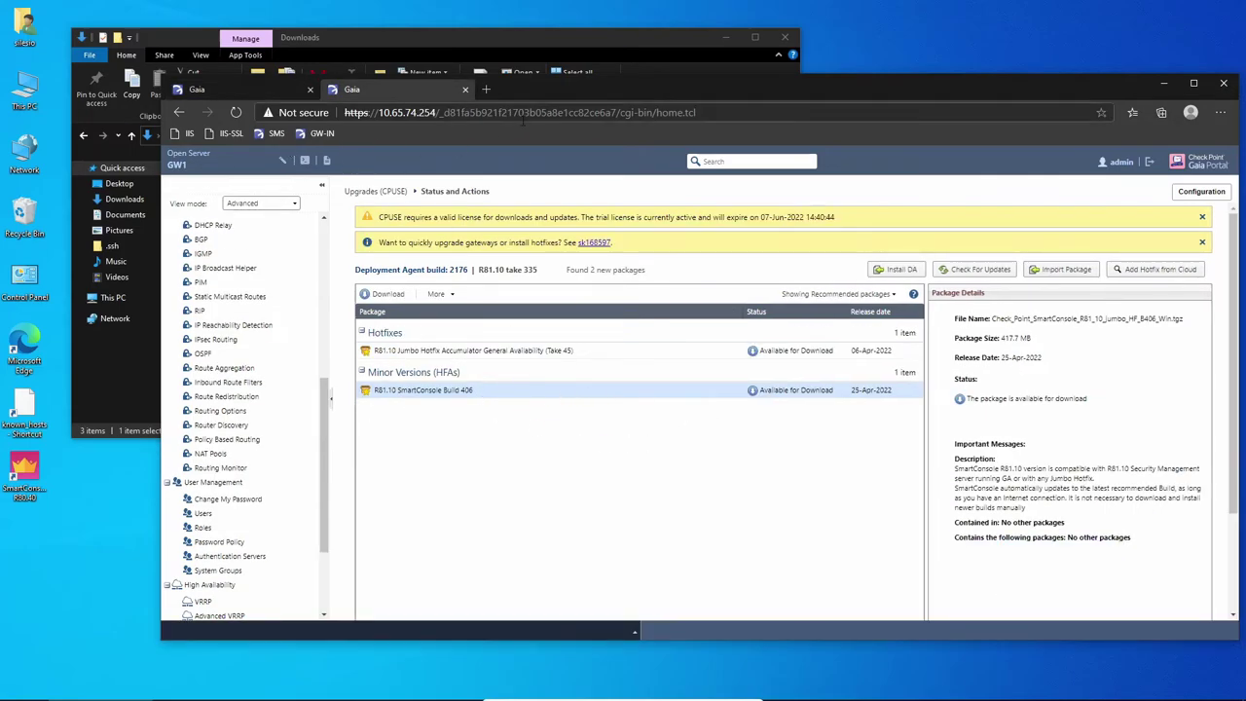
{"action": "left_click", "coordinate": [518, 40]}
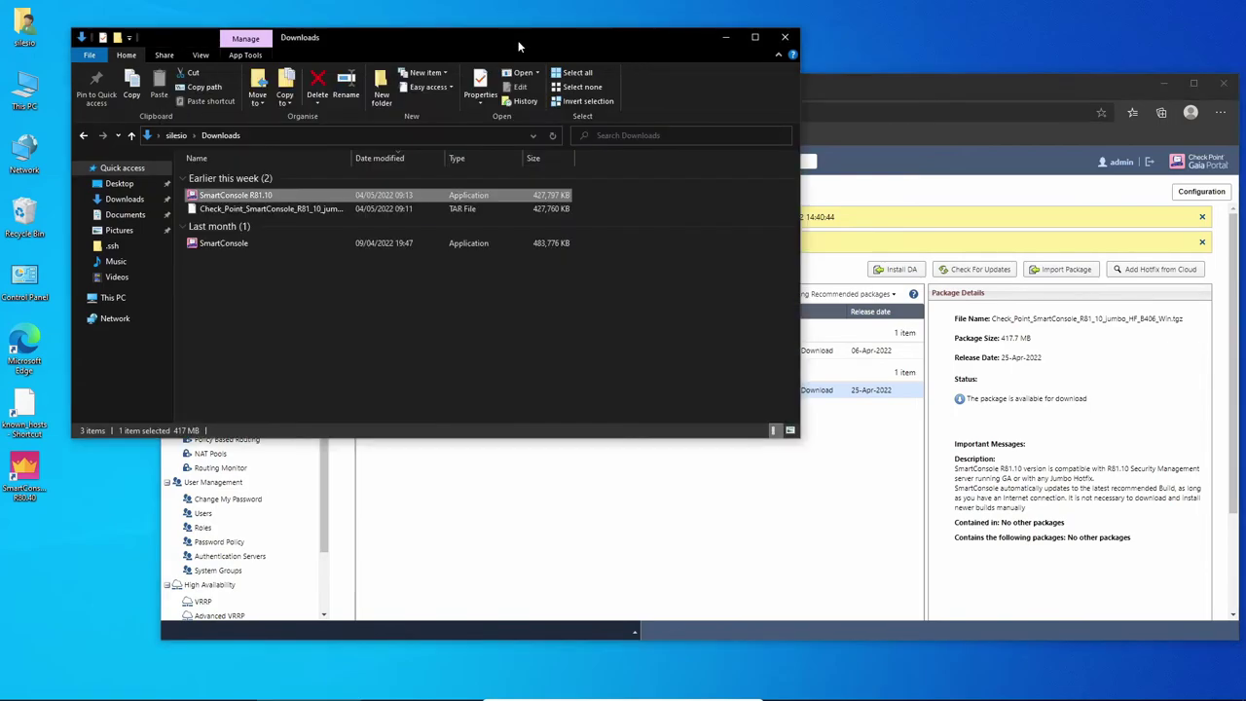
{"action": "double_click", "coordinate": [268, 199]}
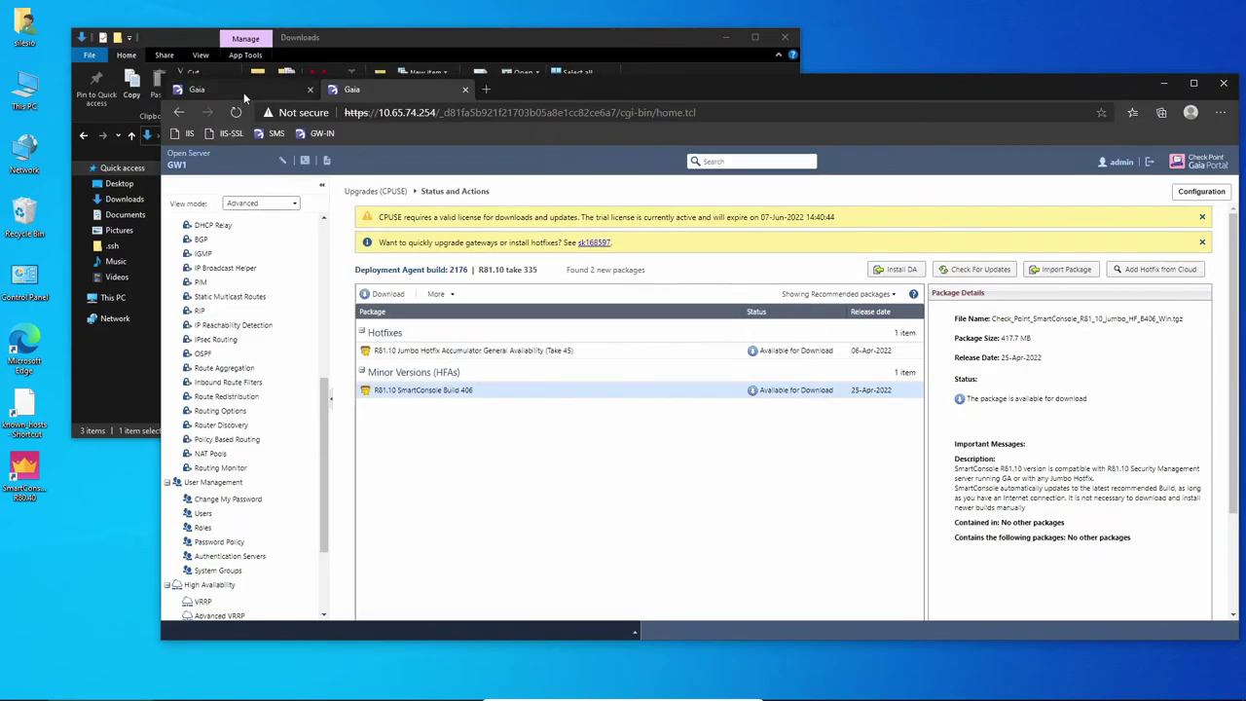
{"action": "left_click", "coordinate": [207, 88]}
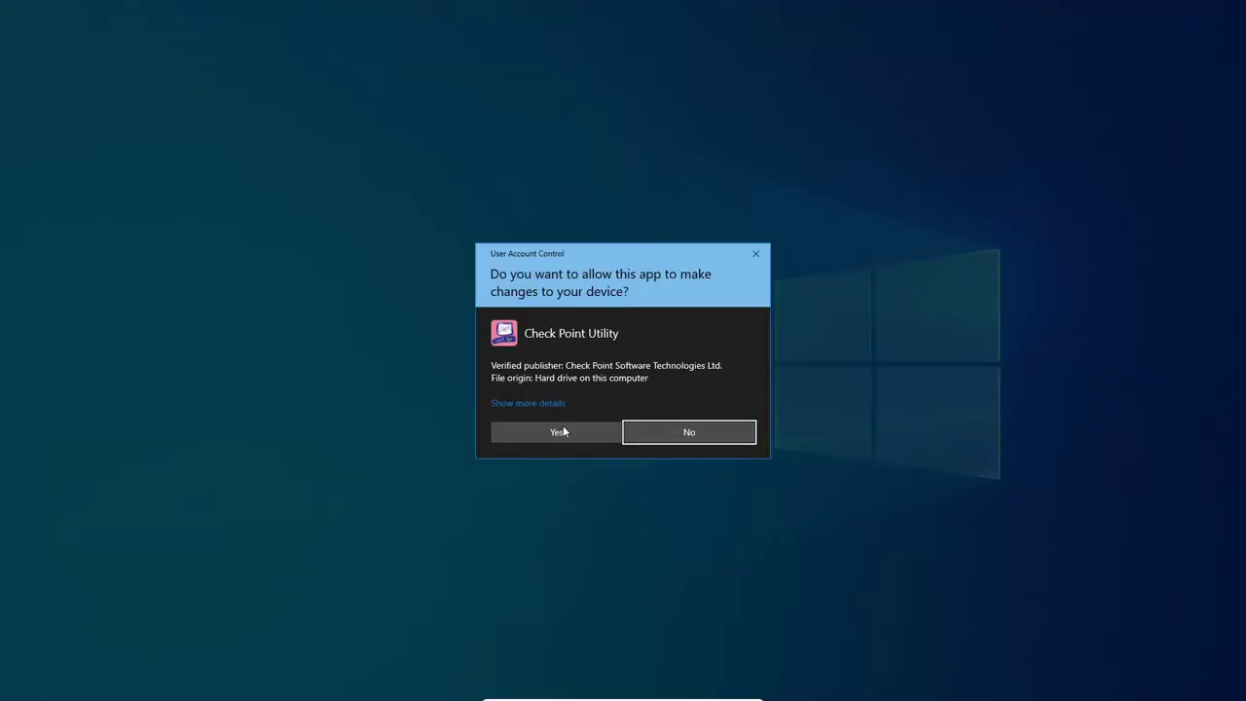
Approve the installer, accept the licence agreement, and install SmartConsole R81.10.
{"action": "left_click", "coordinate": [562, 431]}
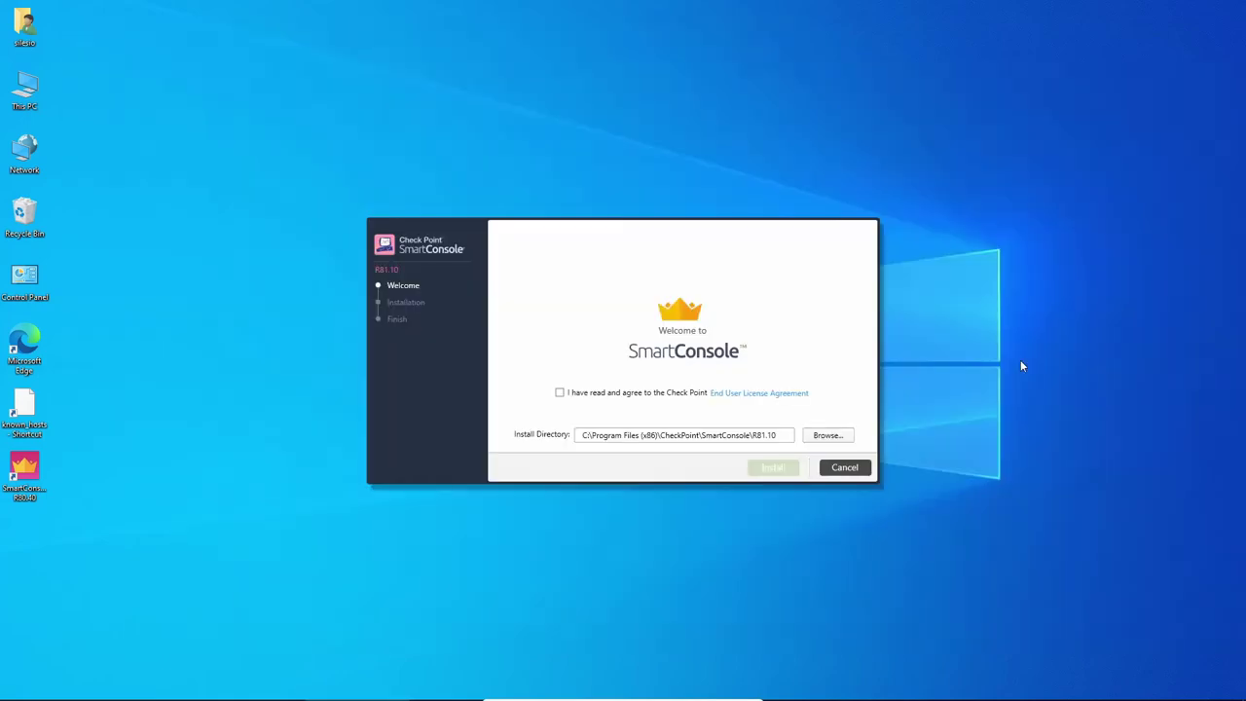
{"action": "left_click", "coordinate": [605, 395]}
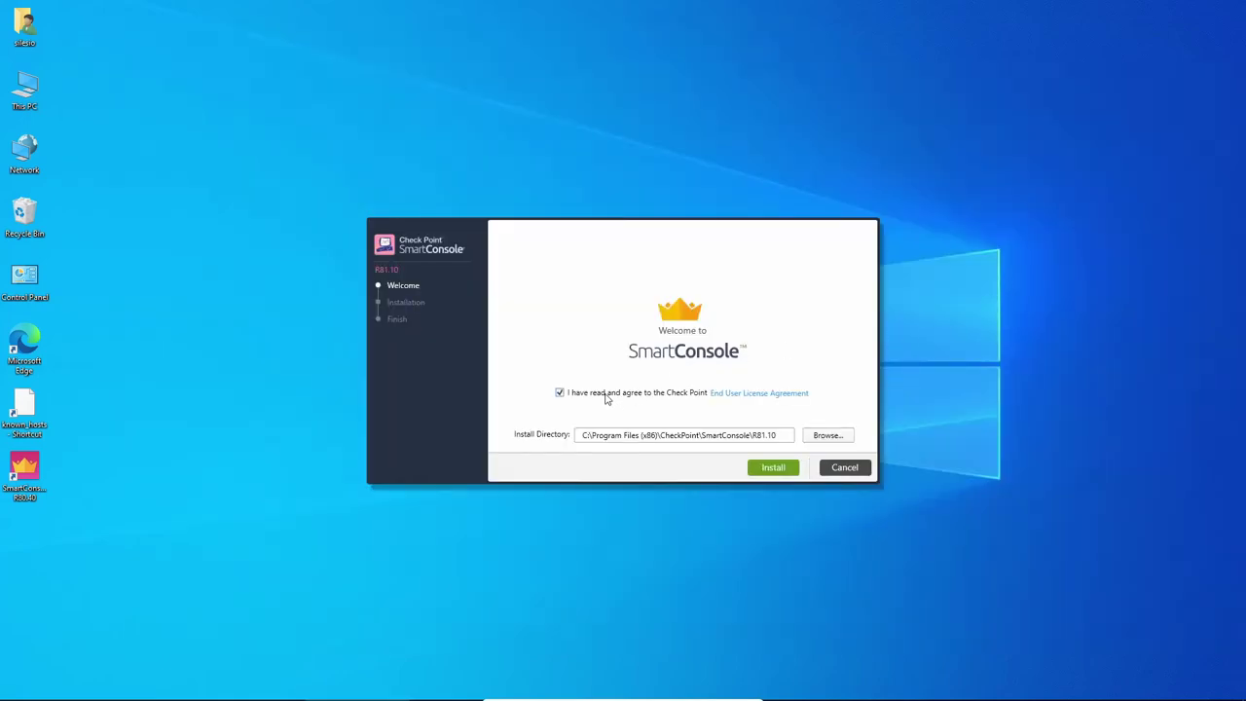
{"action": "left_click", "coordinate": [772, 467]}
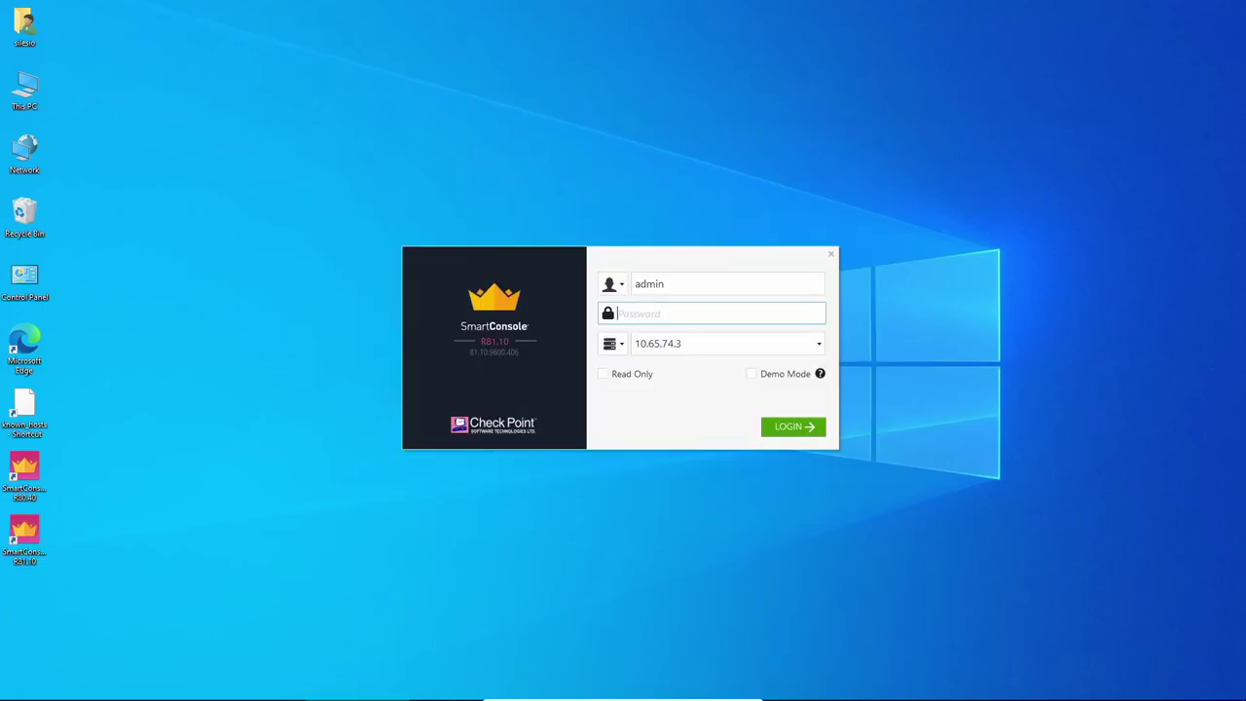
Log in to the management server at 10.65.74.3 with the admin password, trusting its changed fingerprint.
{"action": "type", "text": "admin1234"}
{"action": "key", "text": "Return"}
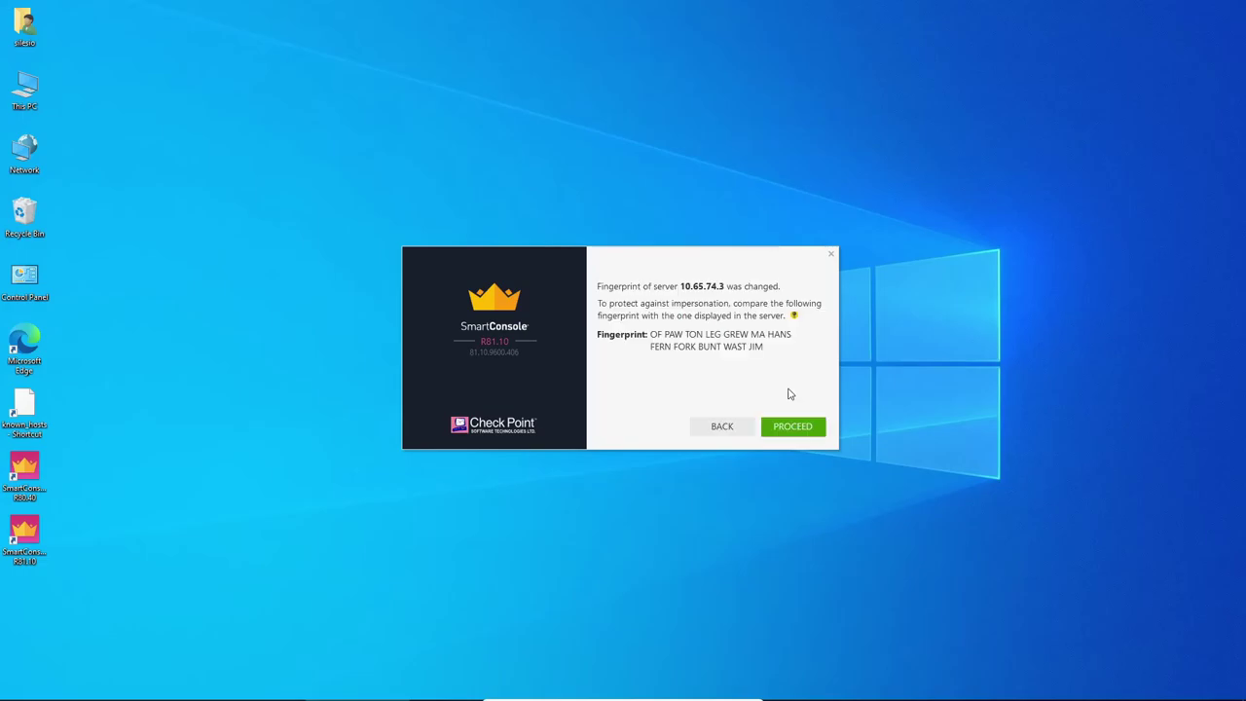
{"action": "left_click", "coordinate": [803, 428]}
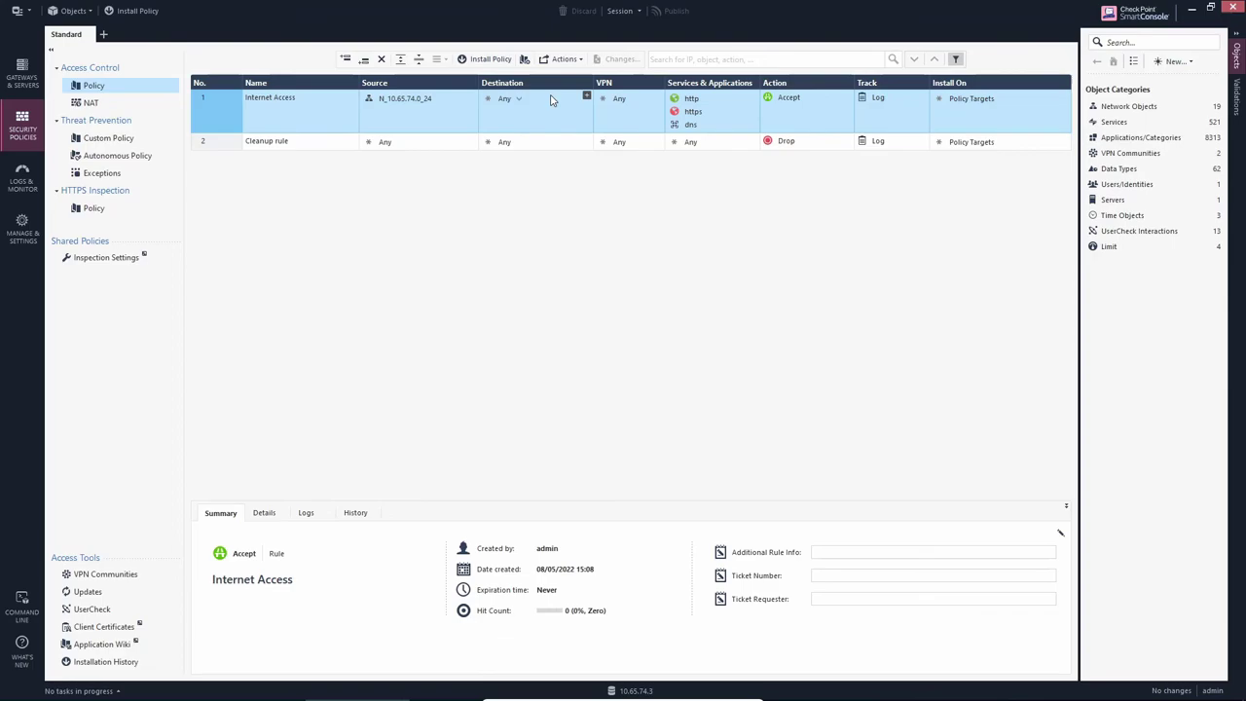
List Gateways & Servers, confirming GW1 and SMS at R81.10, and display SMS's details.
{"action": "left_click", "coordinate": [22, 76]}
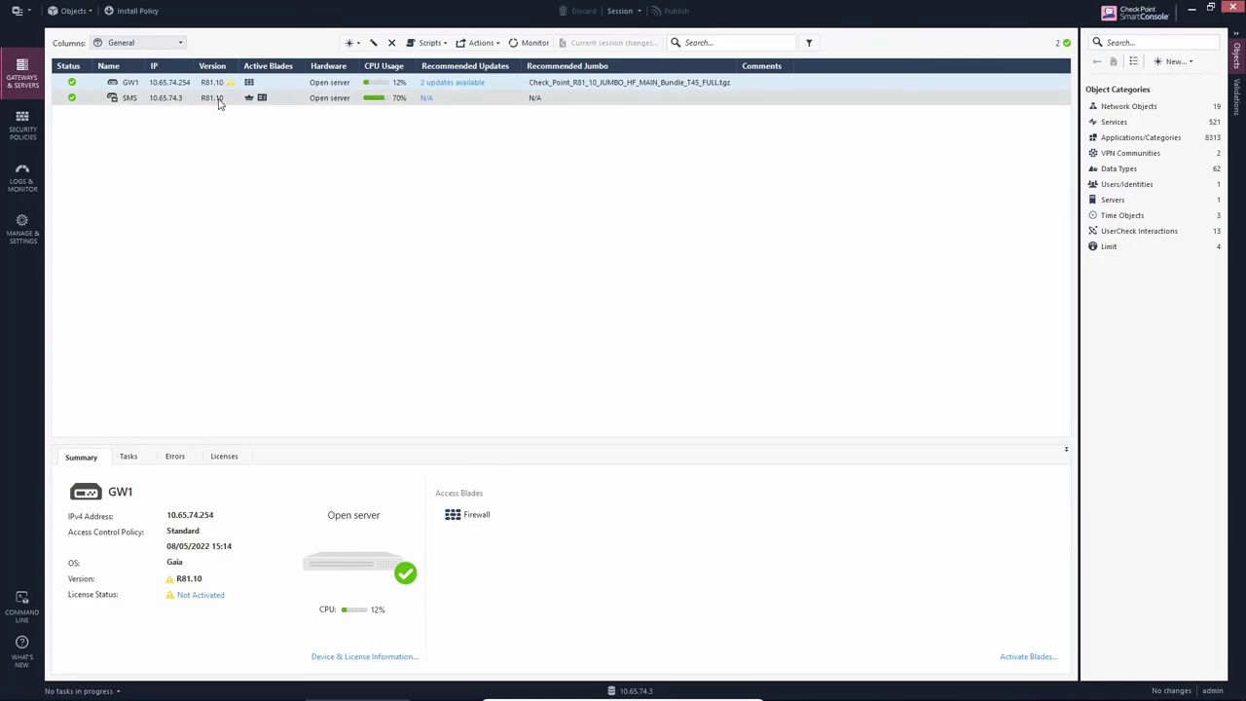
{"action": "left_click", "coordinate": [219, 103]}
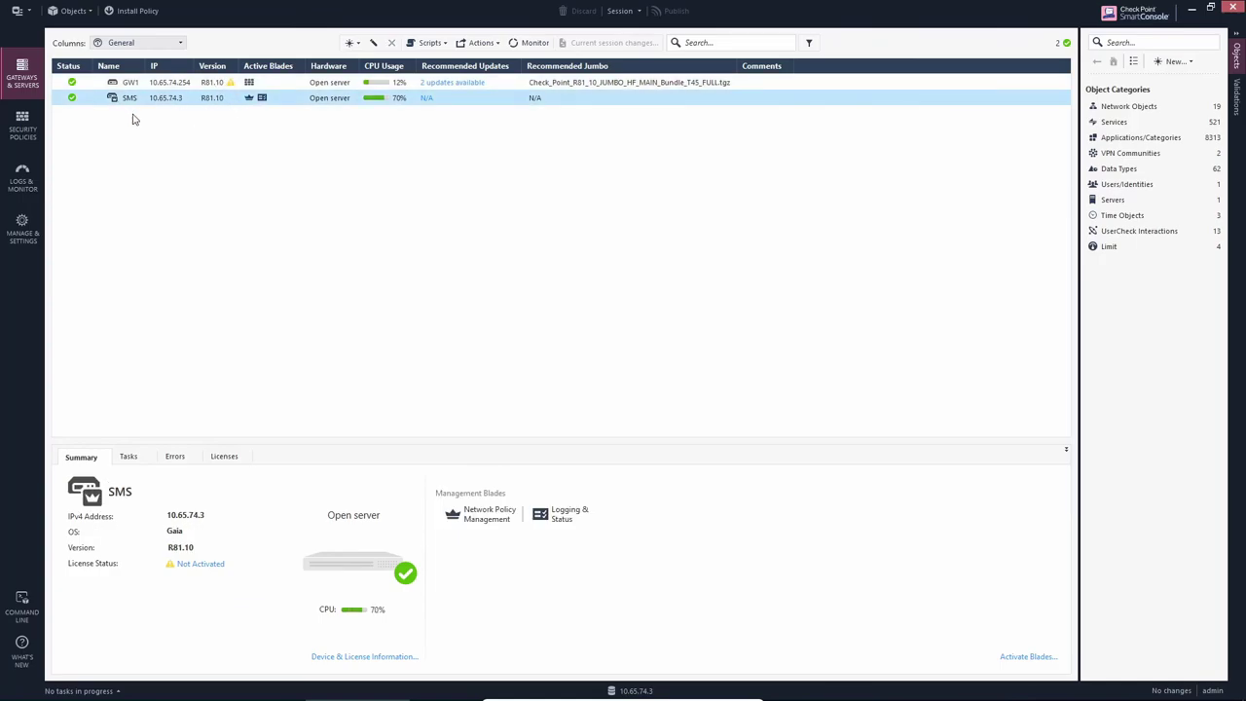